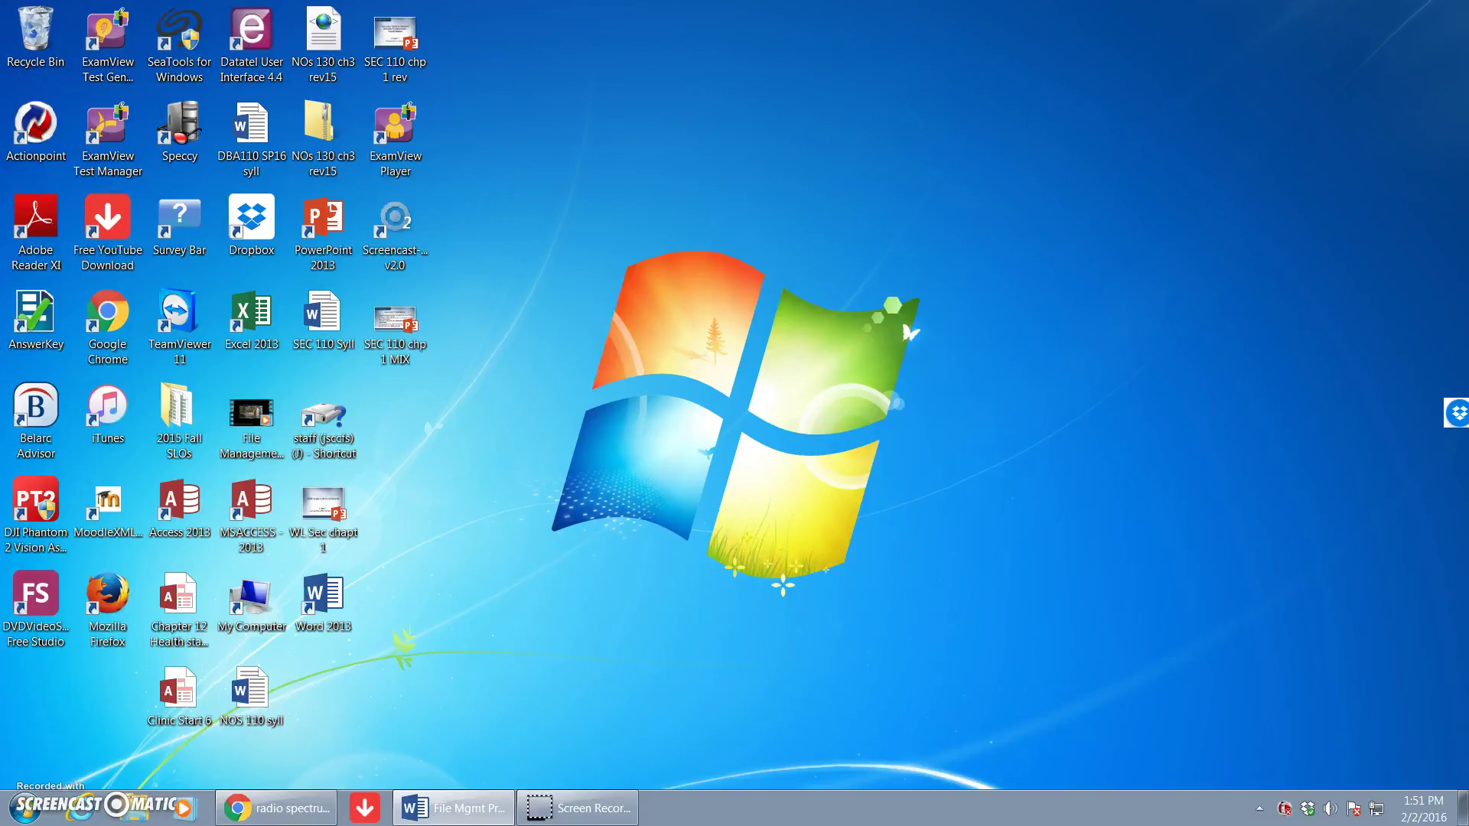
Bring up the File Mgmt Practice 1 document, read through its ten instructions and clear it away to show the desktop.
left_click_drag(1071, 11, 836, 16)
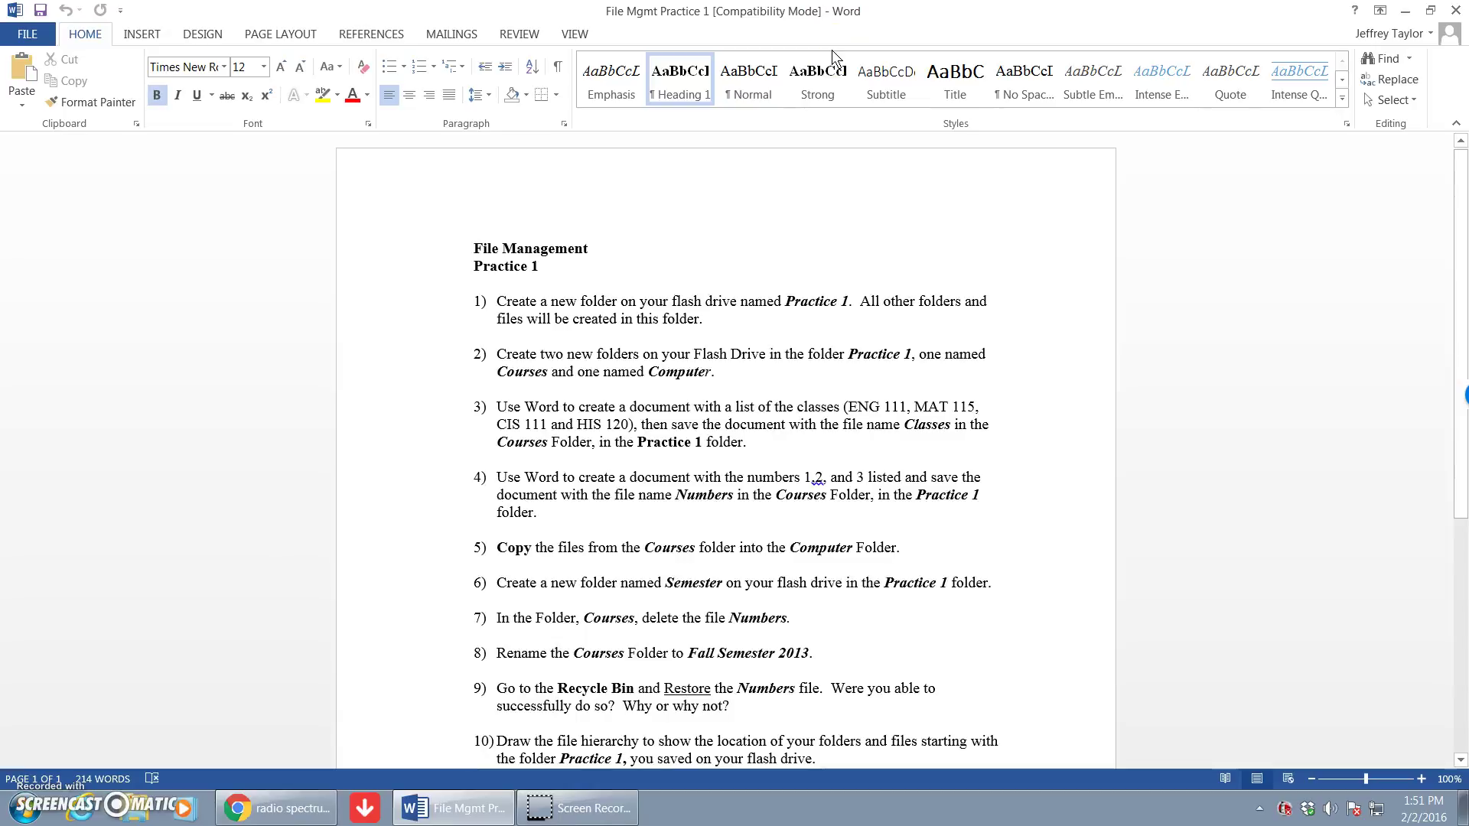
left_click(881, 47)
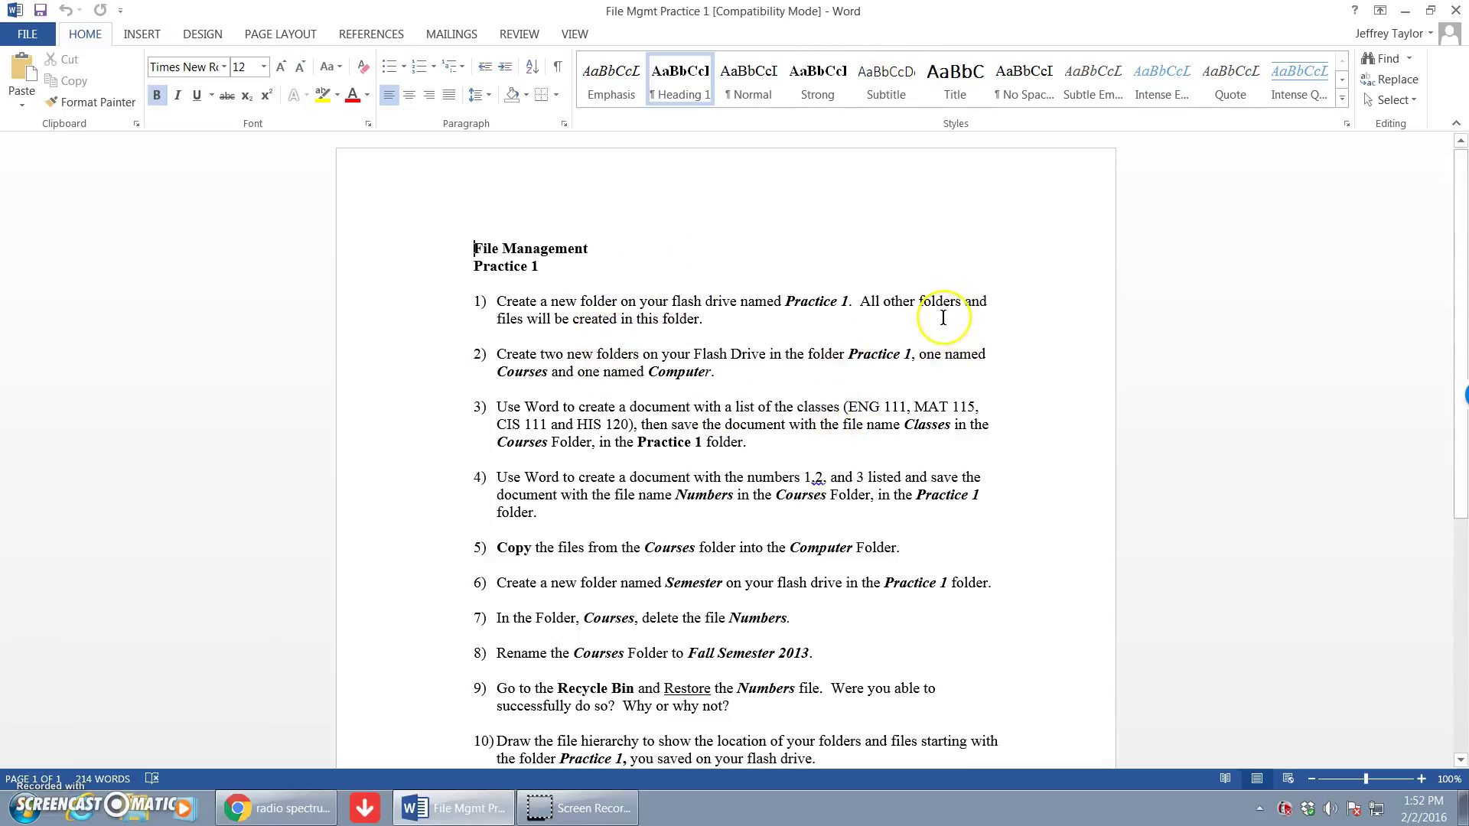
scroll(943, 317, "down", 2)
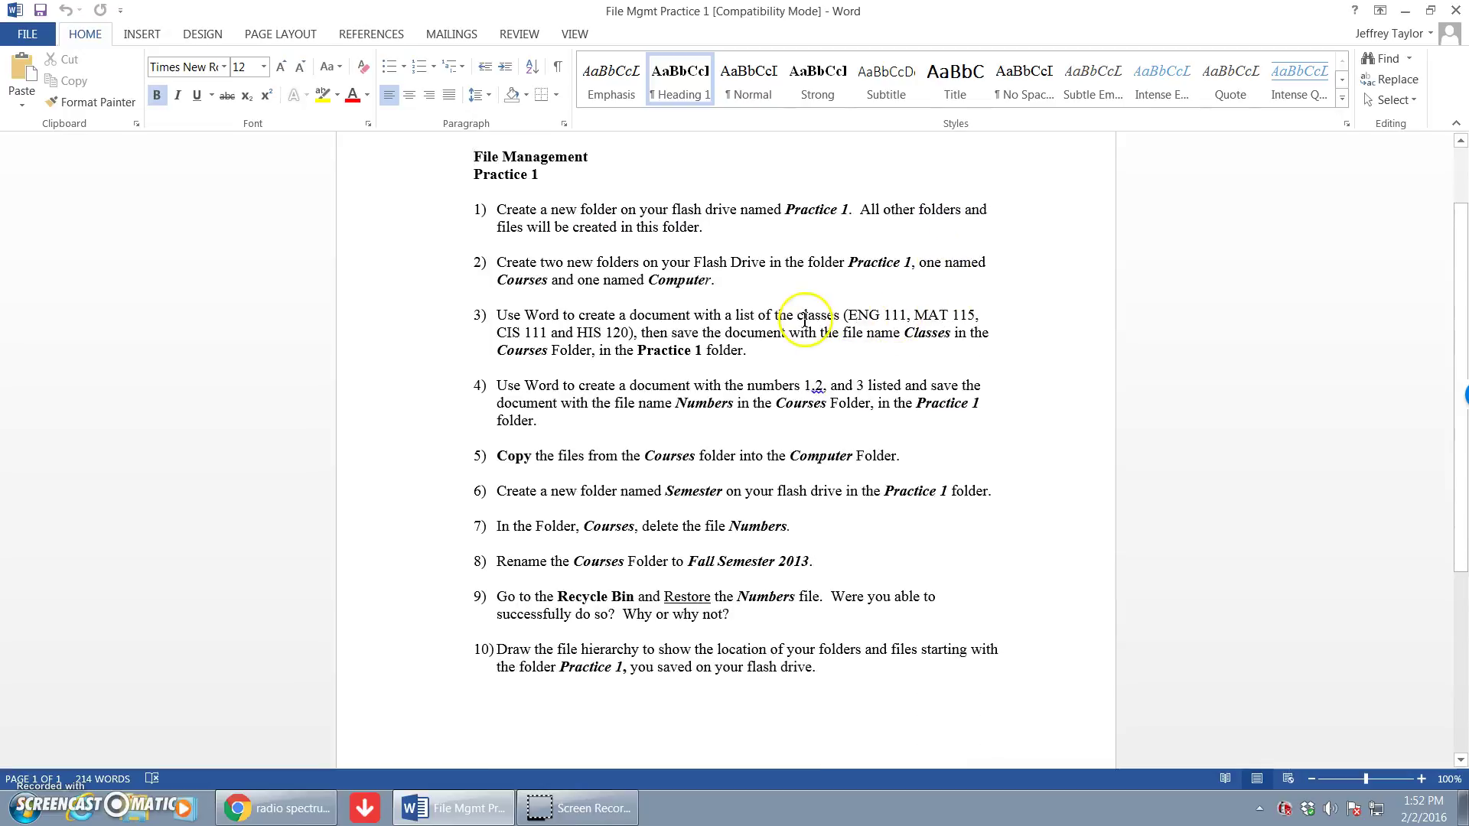
scroll(841, 260, "up", 2)
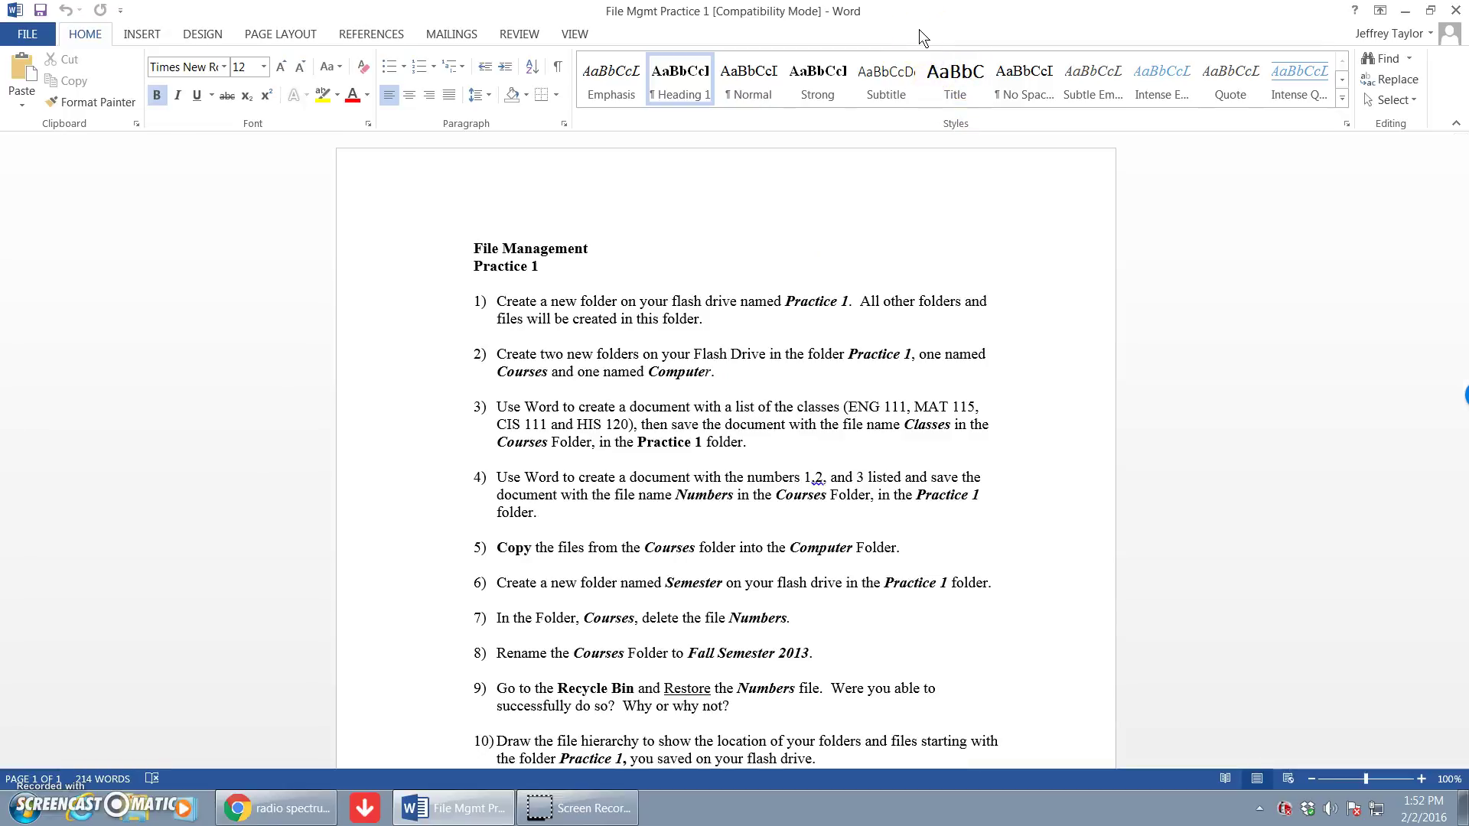
left_click_drag(924, 29, 1419, 84)
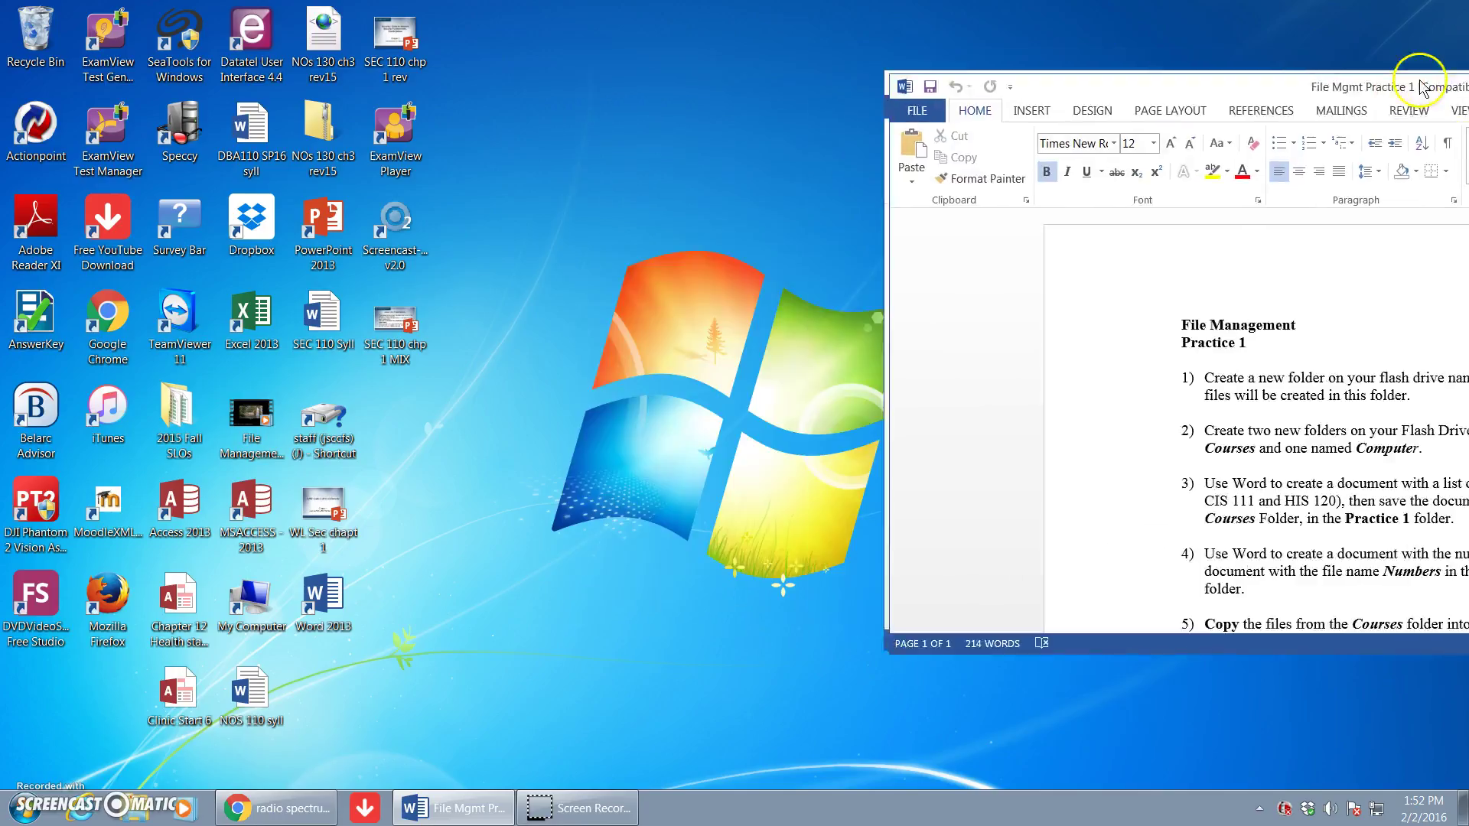
key("super+d")
left_click(1311, 240)
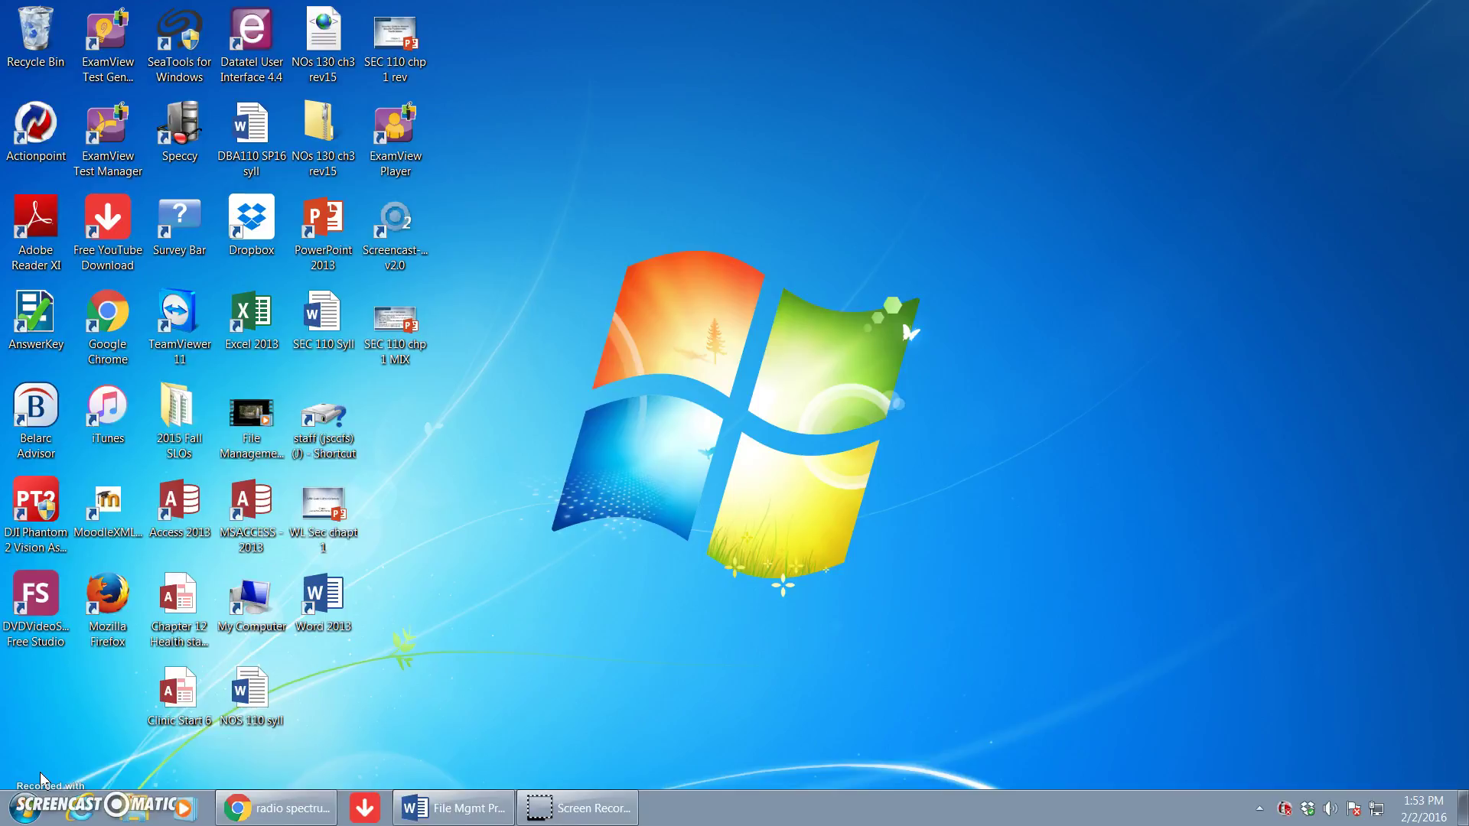
Open a maximized file explorer window and display the contents of FLASHDRIVE (F:).
left_click(128, 810)
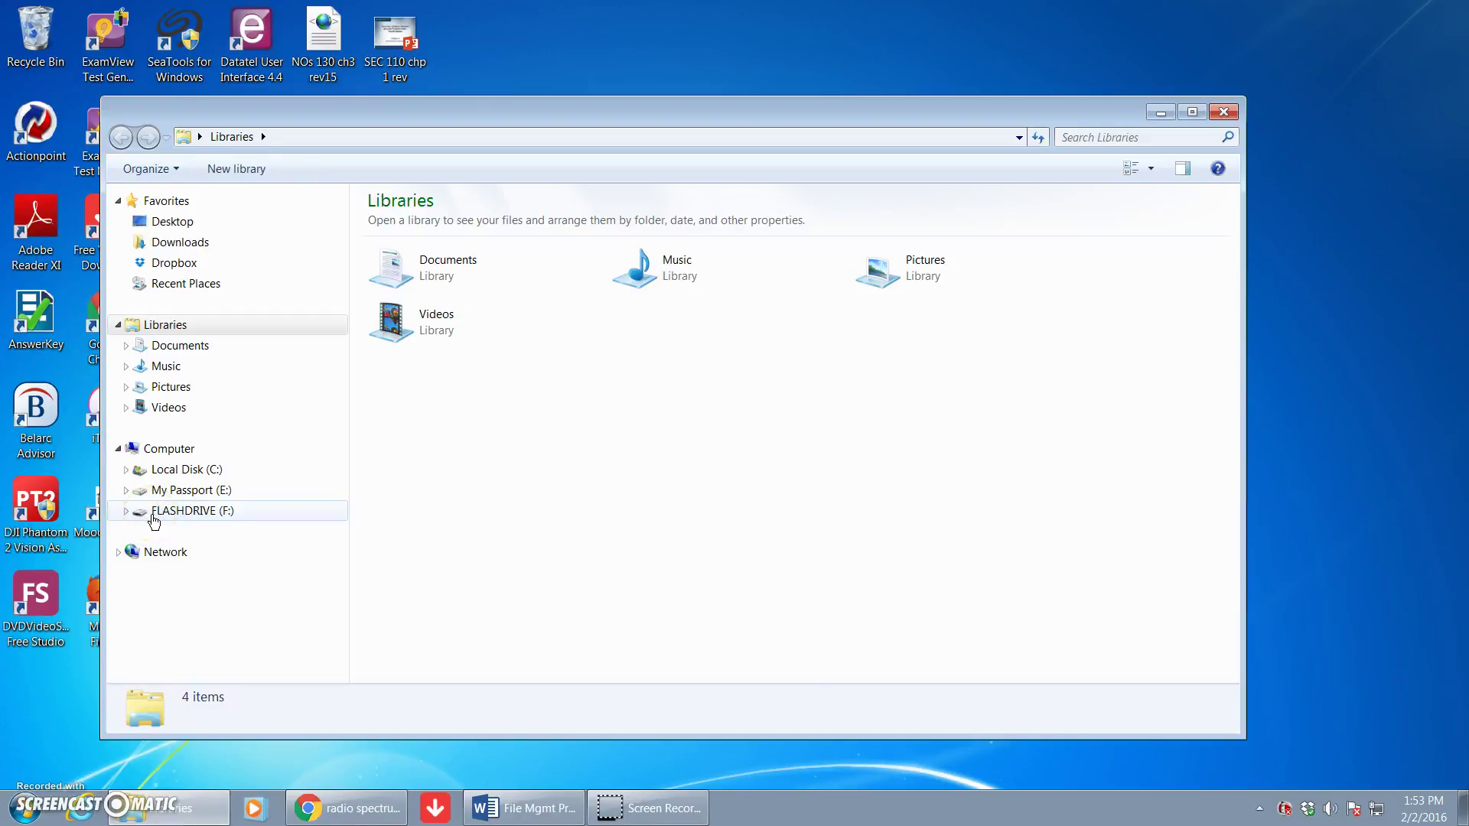
left_click(1192, 112)
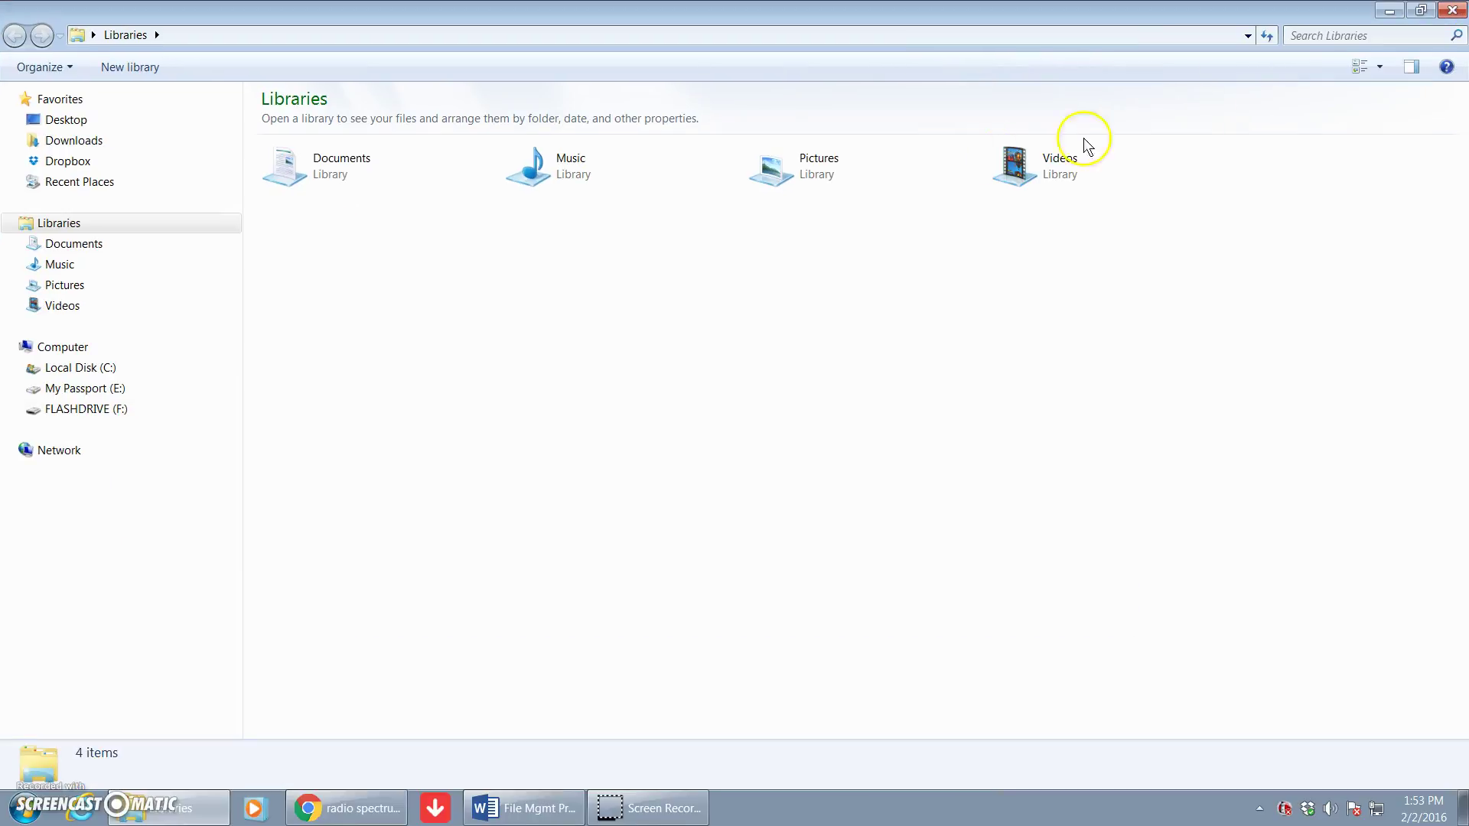
left_click(66, 417)
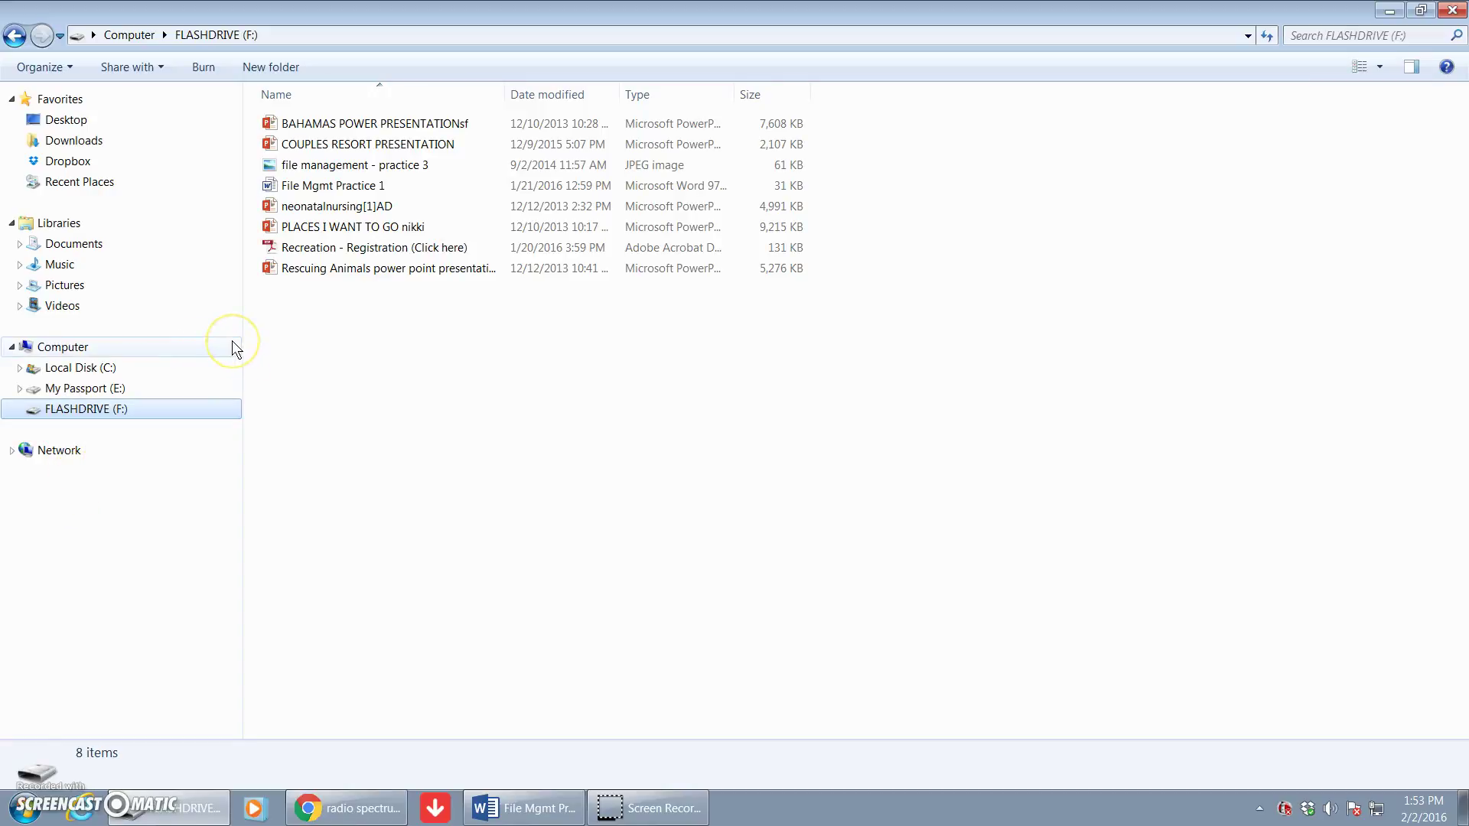
Create a new folder named Practice1 on FLASHDRIVE (F:).
left_click(270, 67)
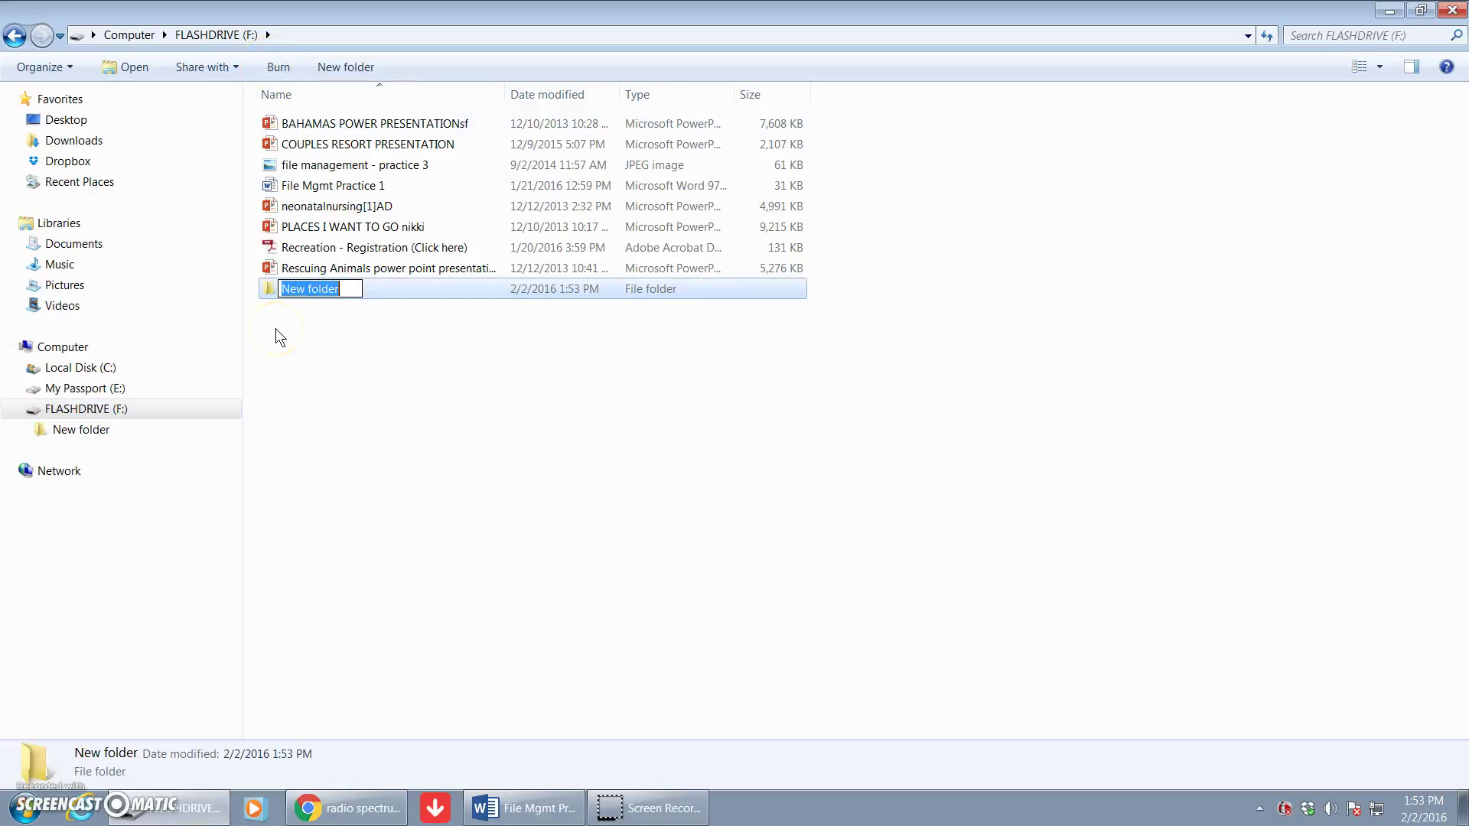
type("P")
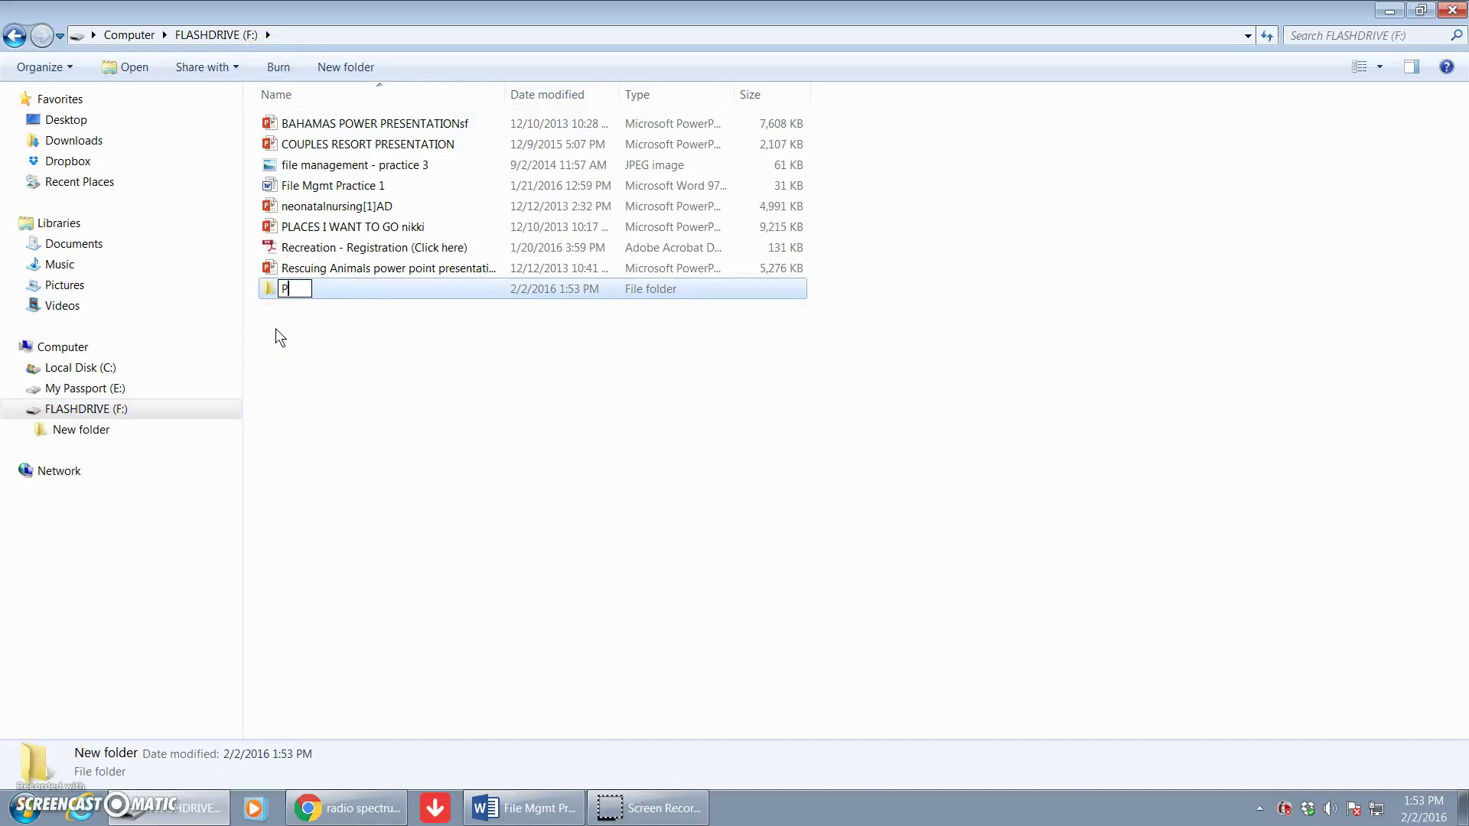
type("ractice1")
key("Return")
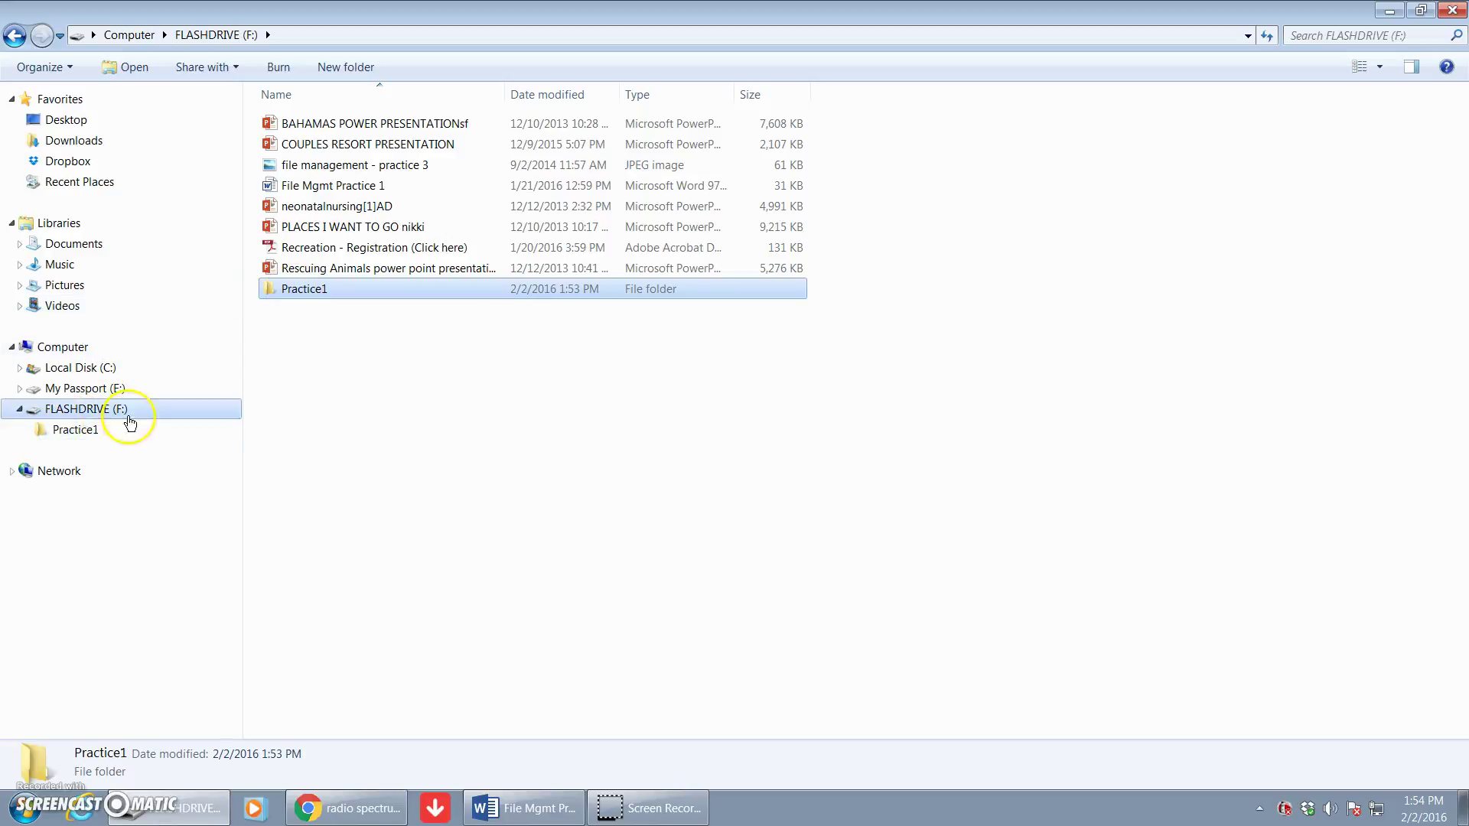
Examine the flash drive's folder tree by collapsing and expanding it, and view the contents of Practice1 and the drive.
left_click(19, 409)
left_click(19, 411)
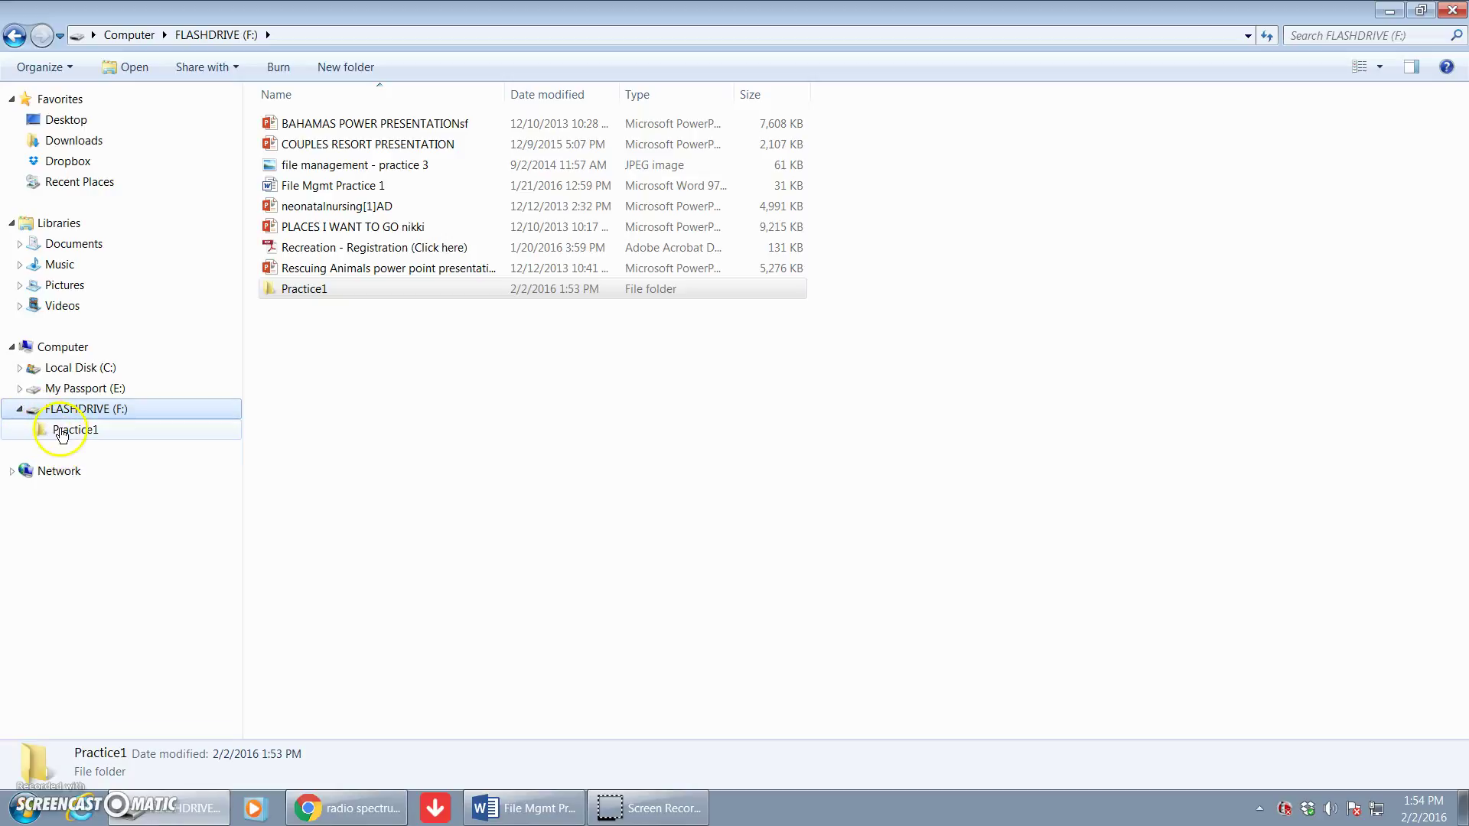
left_click(64, 433)
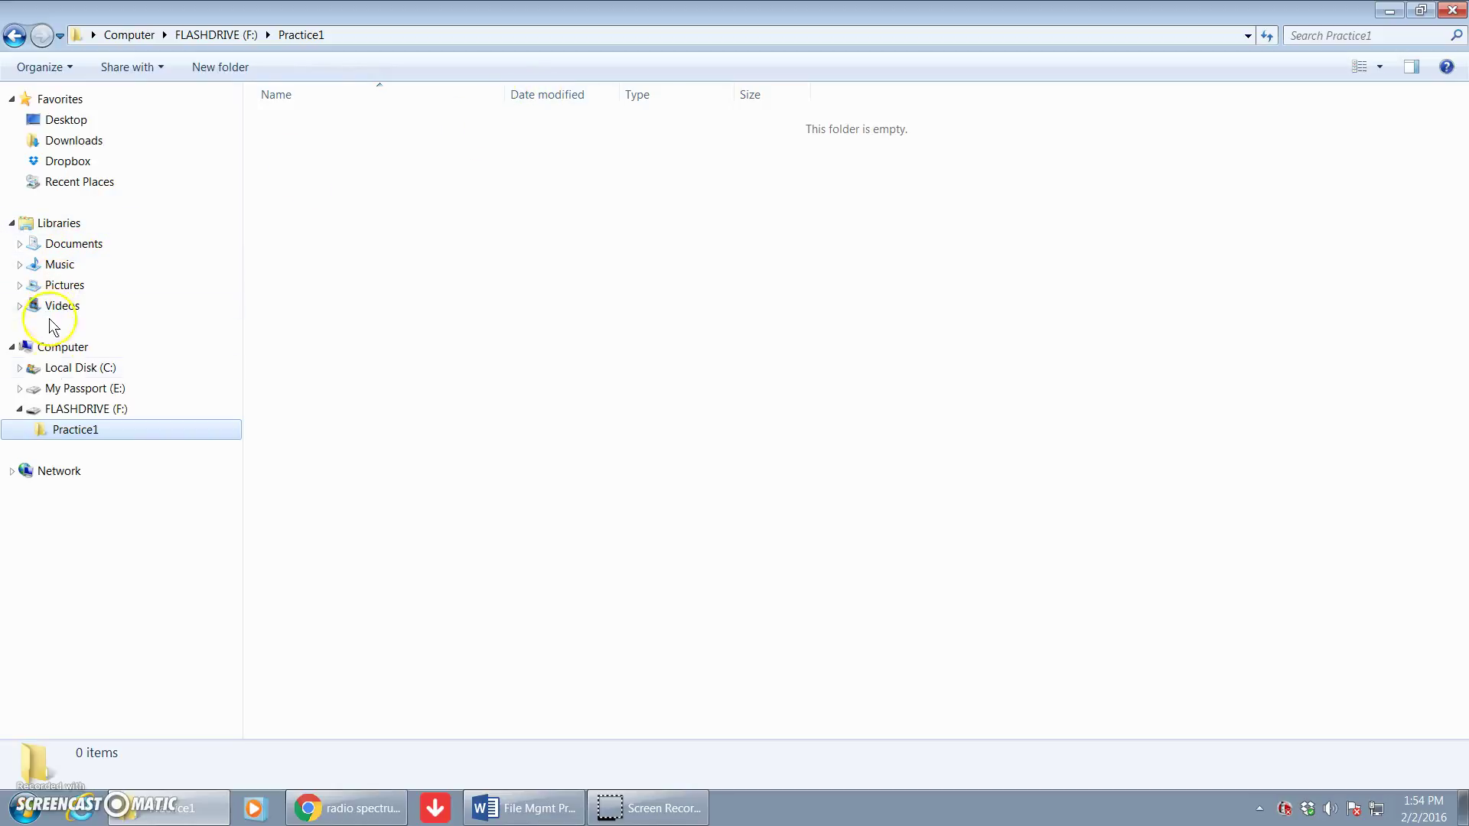
left_click(20, 410)
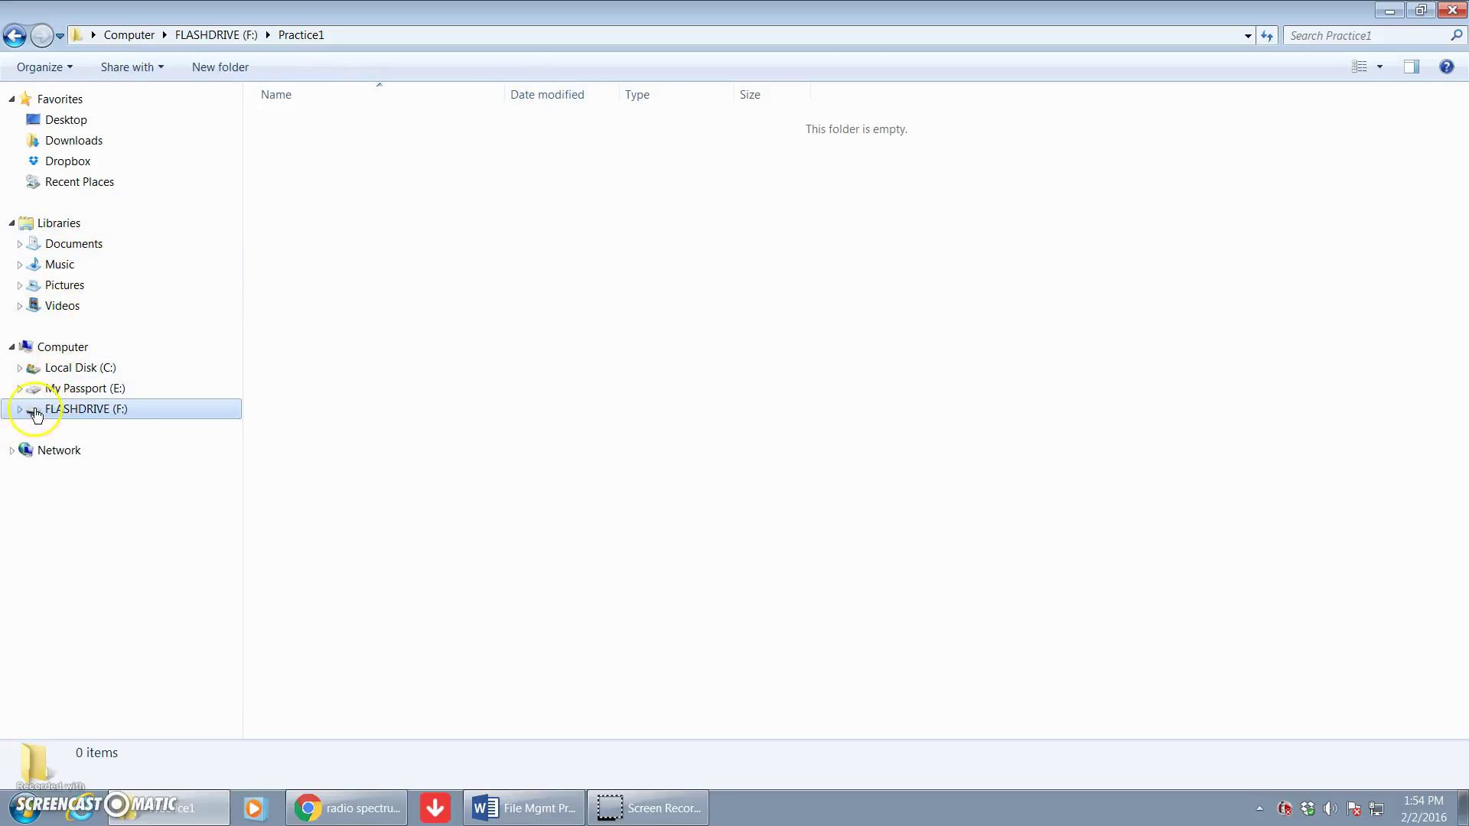
left_click(19, 410)
left_click(58, 410)
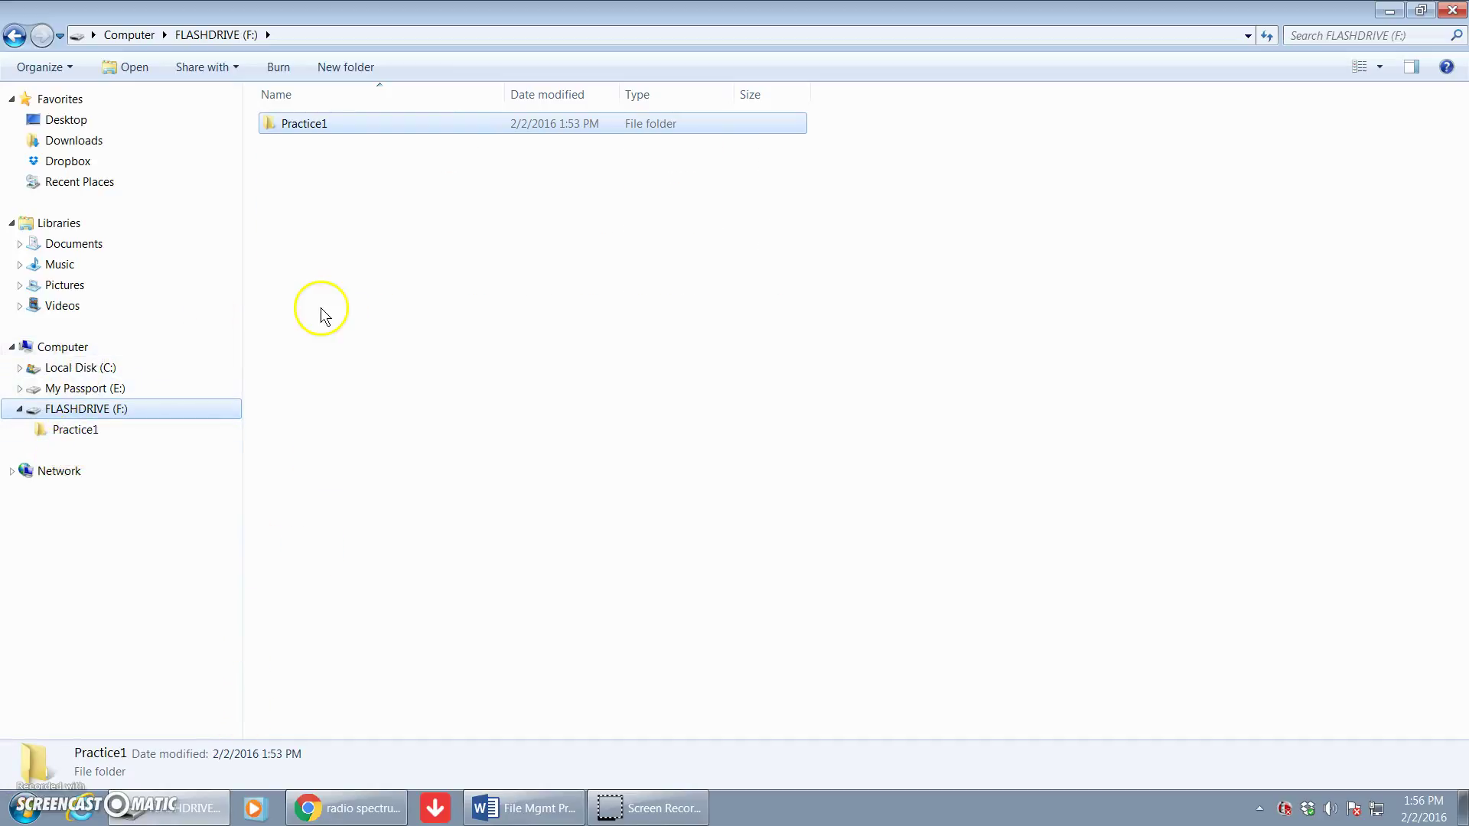
Create a new folder named Courses inside the Practice1 folder.
left_click(74, 431)
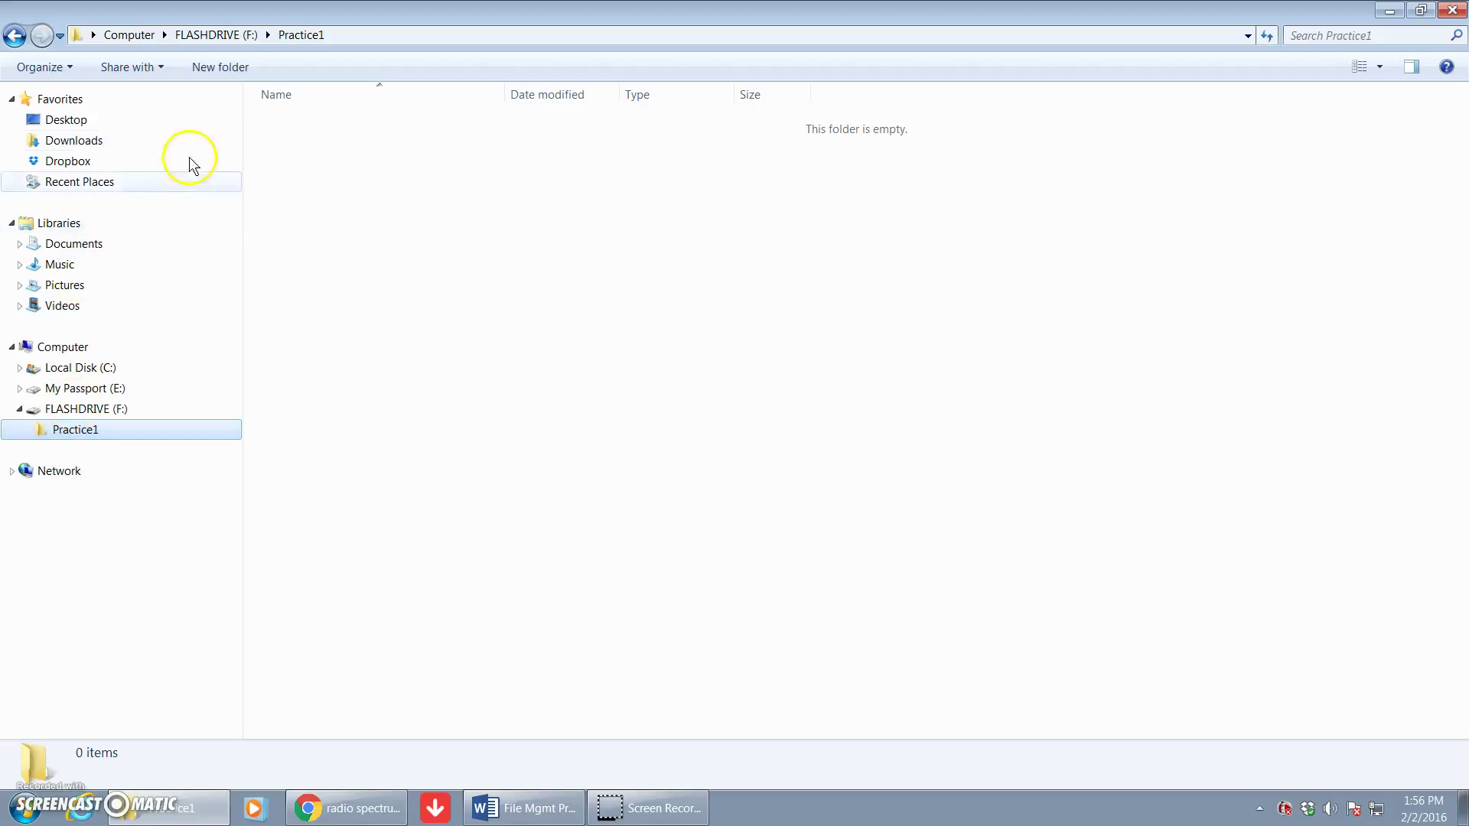
left_click(214, 68)
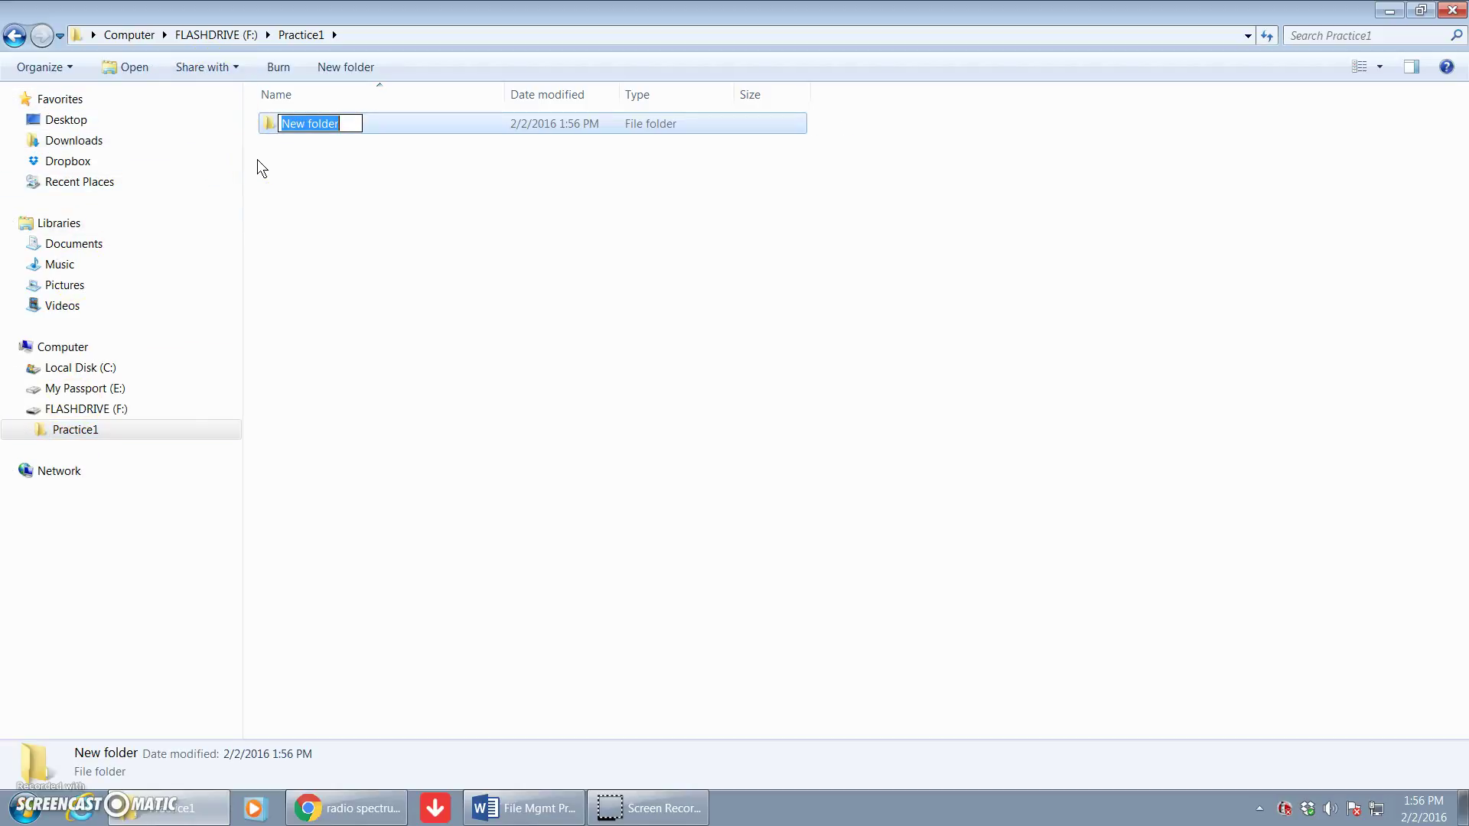
type("Courses")
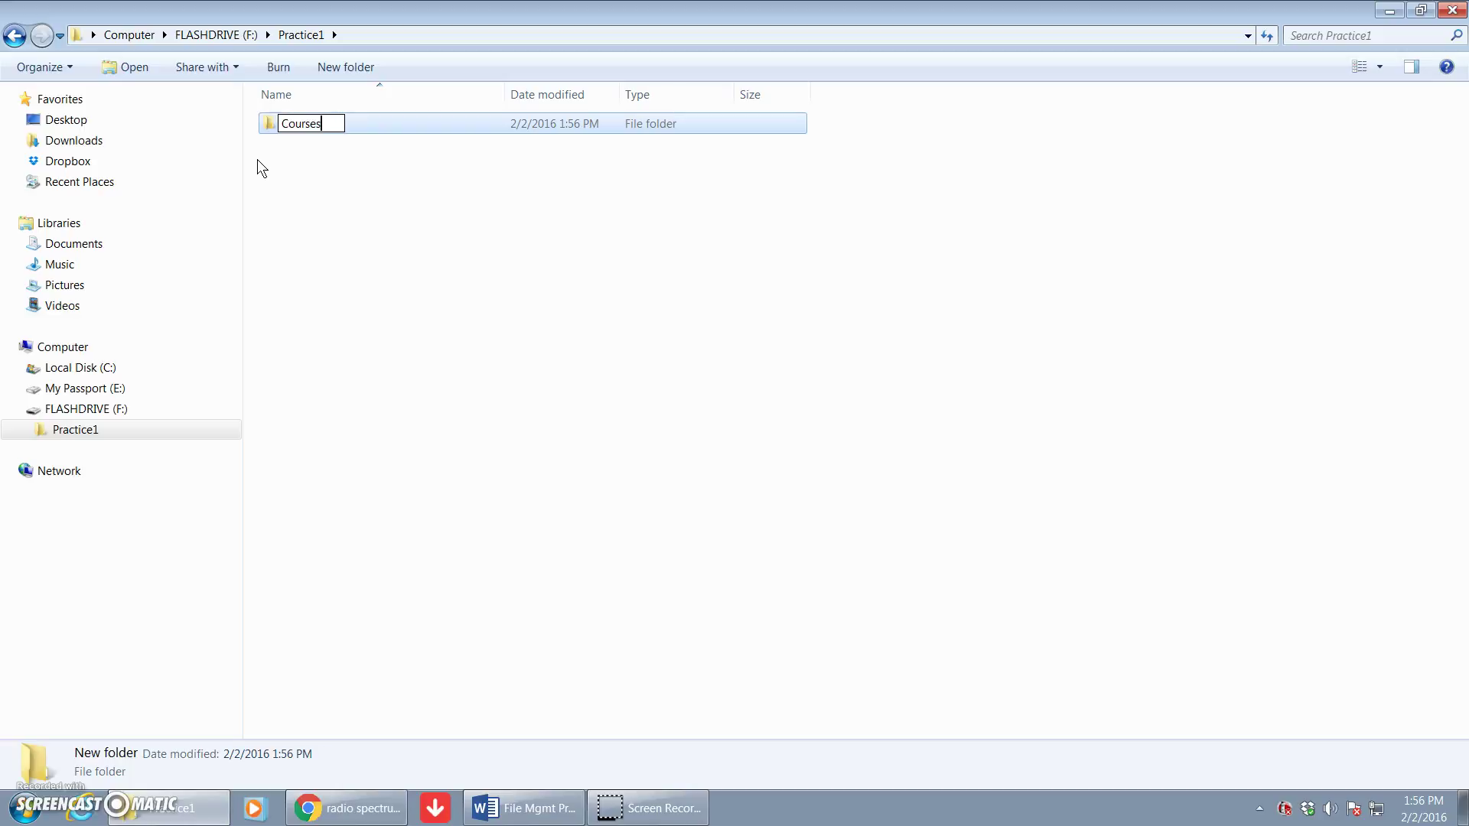
left_click(346, 159)
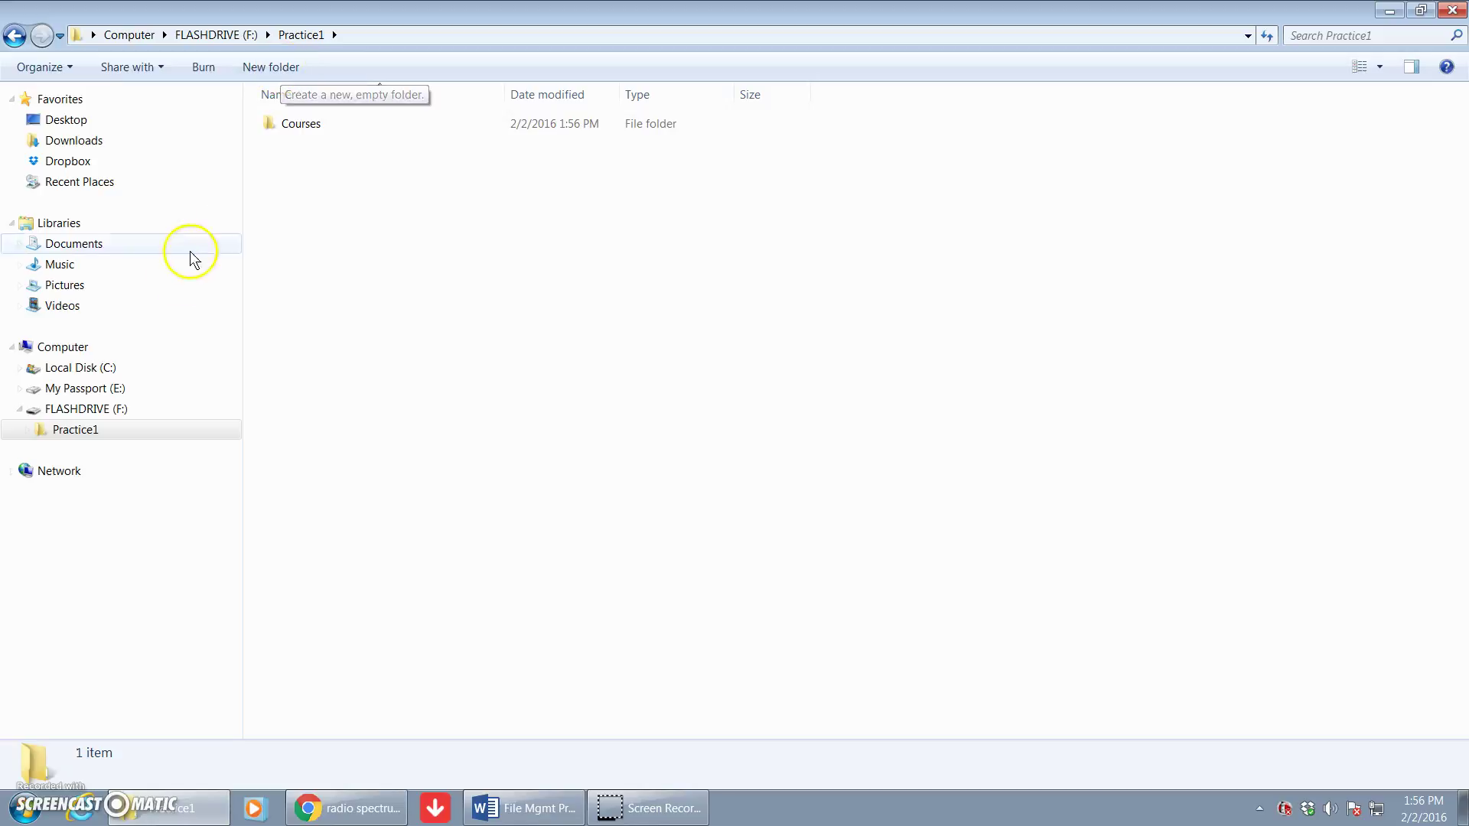
Create a second folder named Computer inside Practice1 and expand Practice1 in the folder tree.
left_click(268, 66)
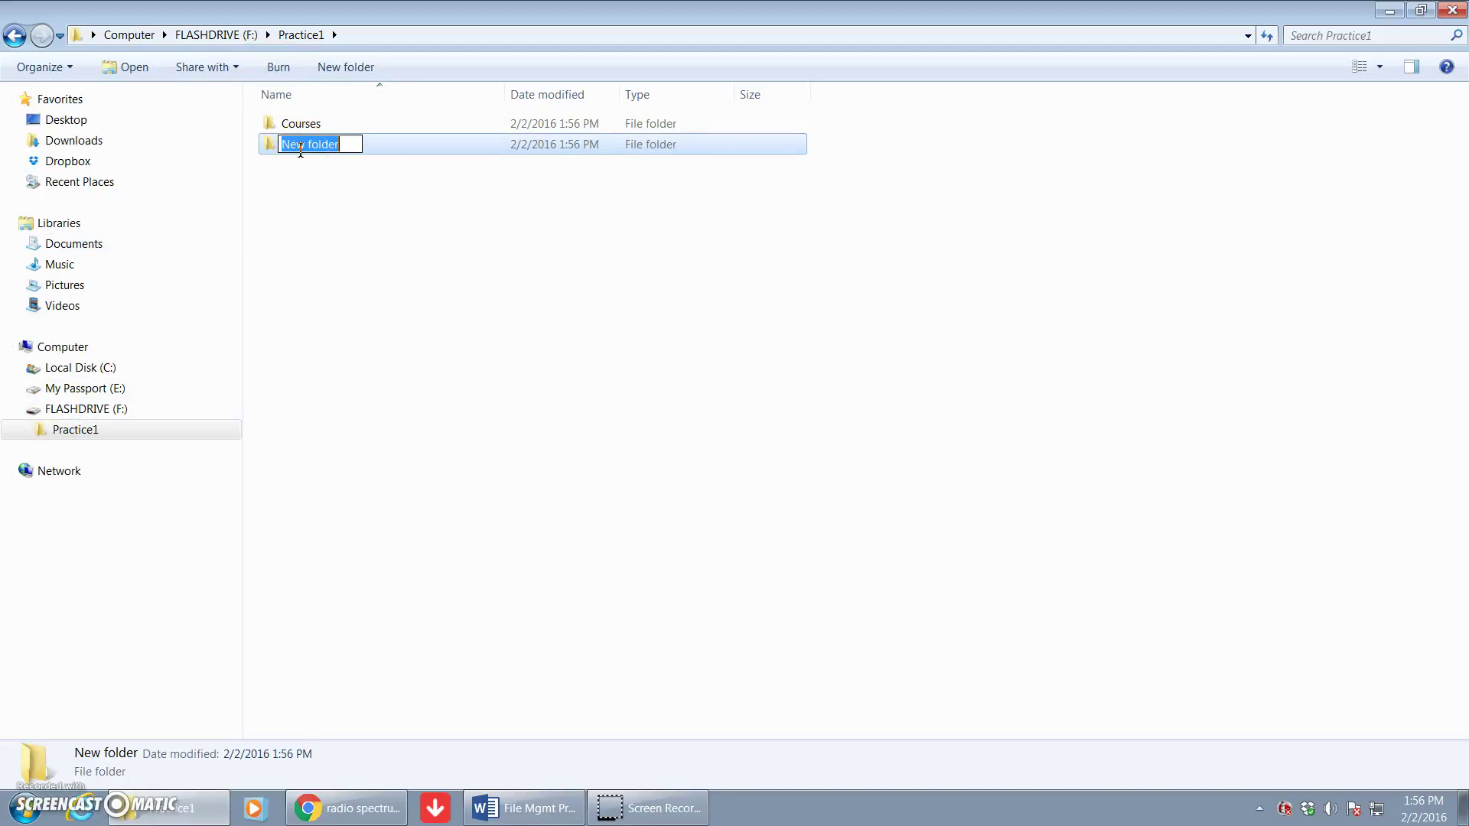
type("Computer")
left_click(302, 162)
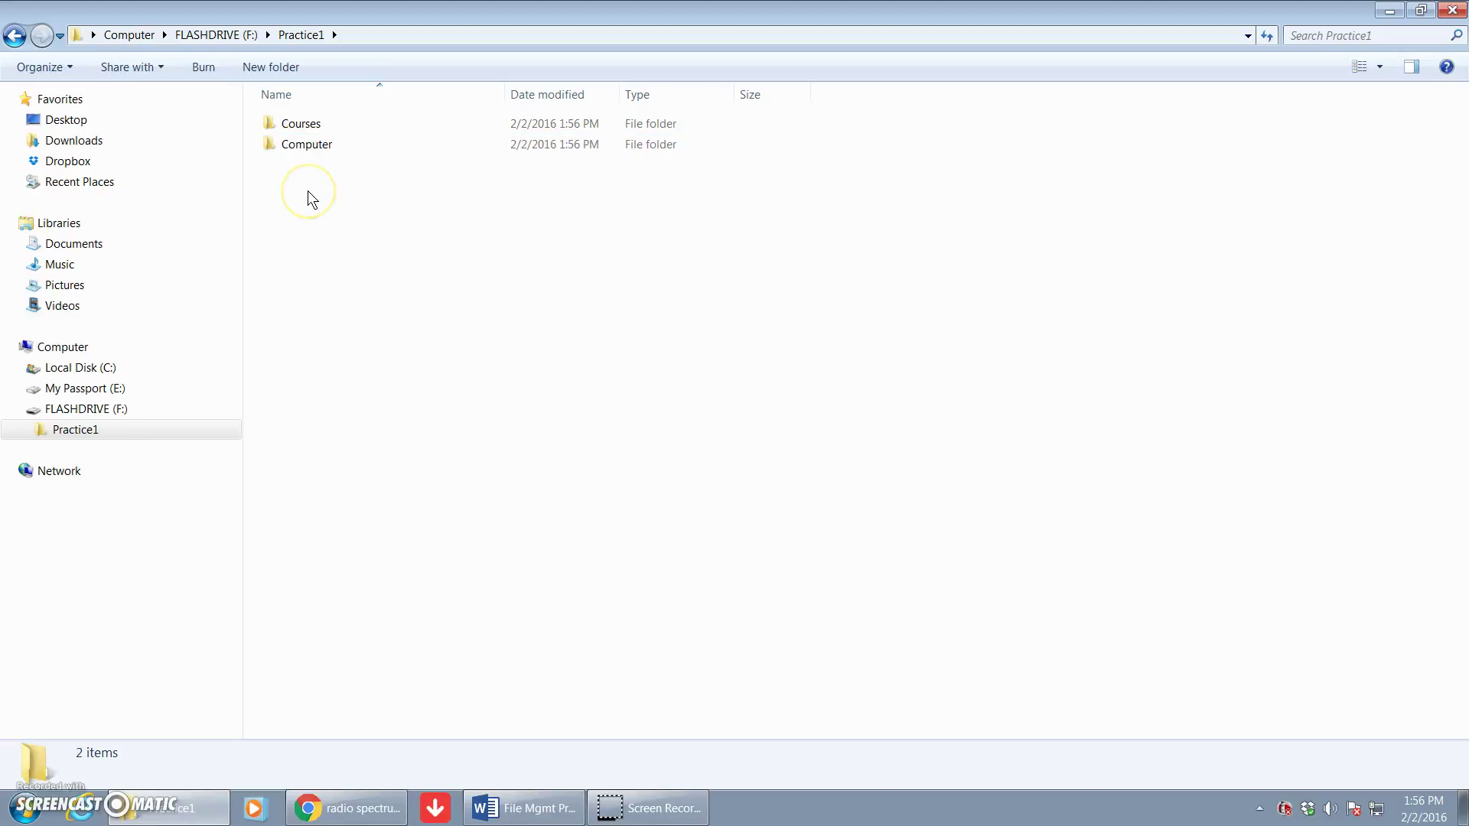
left_click(42, 436)
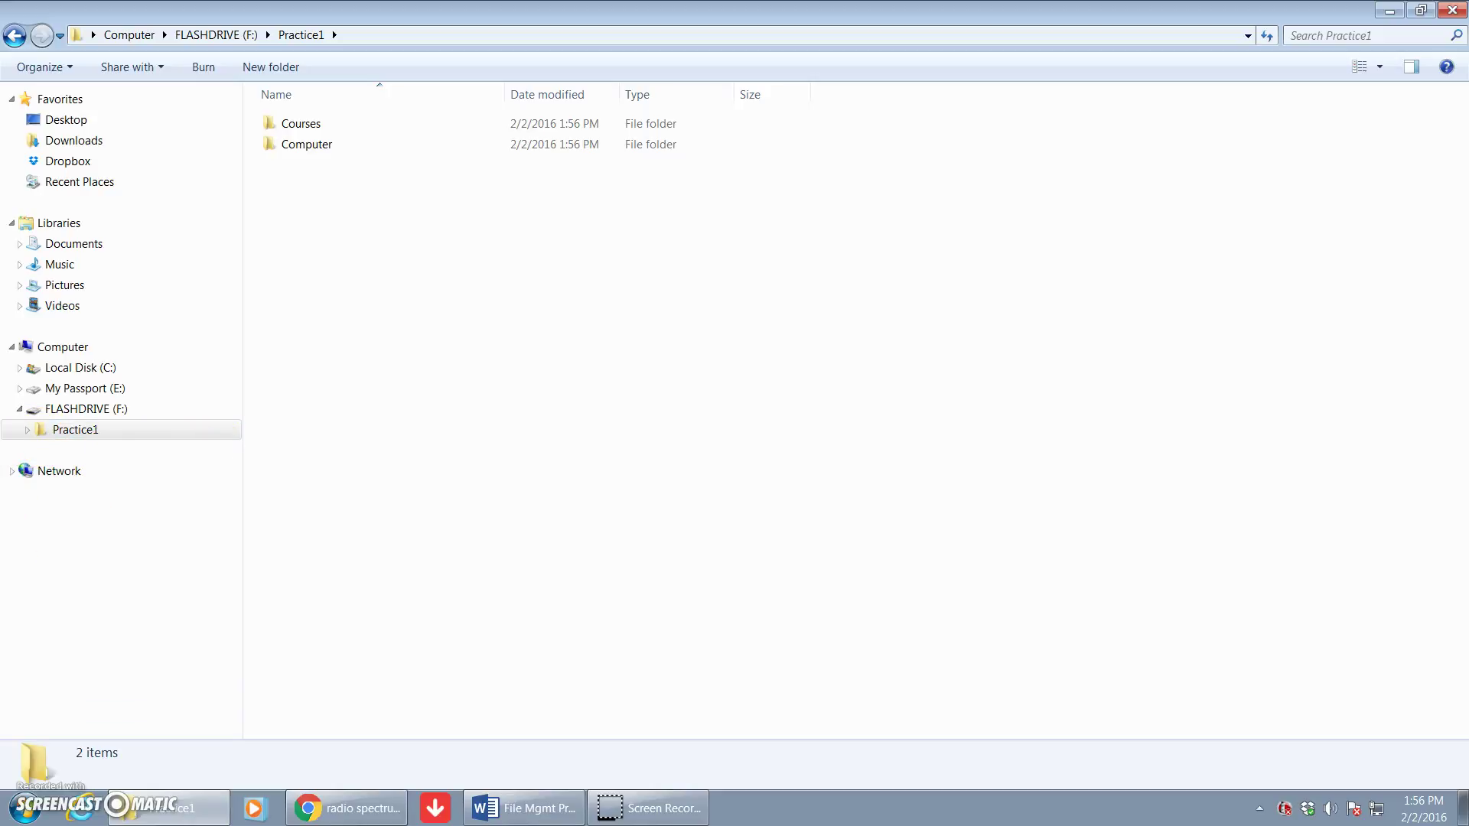
left_click(26, 429)
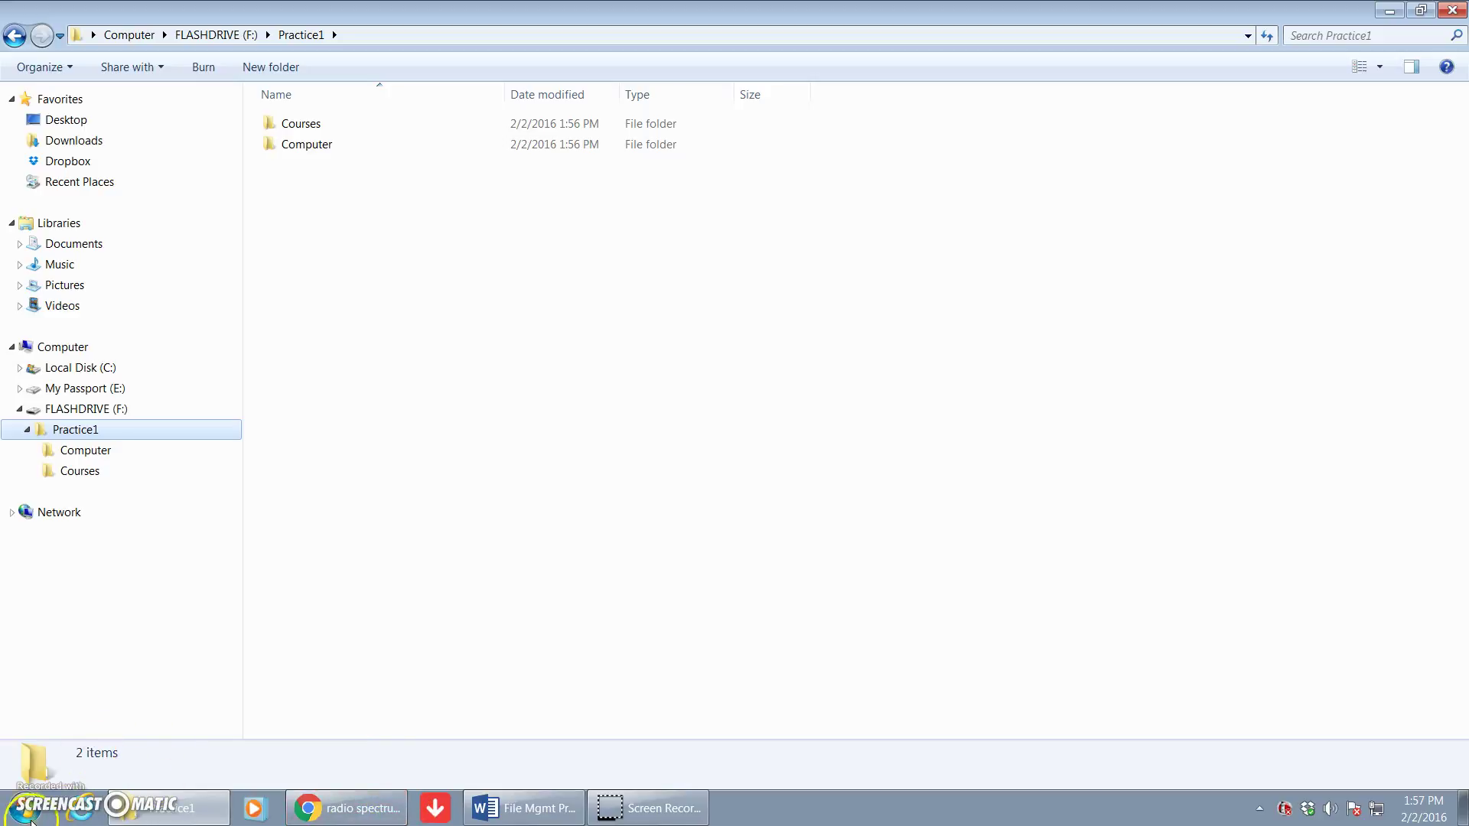
Start Word with a new blank document.
left_click(29, 814)
left_click(88, 408)
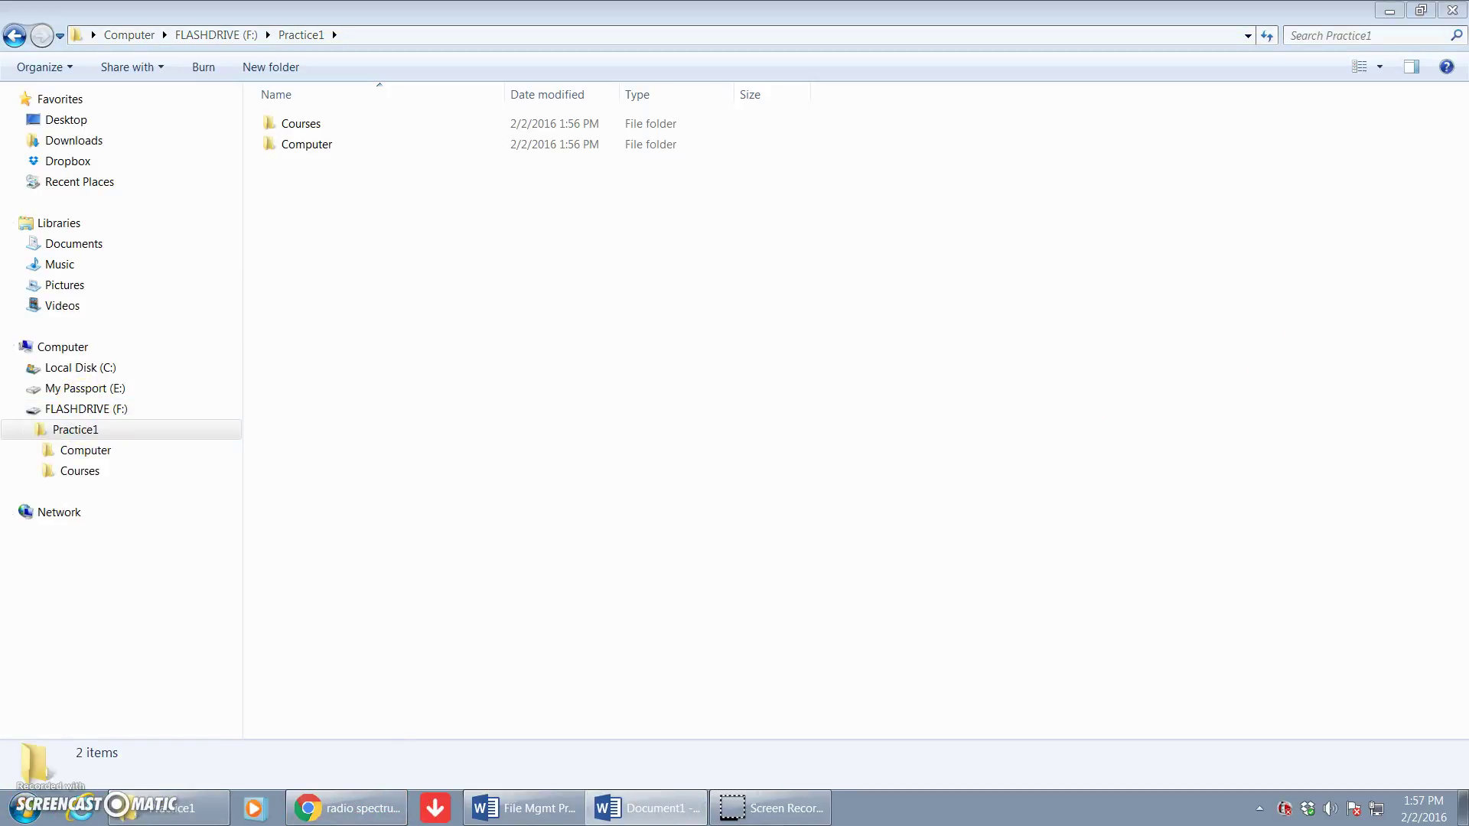
double_click(914, 124)
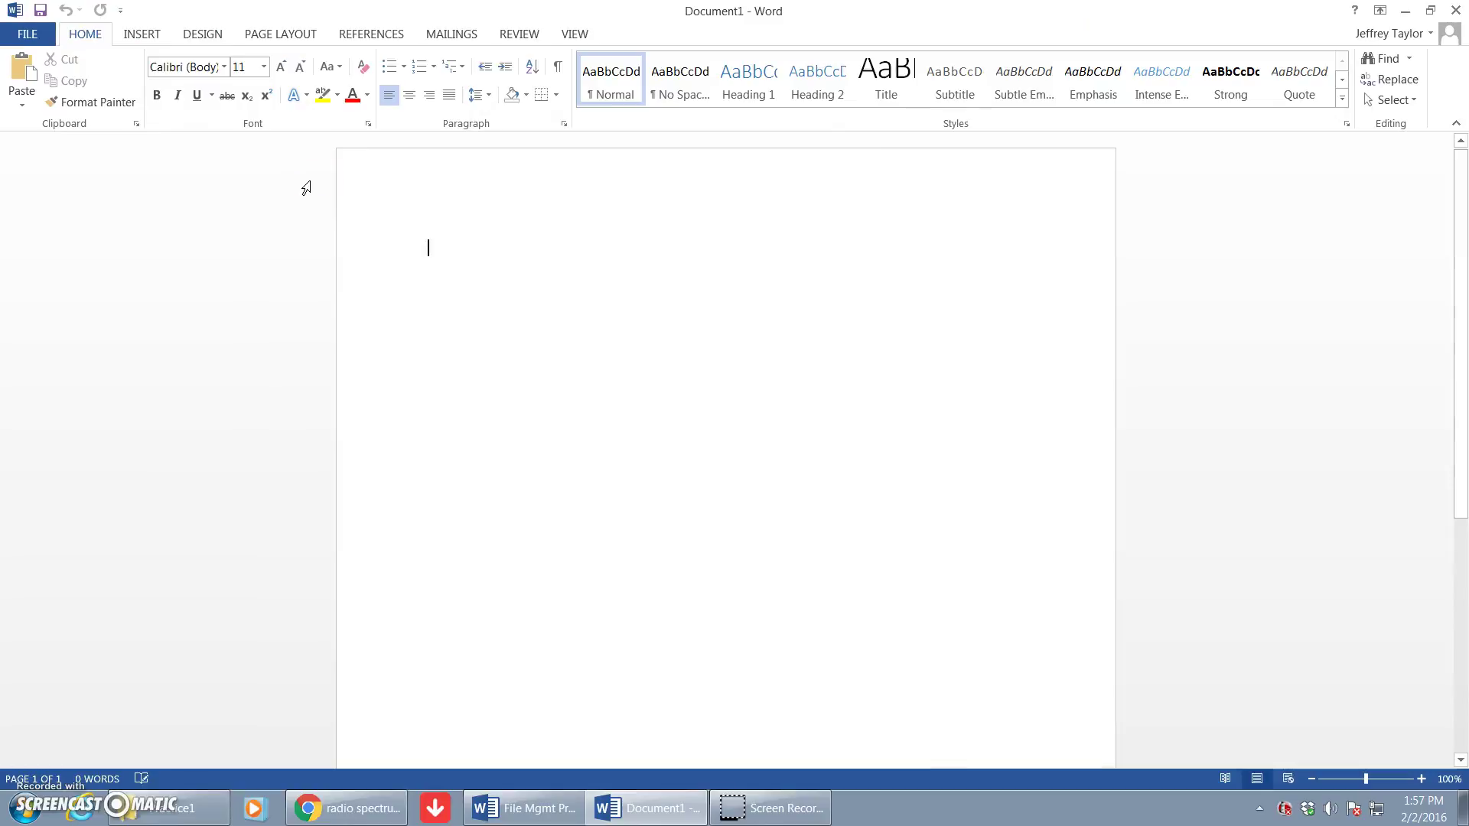
Enter the class list Eng 111, MAT 115, CIS 111 and HIS 120 in the document, one class per line.
type("Eng")
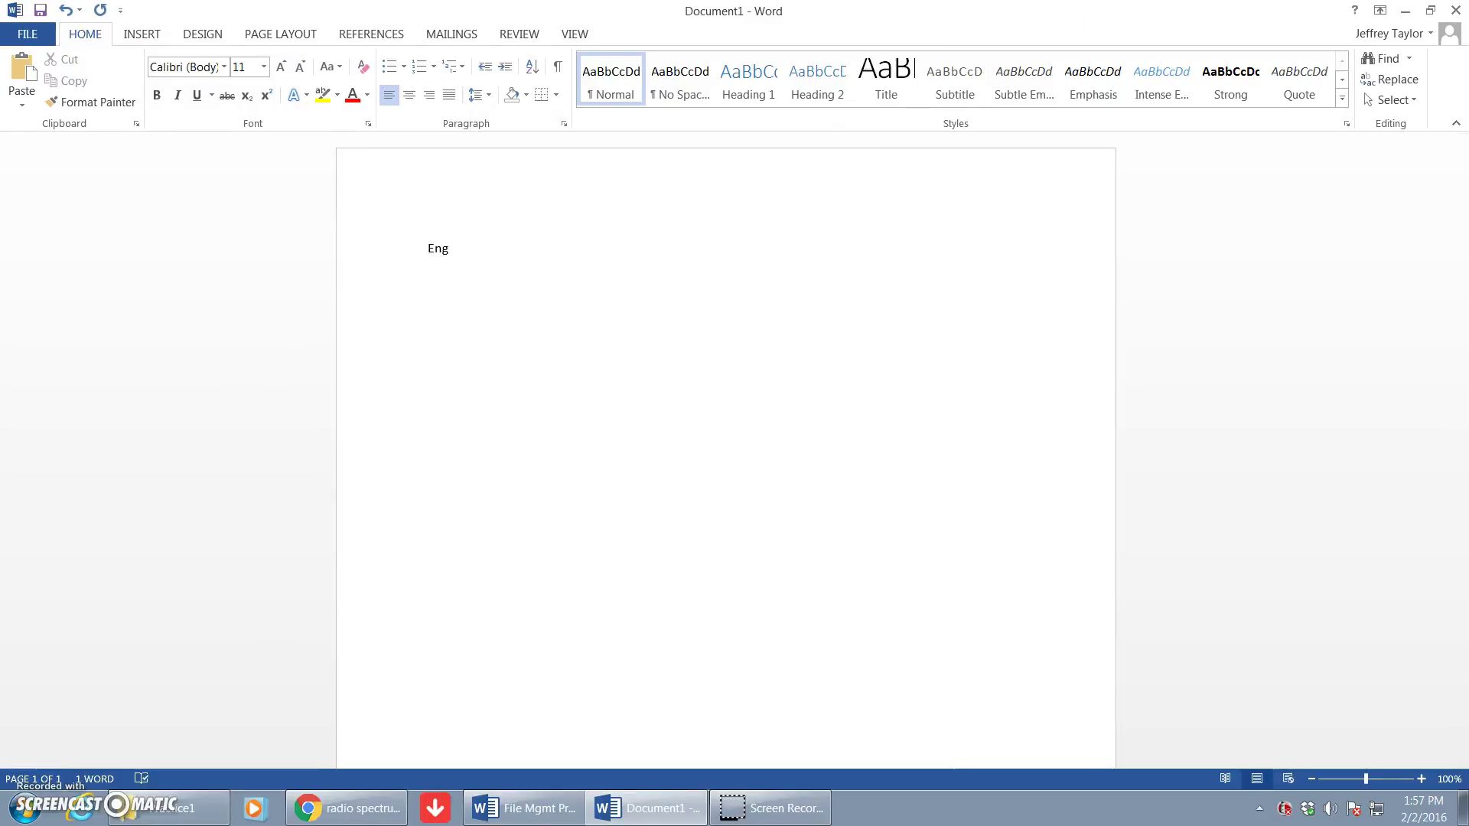
type(" 111 ")
type("MAT ")
type("115")
key("Return")
type("CIS 11")
type("1 ")
type("HIS")
key("BackSpace")
key("BackSpace")
type("IS 120")
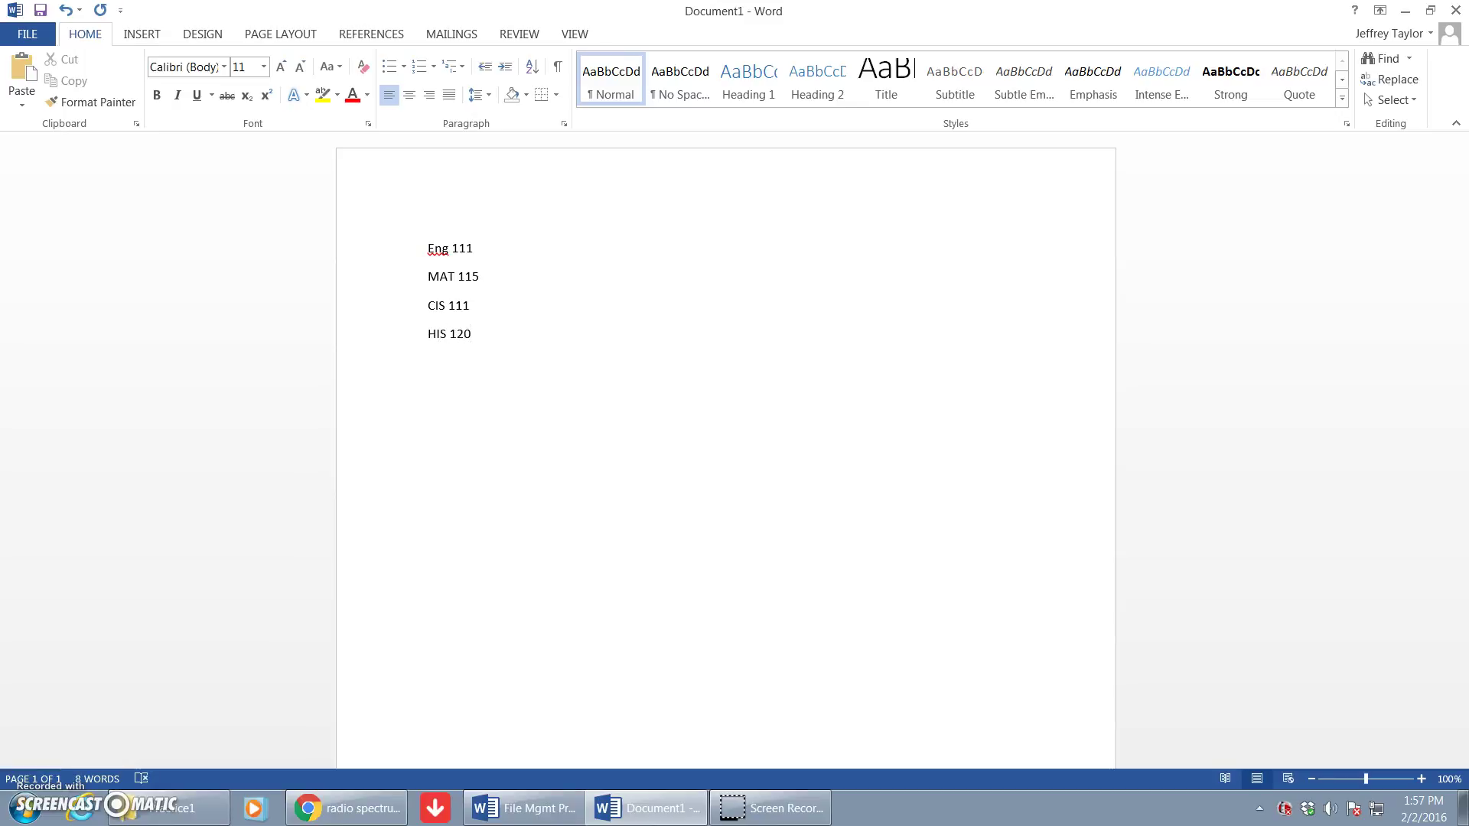
Open the Save As dialog for a location on the computer and reposition it over the Word window.
left_click(28, 34)
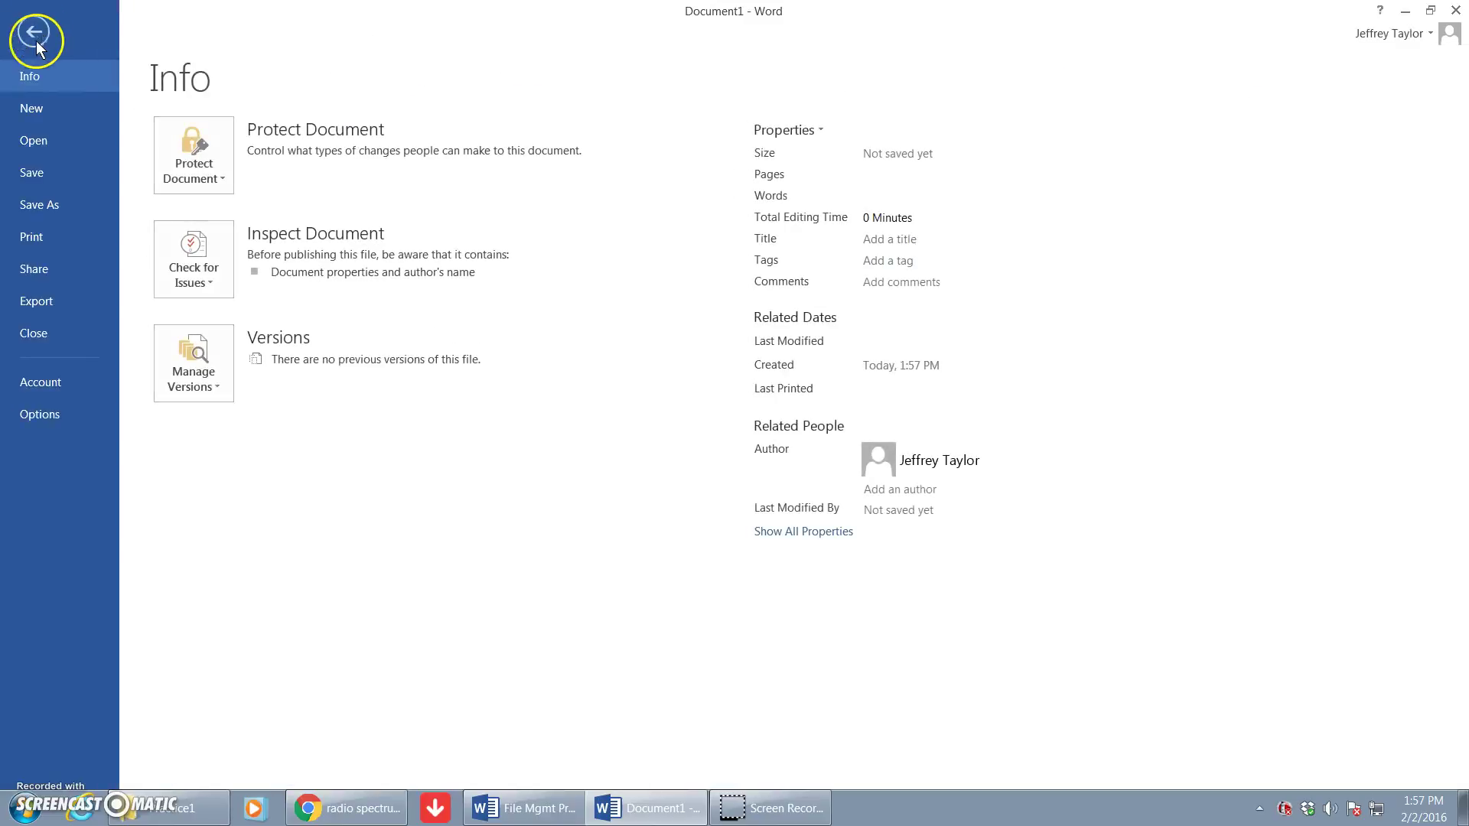
left_click(39, 205)
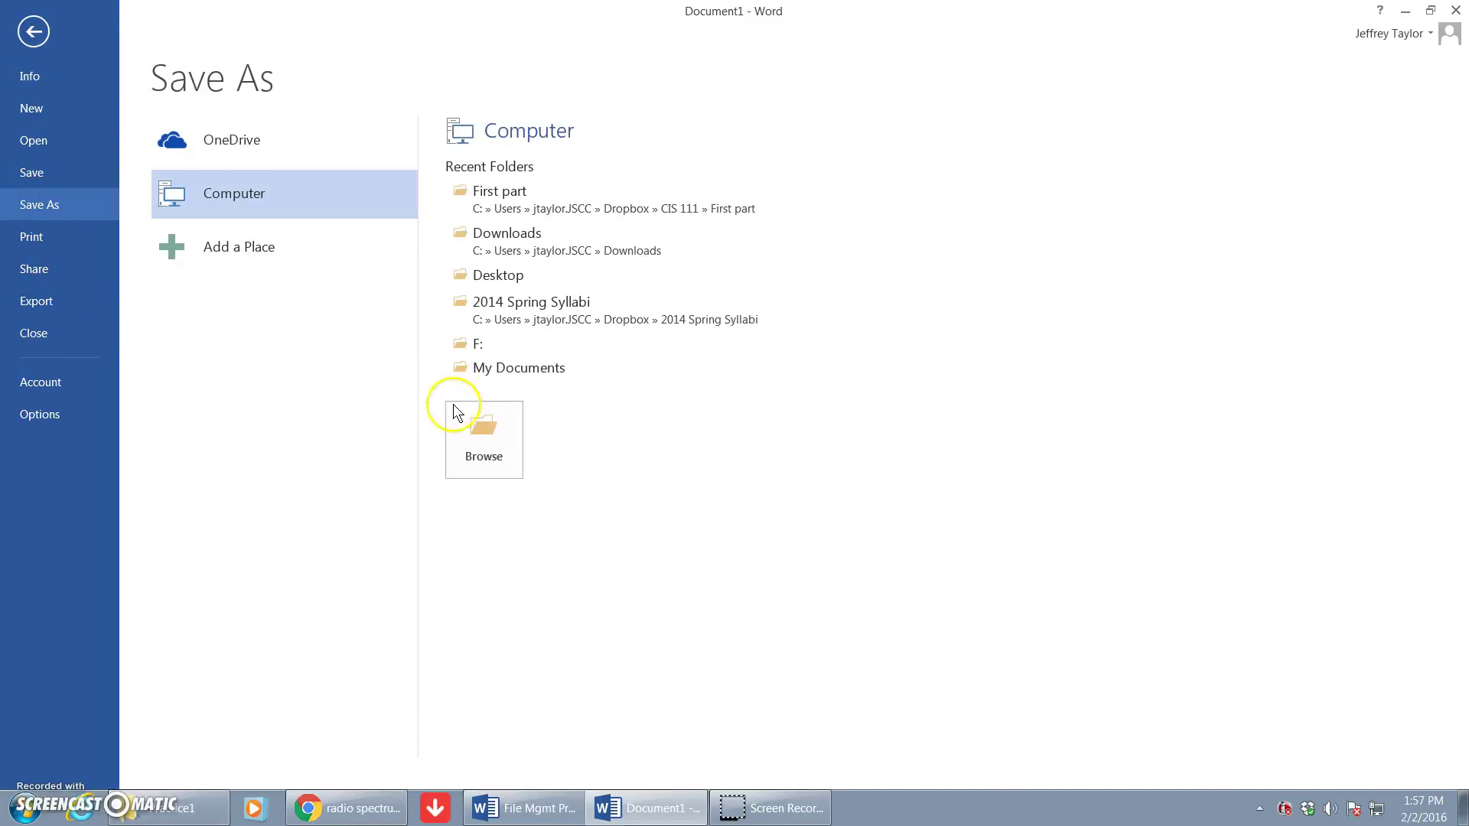
left_click(480, 442)
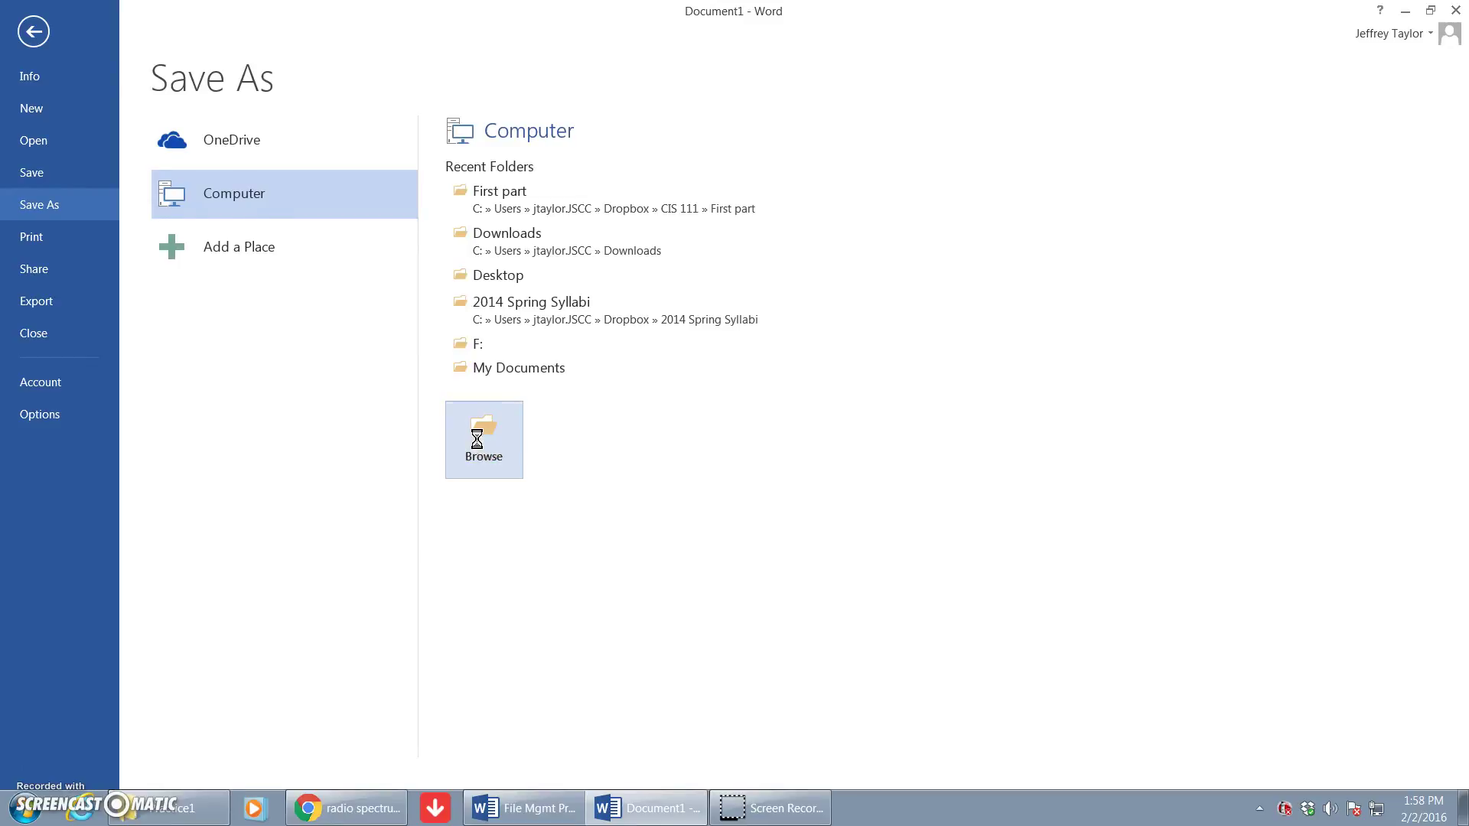
left_click_drag(589, 19, 773, 23)
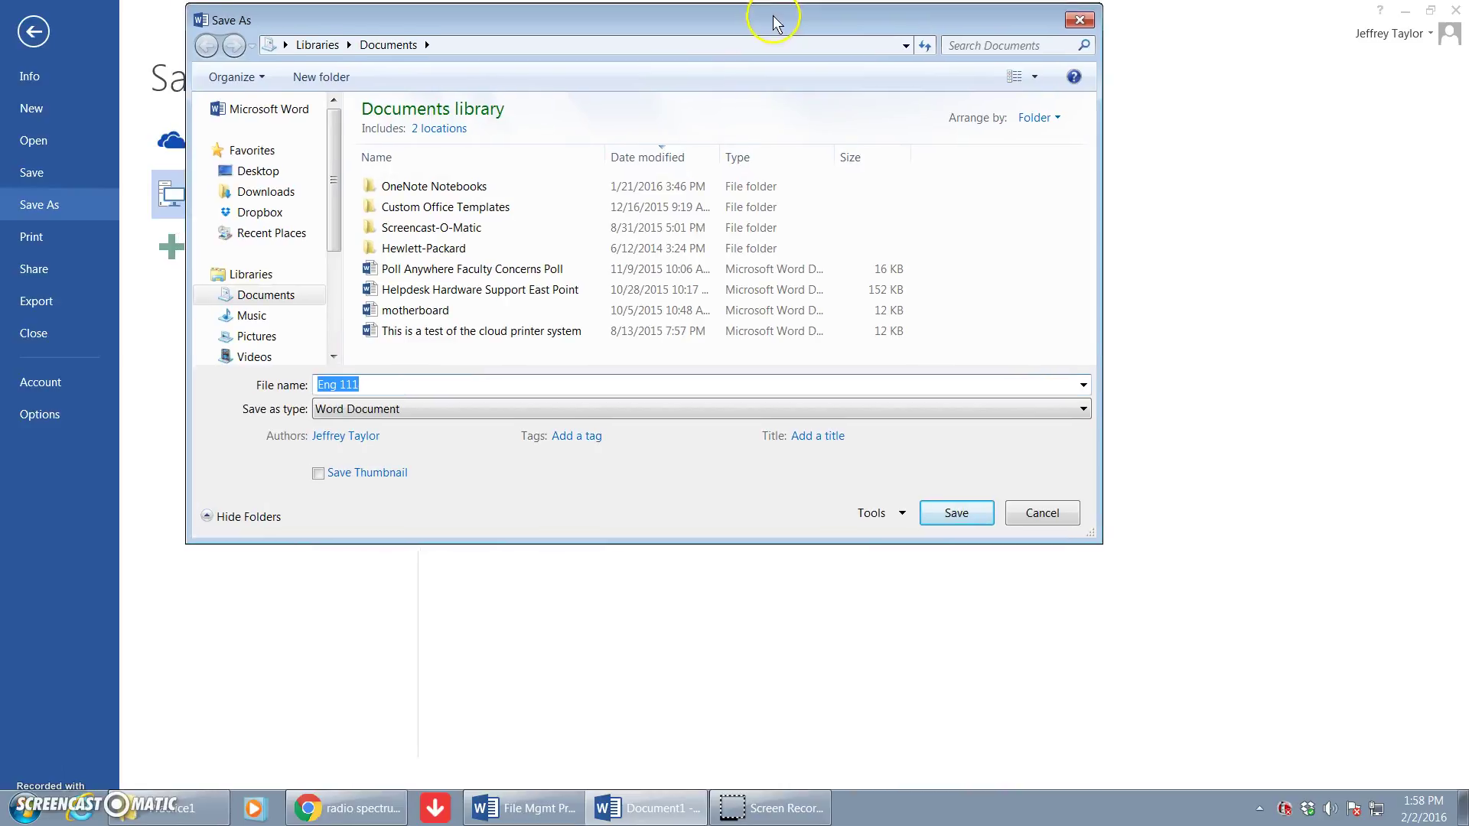
Save the document as Classes in the Courses folder inside Practice1 on FLASHDRIVE (F:).
scroll(334, 175, "down", 1)
left_click_drag(334, 175, 337, 231)
left_click(258, 332)
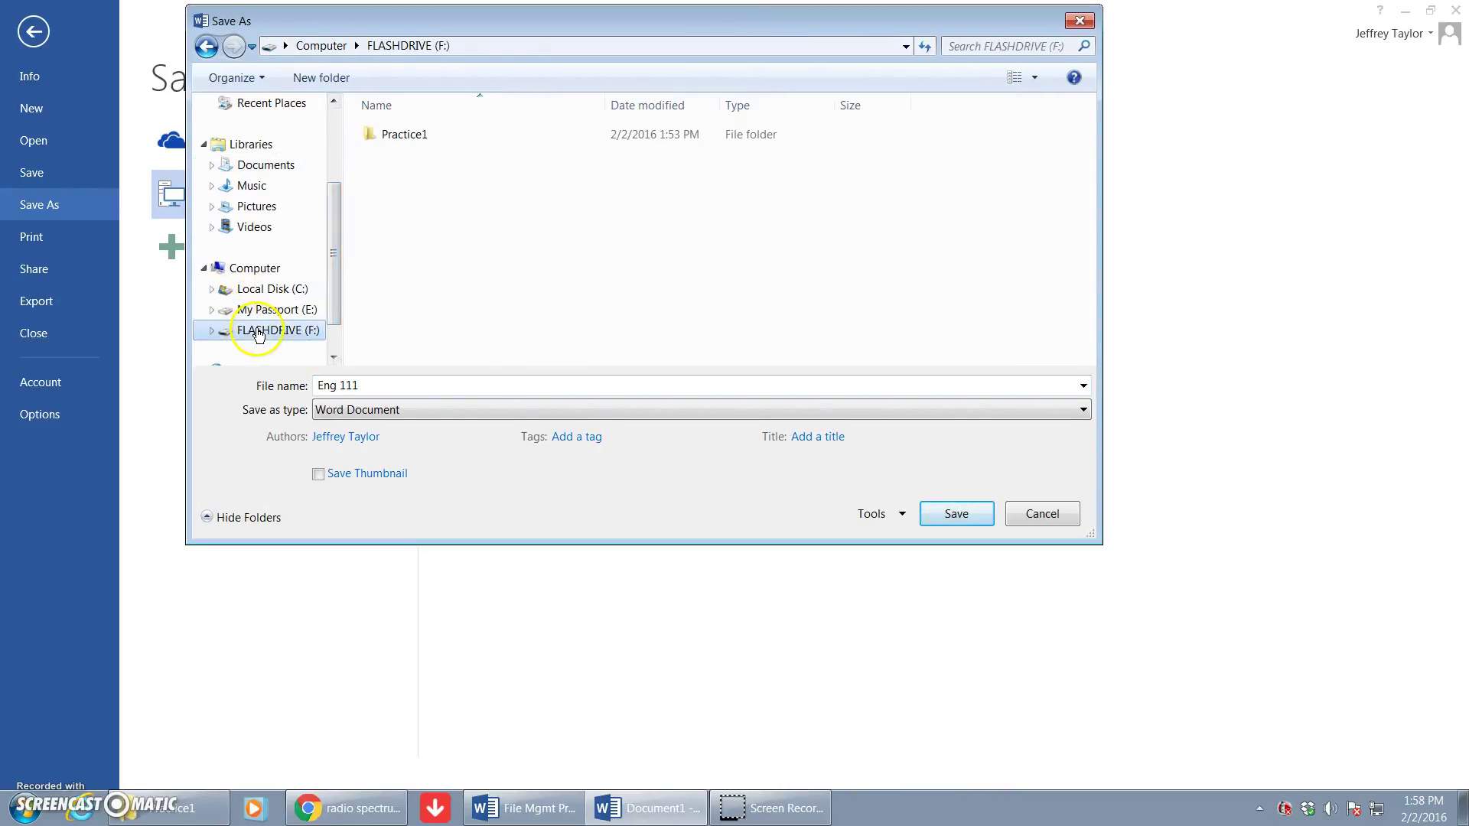
left_click(212, 331)
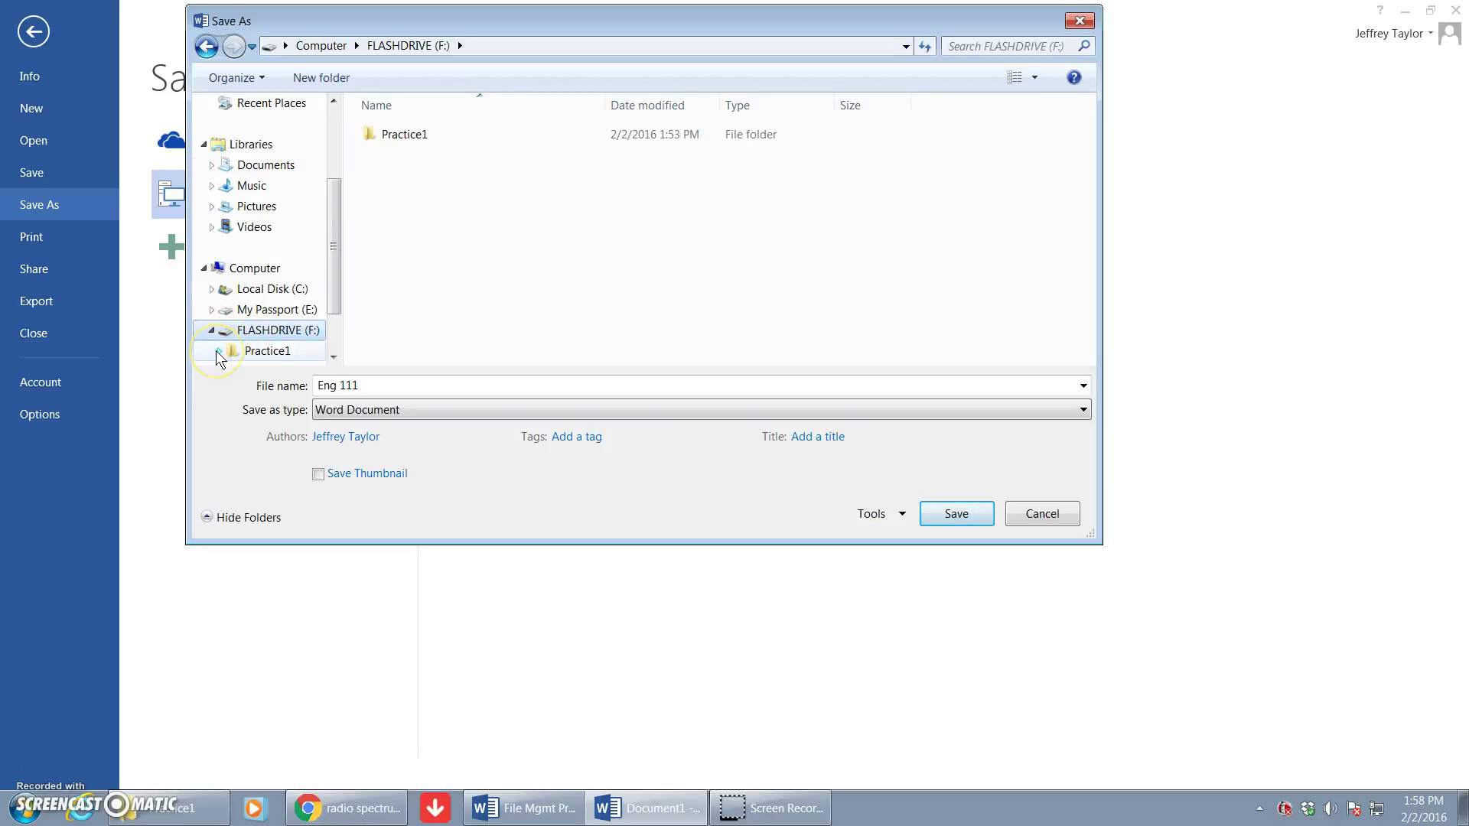
left_click(216, 351)
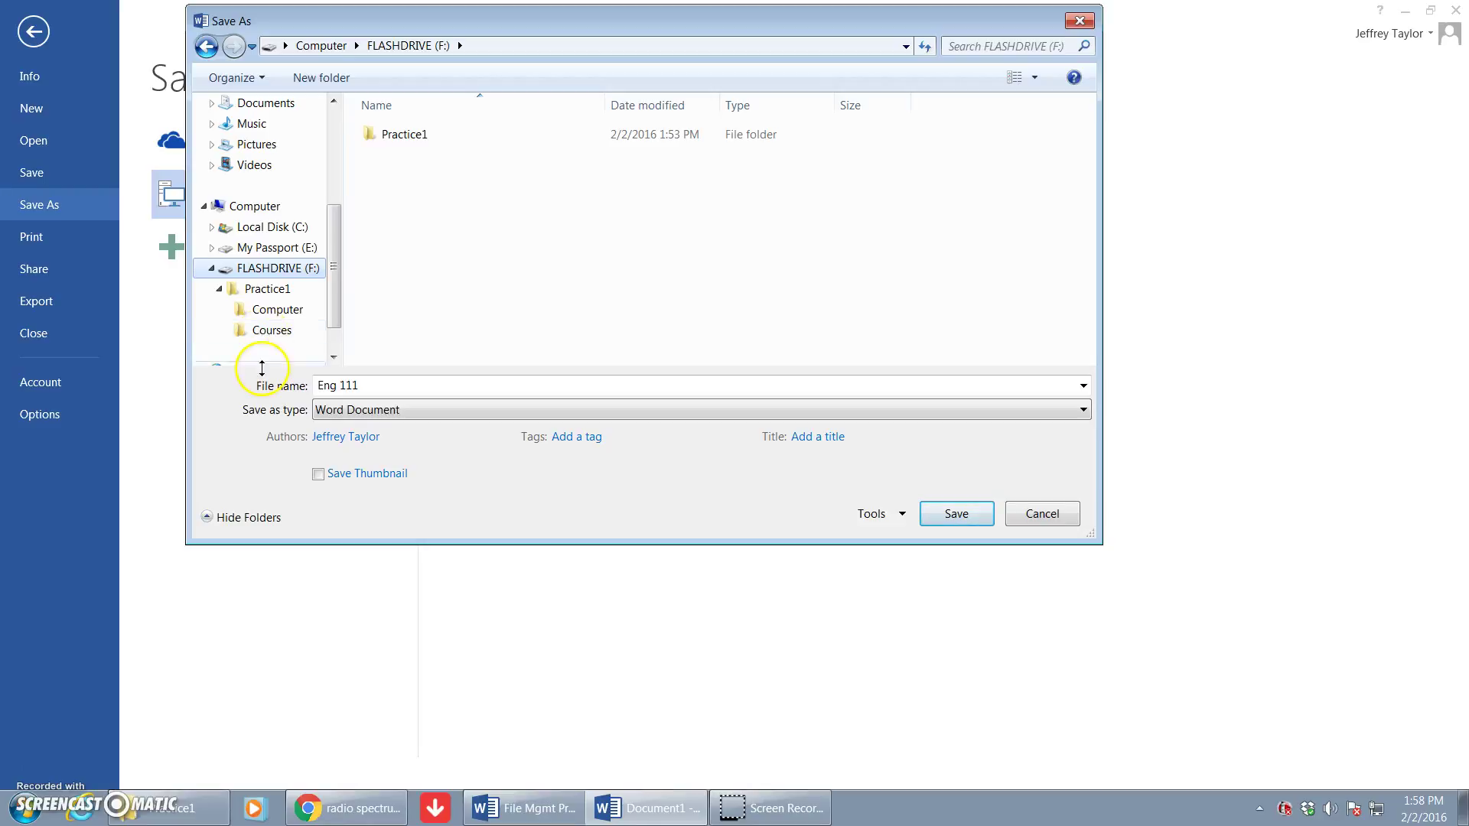
left_click(274, 338)
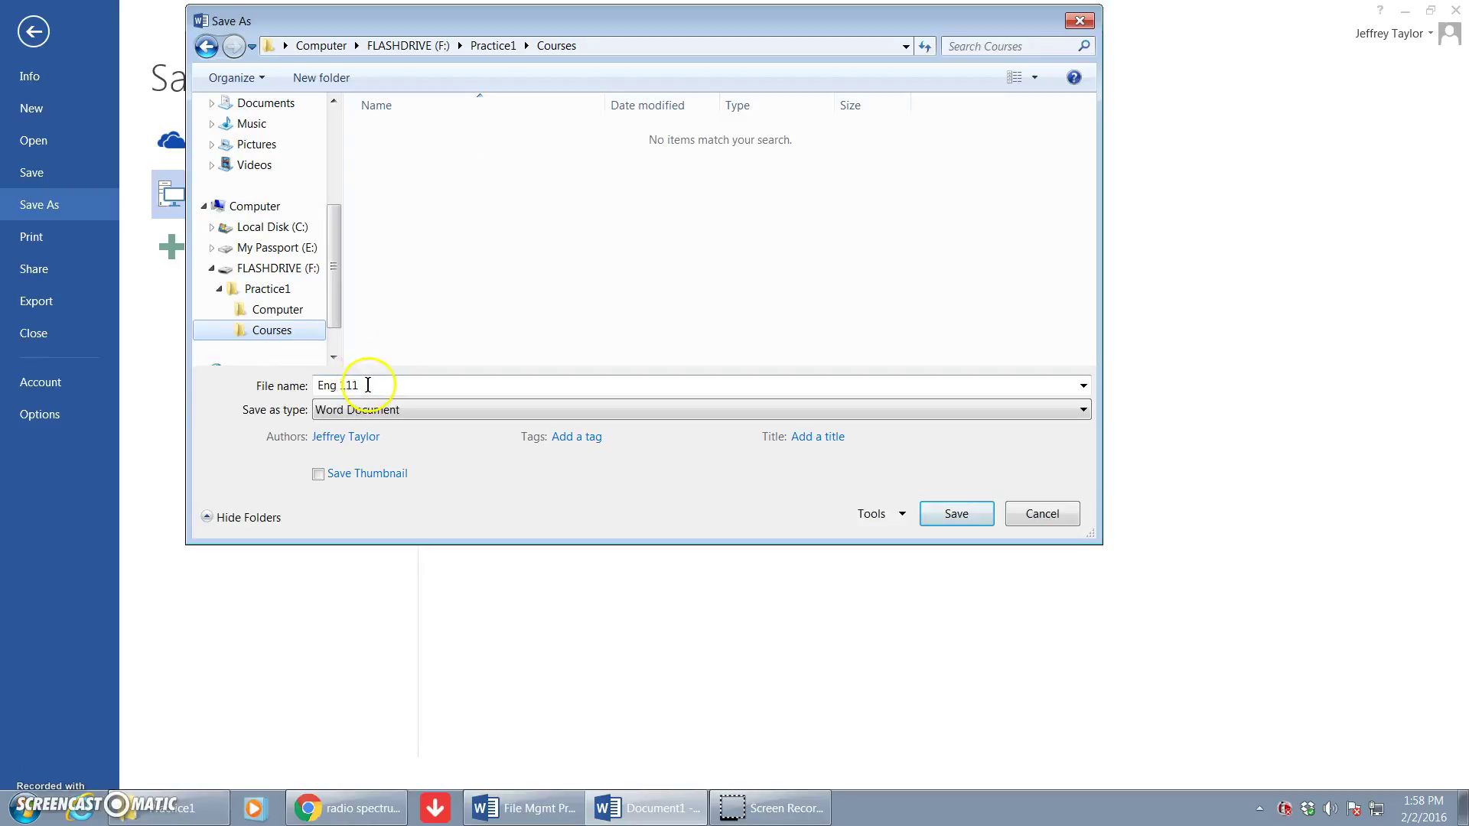
left_click_drag(359, 384, 327, 381)
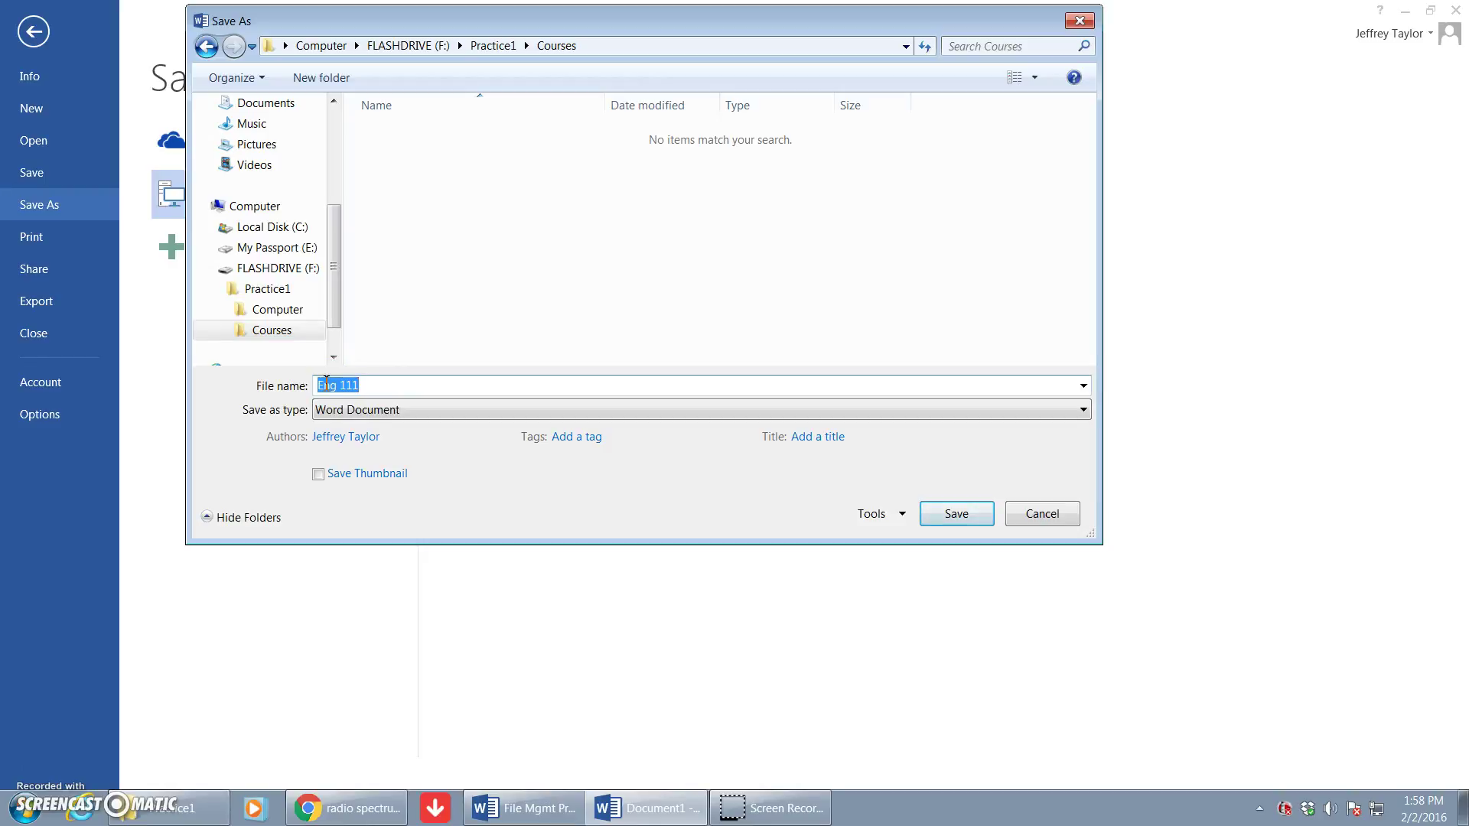
type("Classes")
left_click(945, 511)
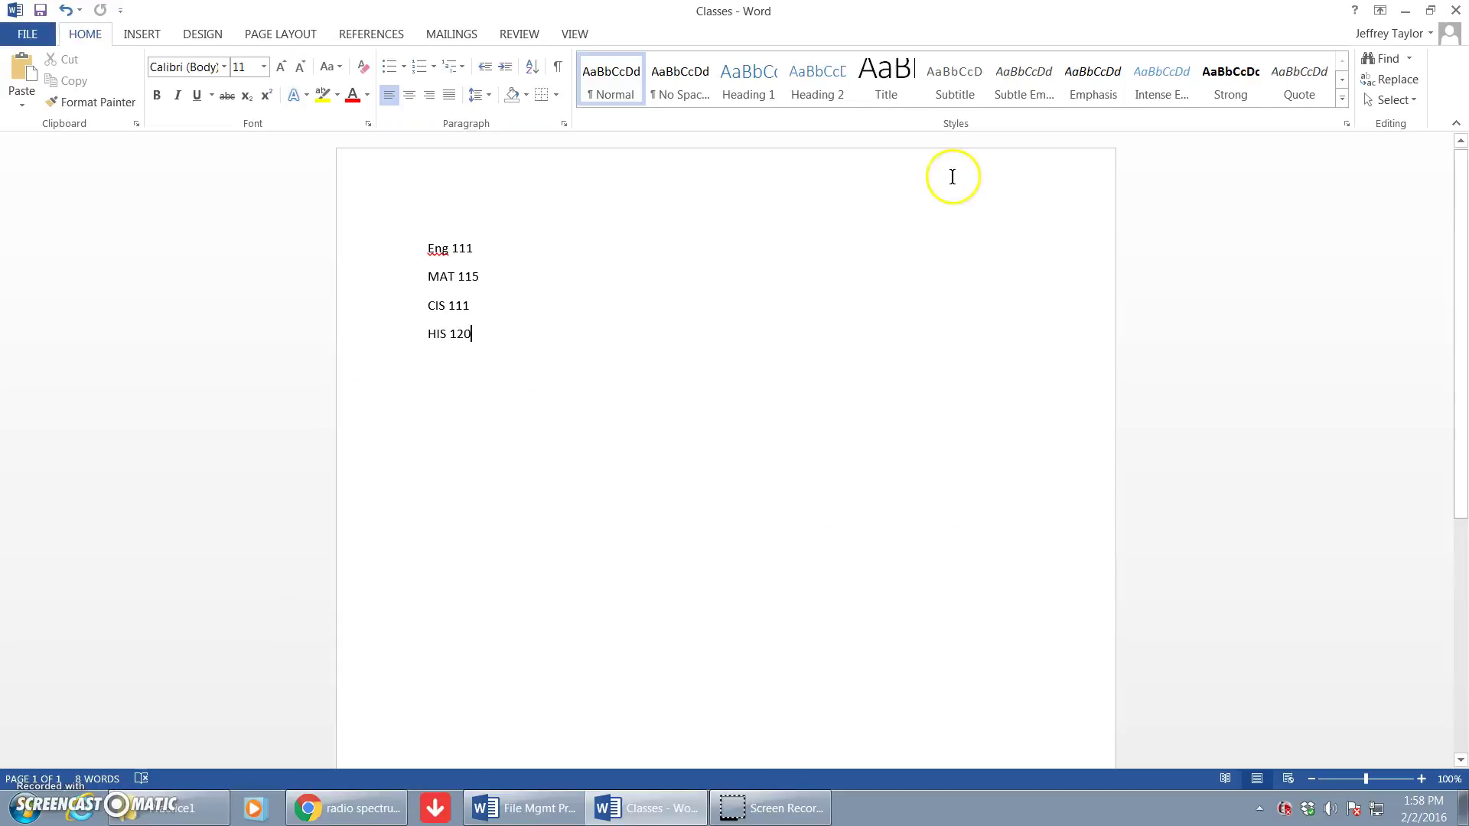
Close the Classes document and display the contents of the Courses folder under Practice1.
left_click(1456, 11)
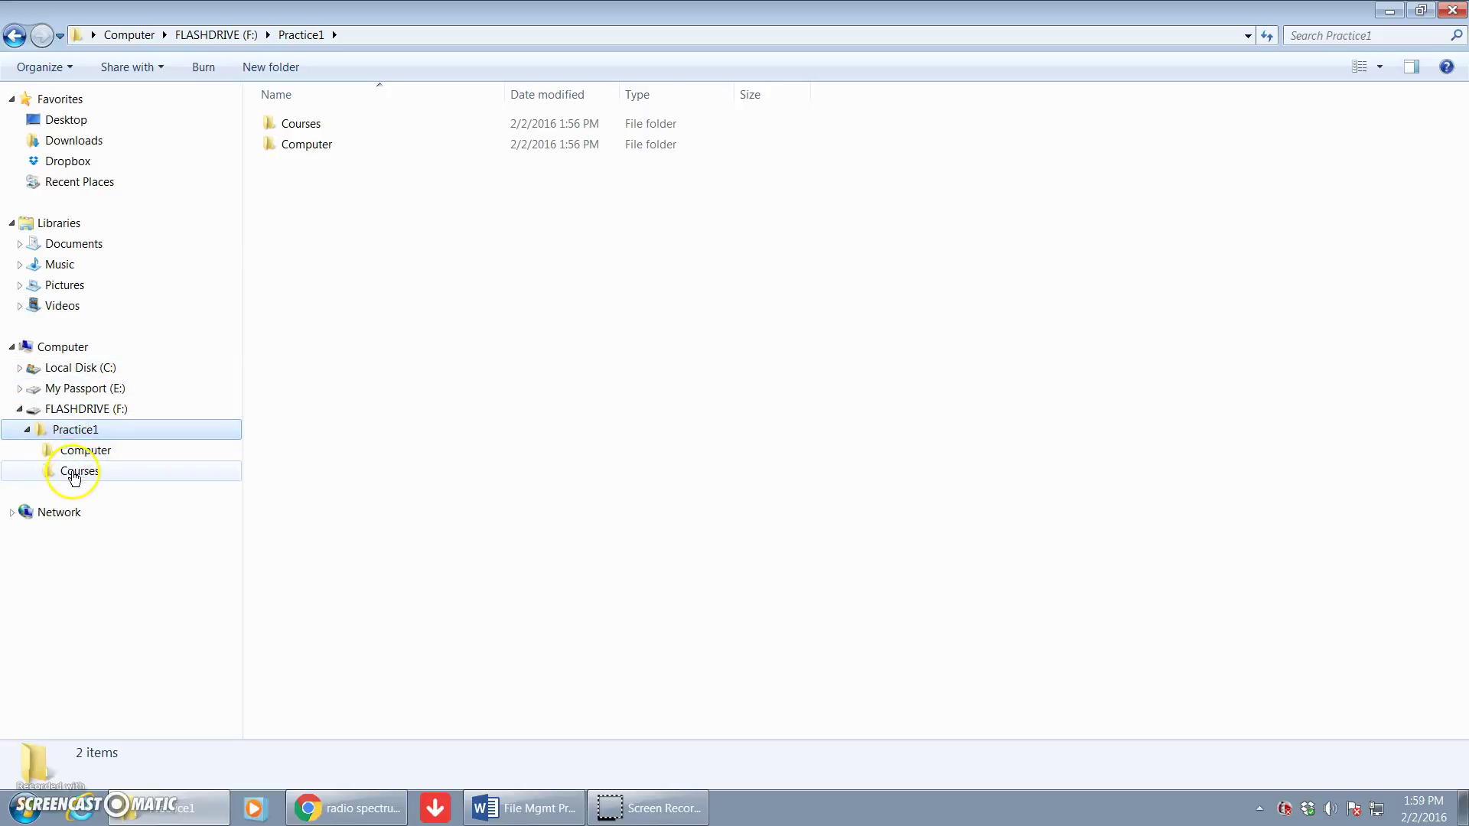
left_click(74, 474)
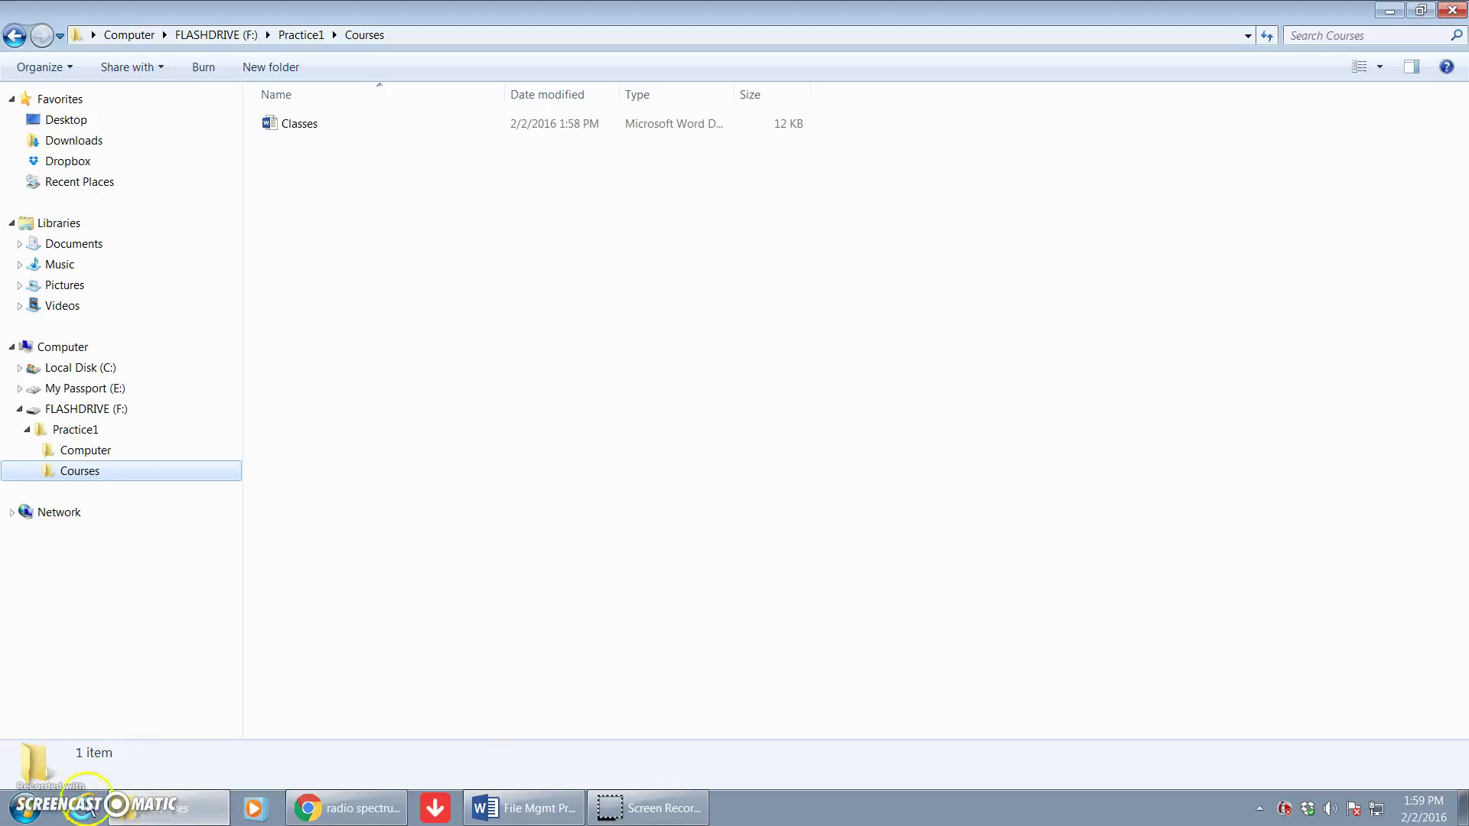
Start Word 2013 with a new blank document and enter the text 1,2,3.
left_click(33, 809)
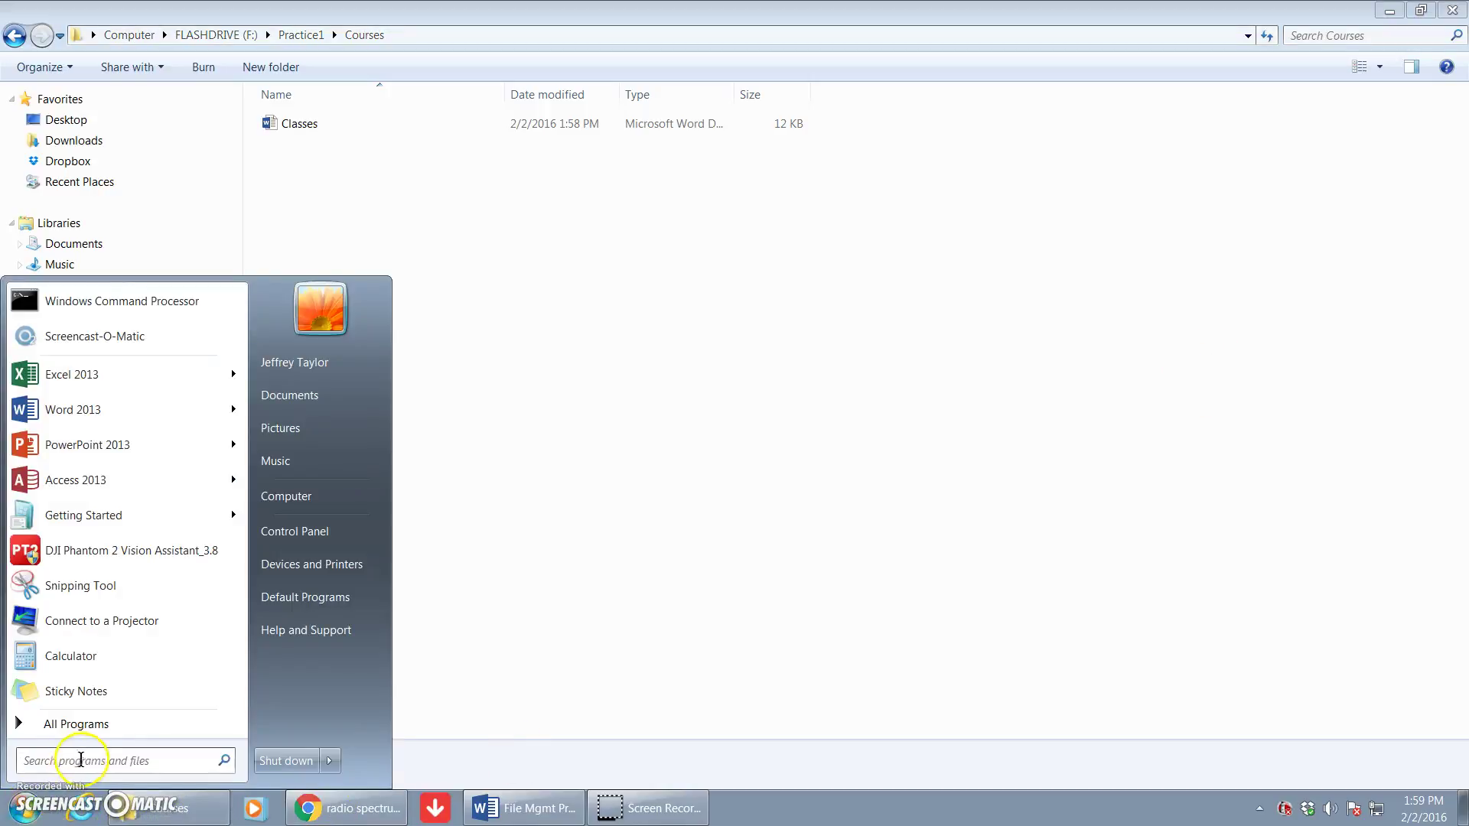
left_click(83, 411)
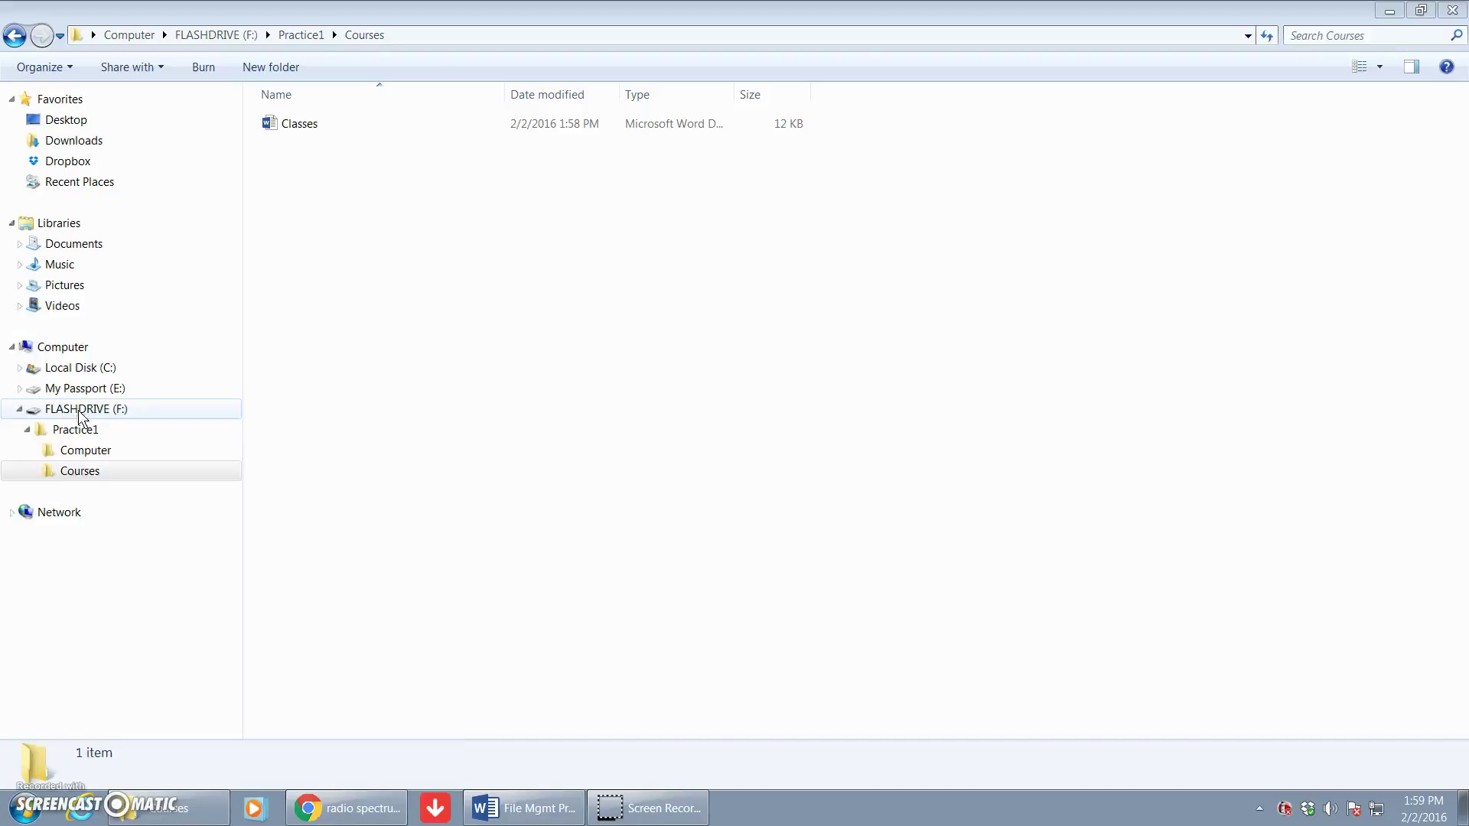
left_click(428, 198)
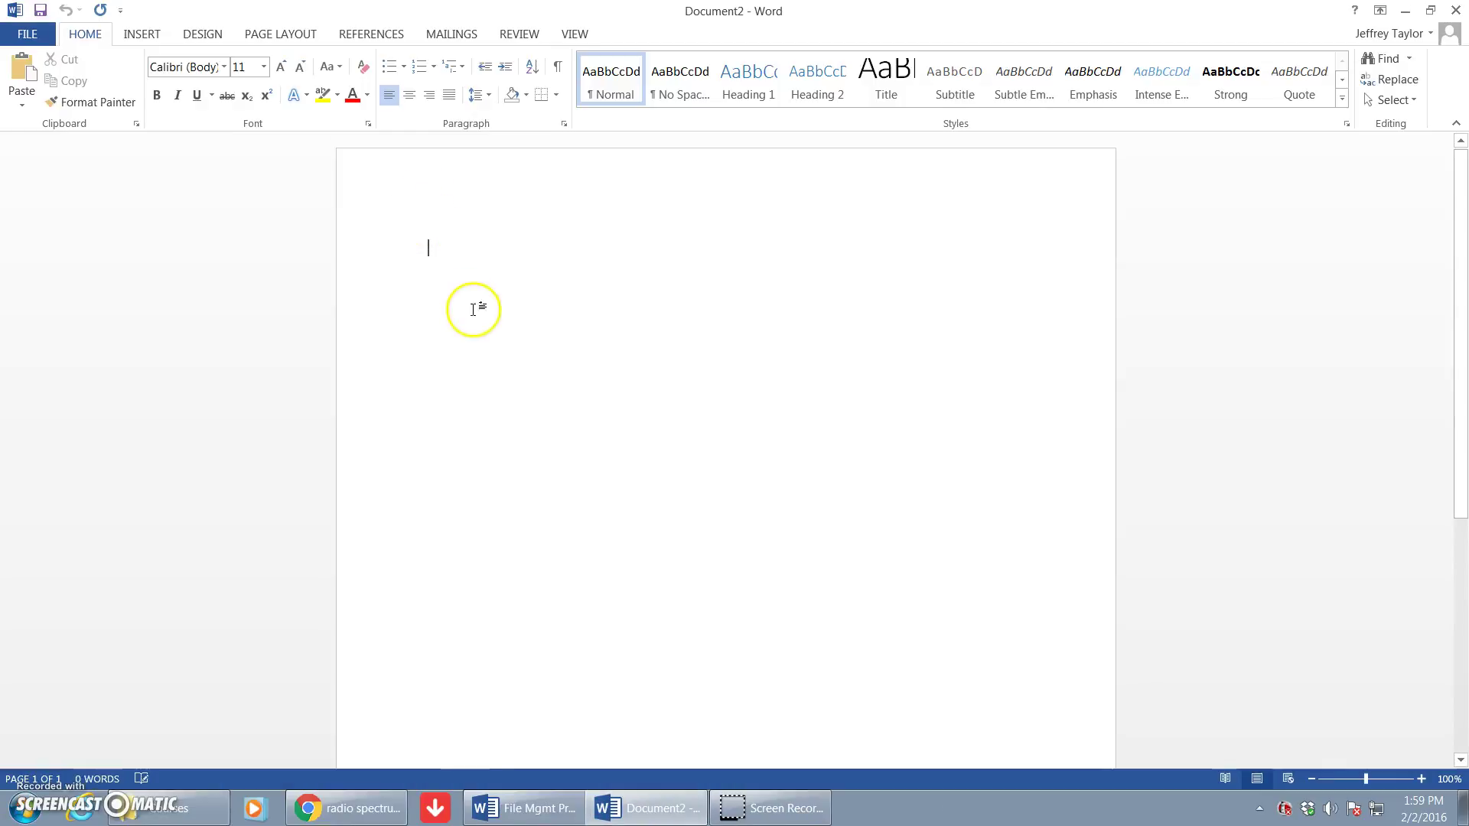
type("1")
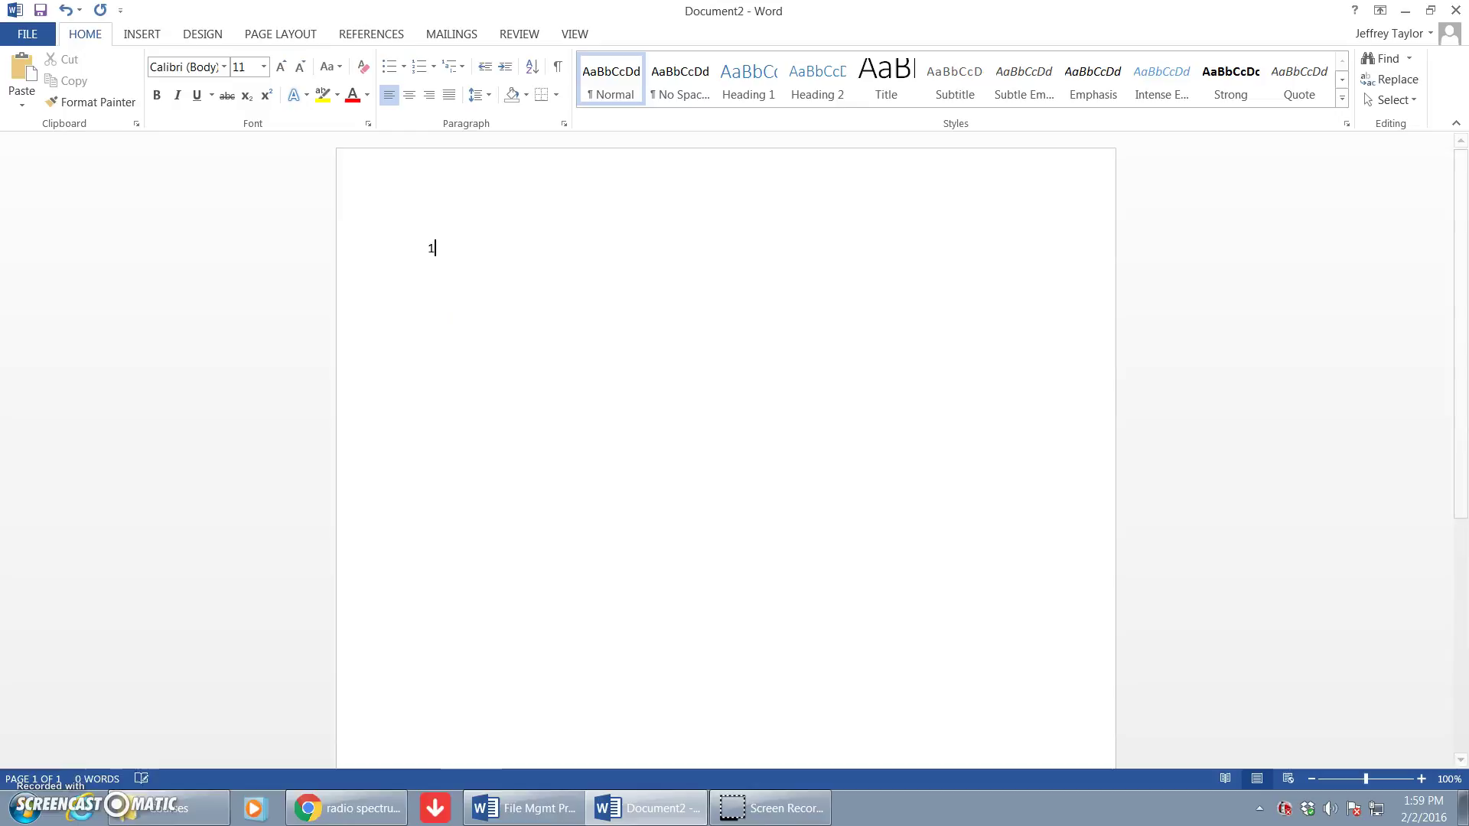
type(",2")
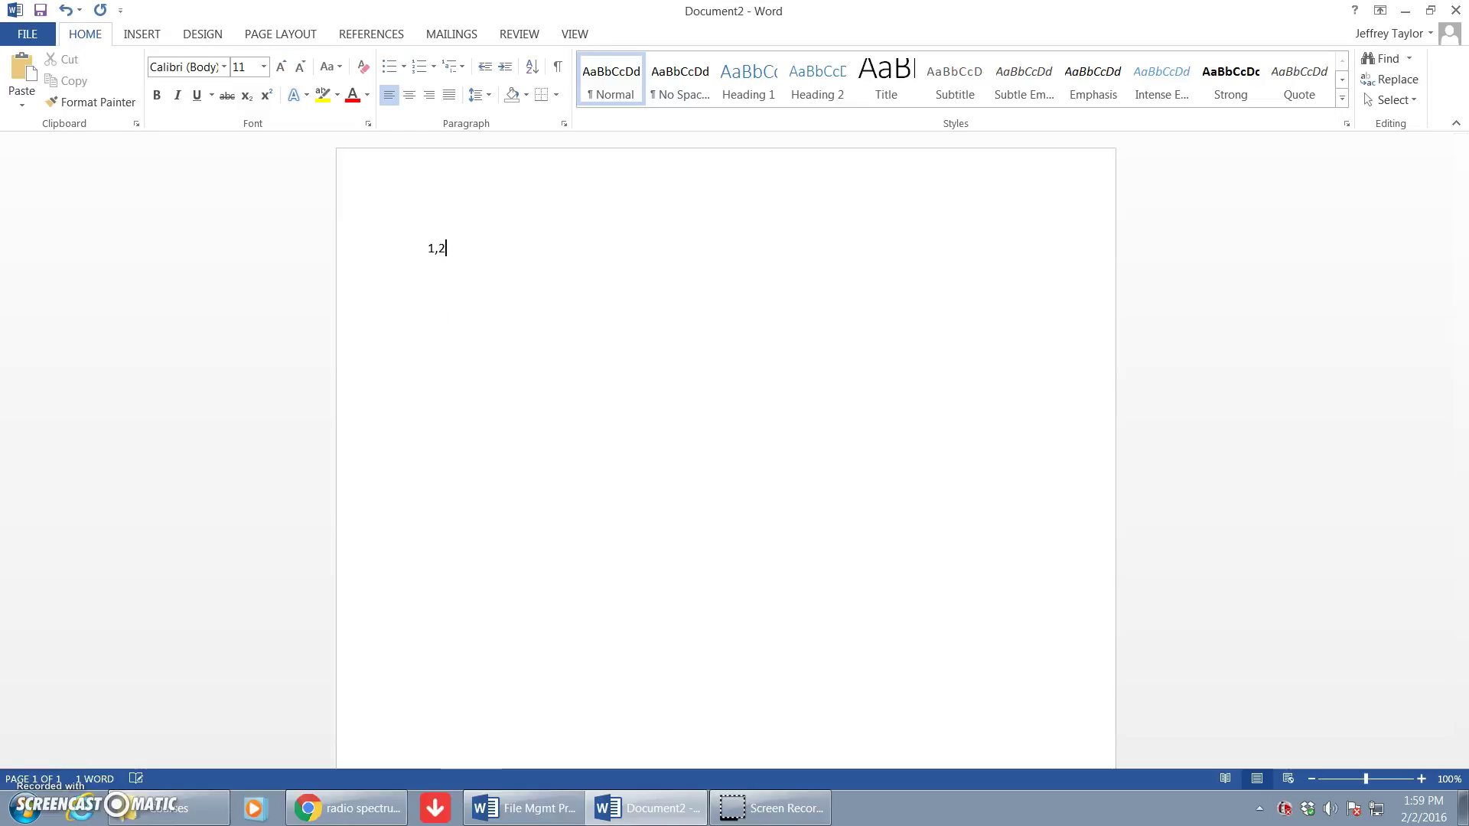
type(",3")
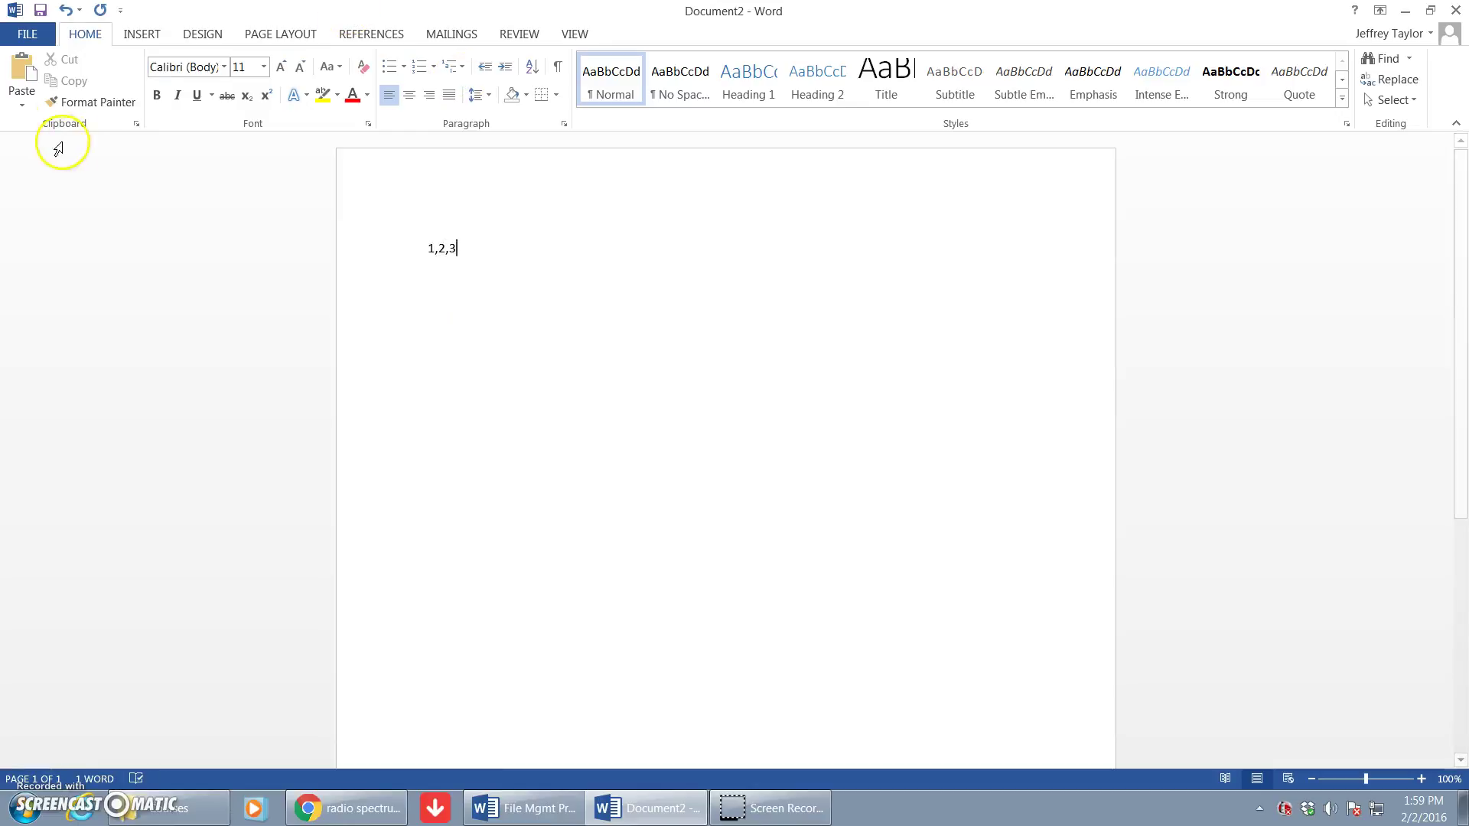
Save the new document as Numbers in the Courses folder inside Practice1 on FLASHDRIVE (F:).
left_click(26, 44)
left_click(53, 208)
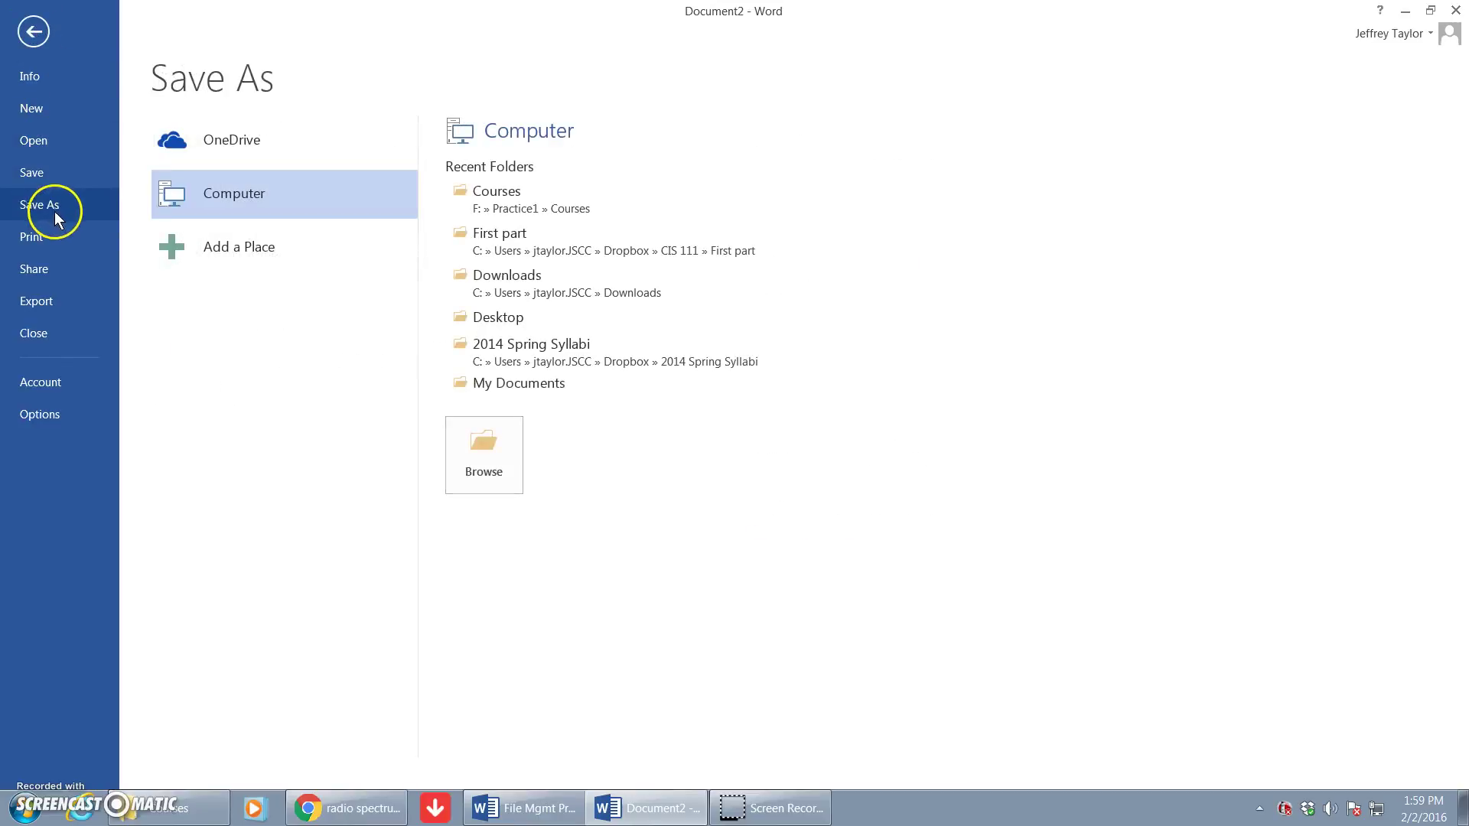
left_click(484, 453)
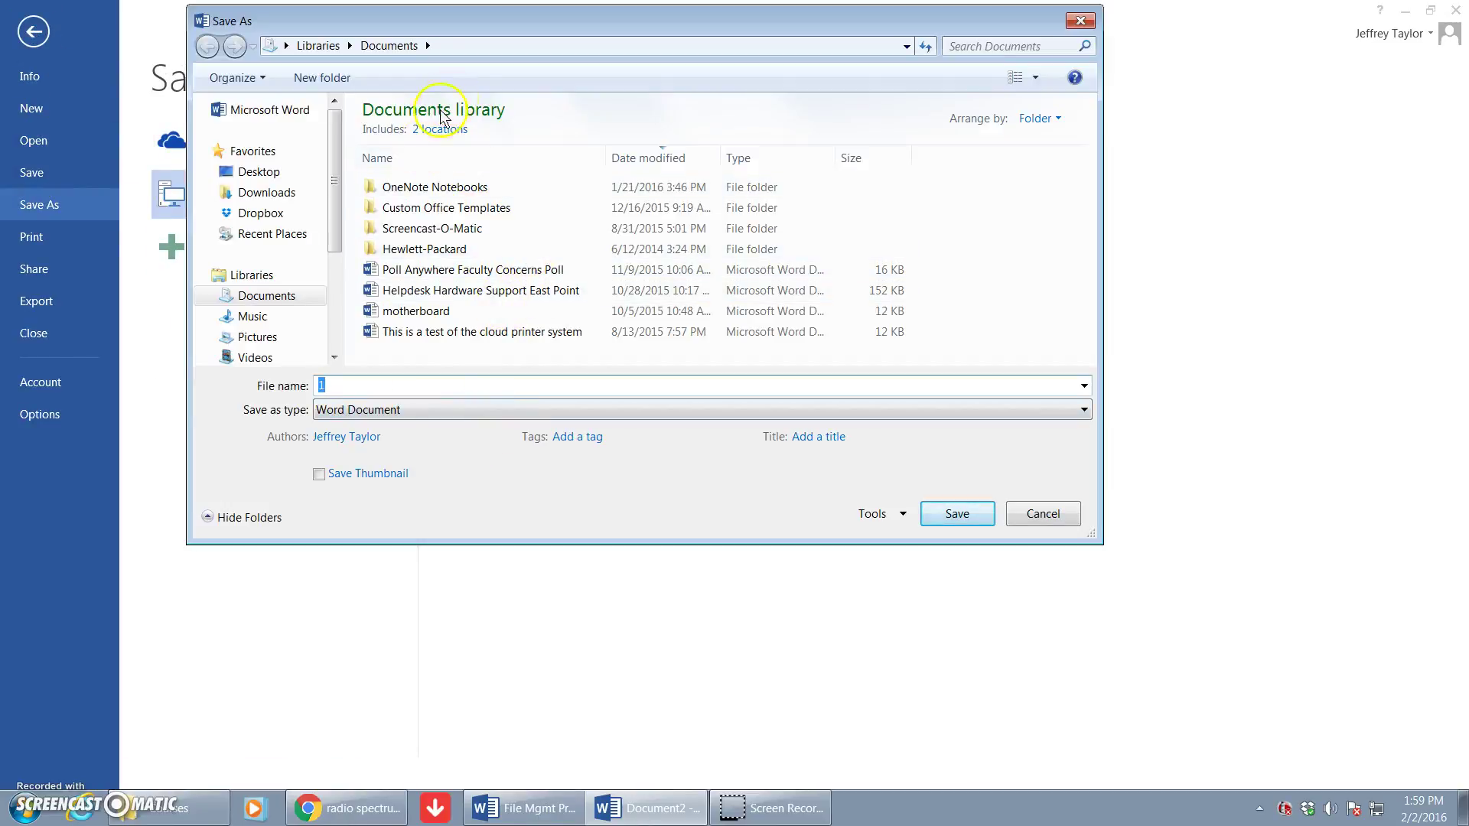
left_click_drag(338, 217, 338, 285)
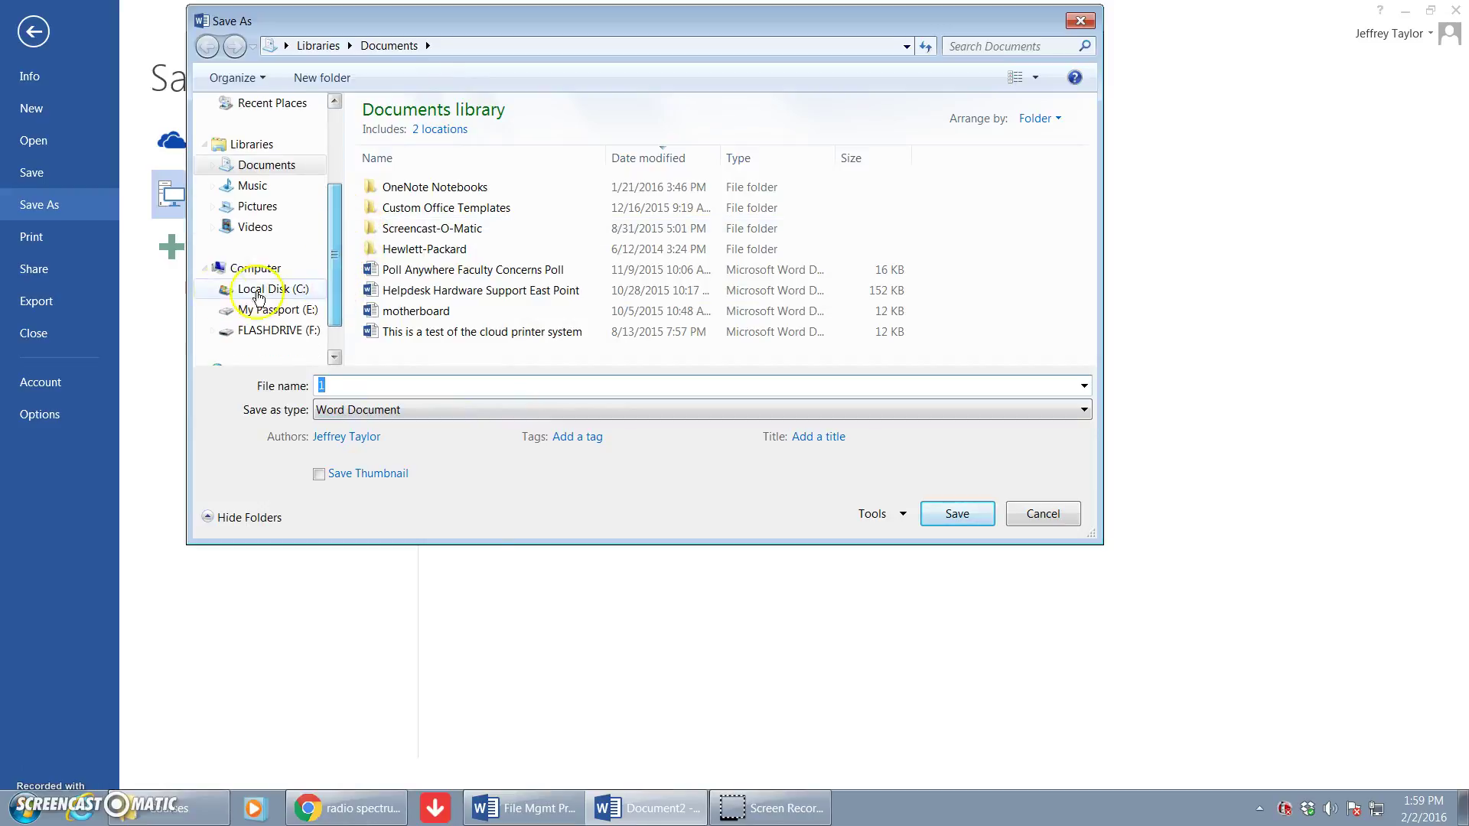
left_click(214, 330)
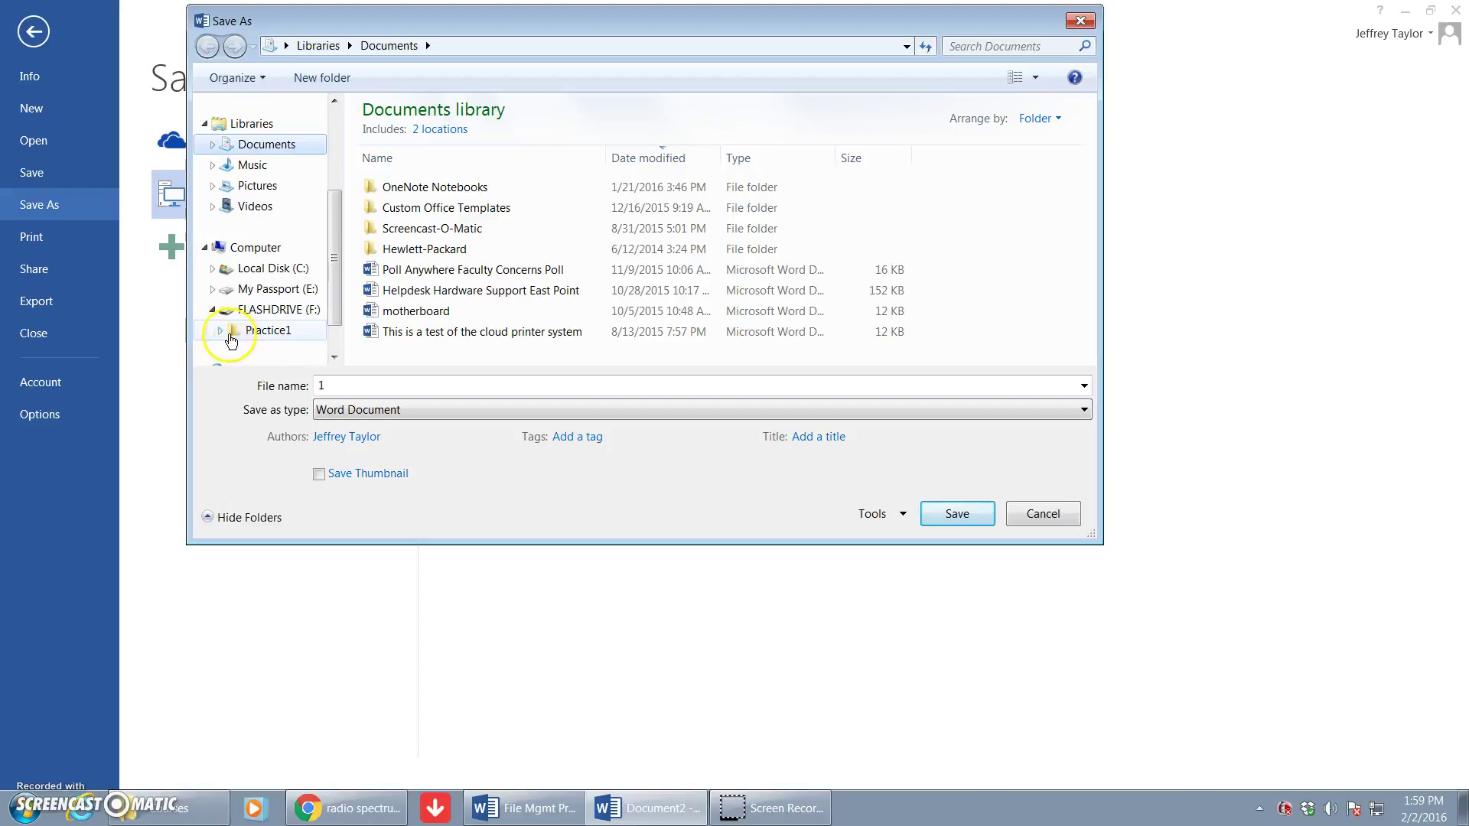
left_click(218, 330)
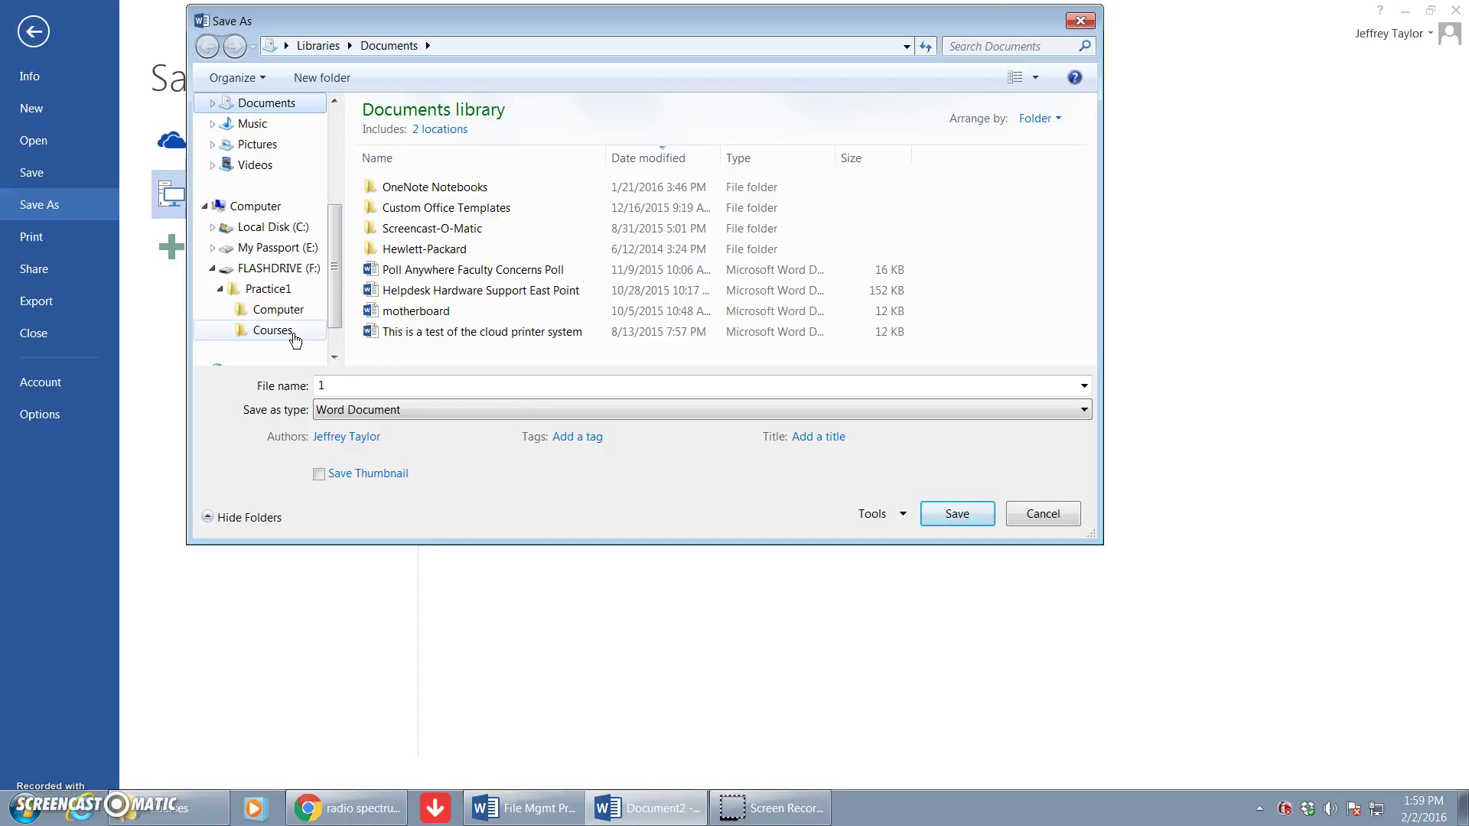
left_click(270, 333)
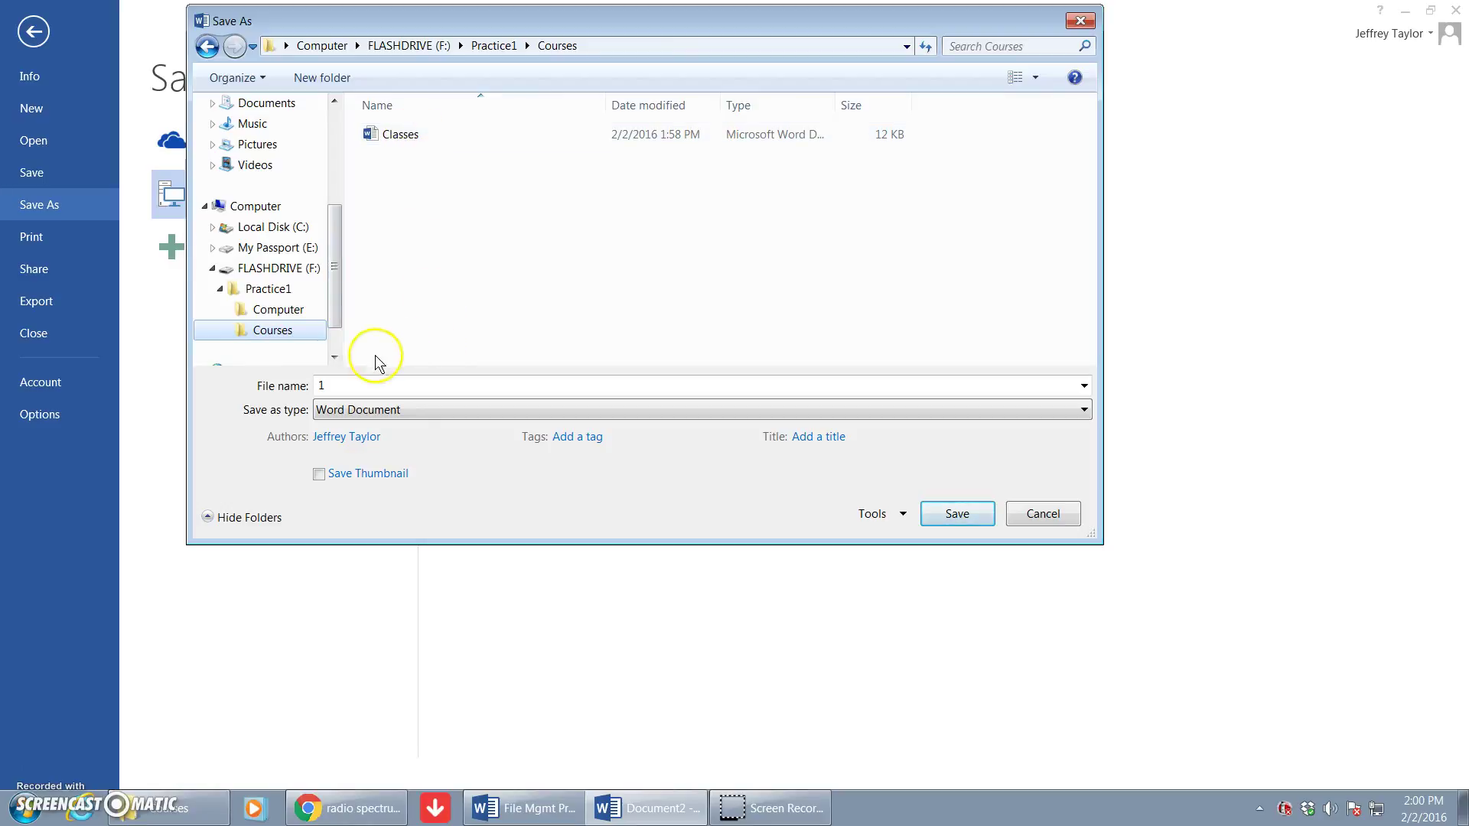
left_click(345, 388)
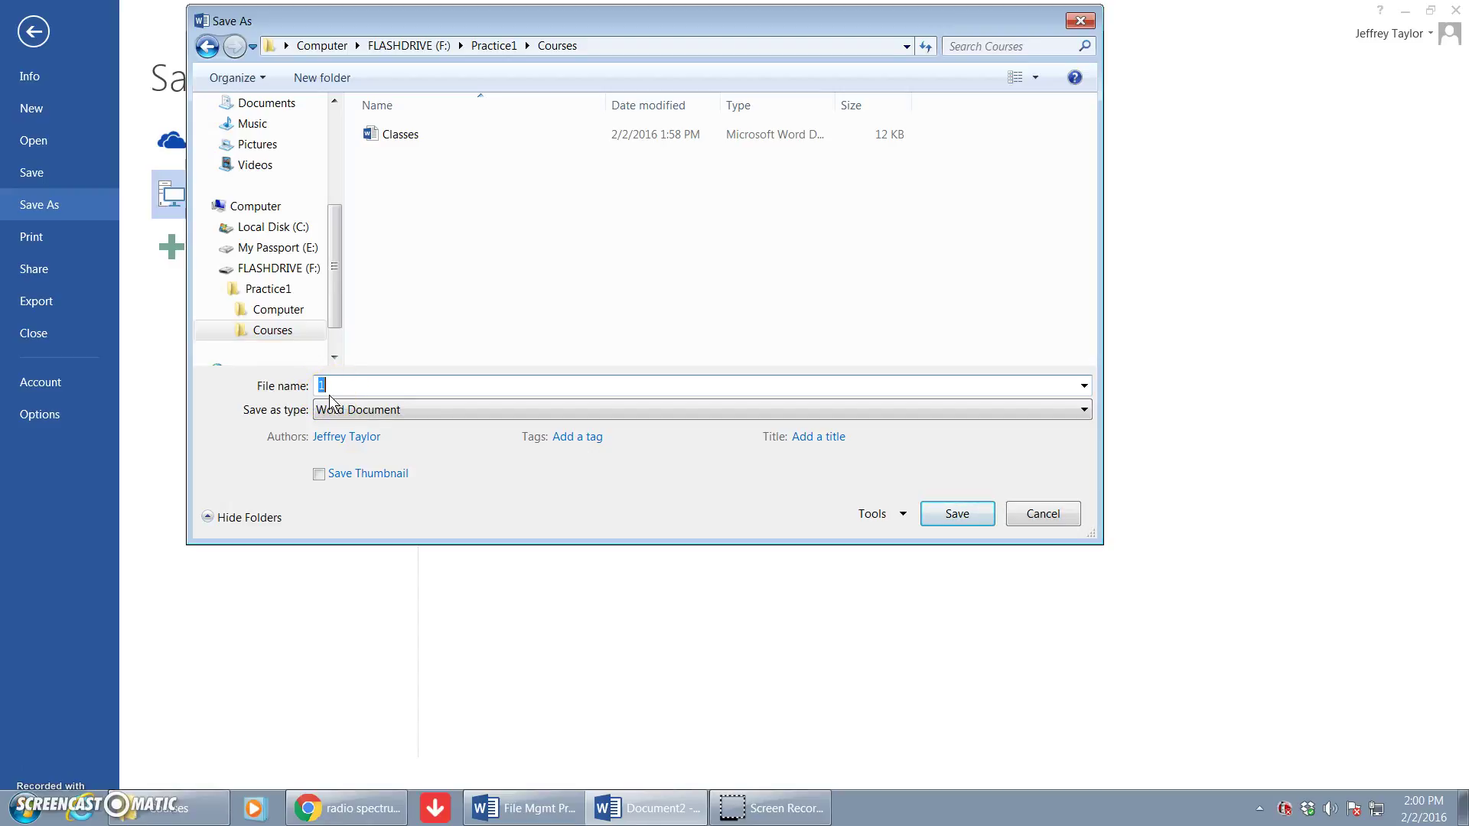
type("Numbers")
left_click(966, 515)
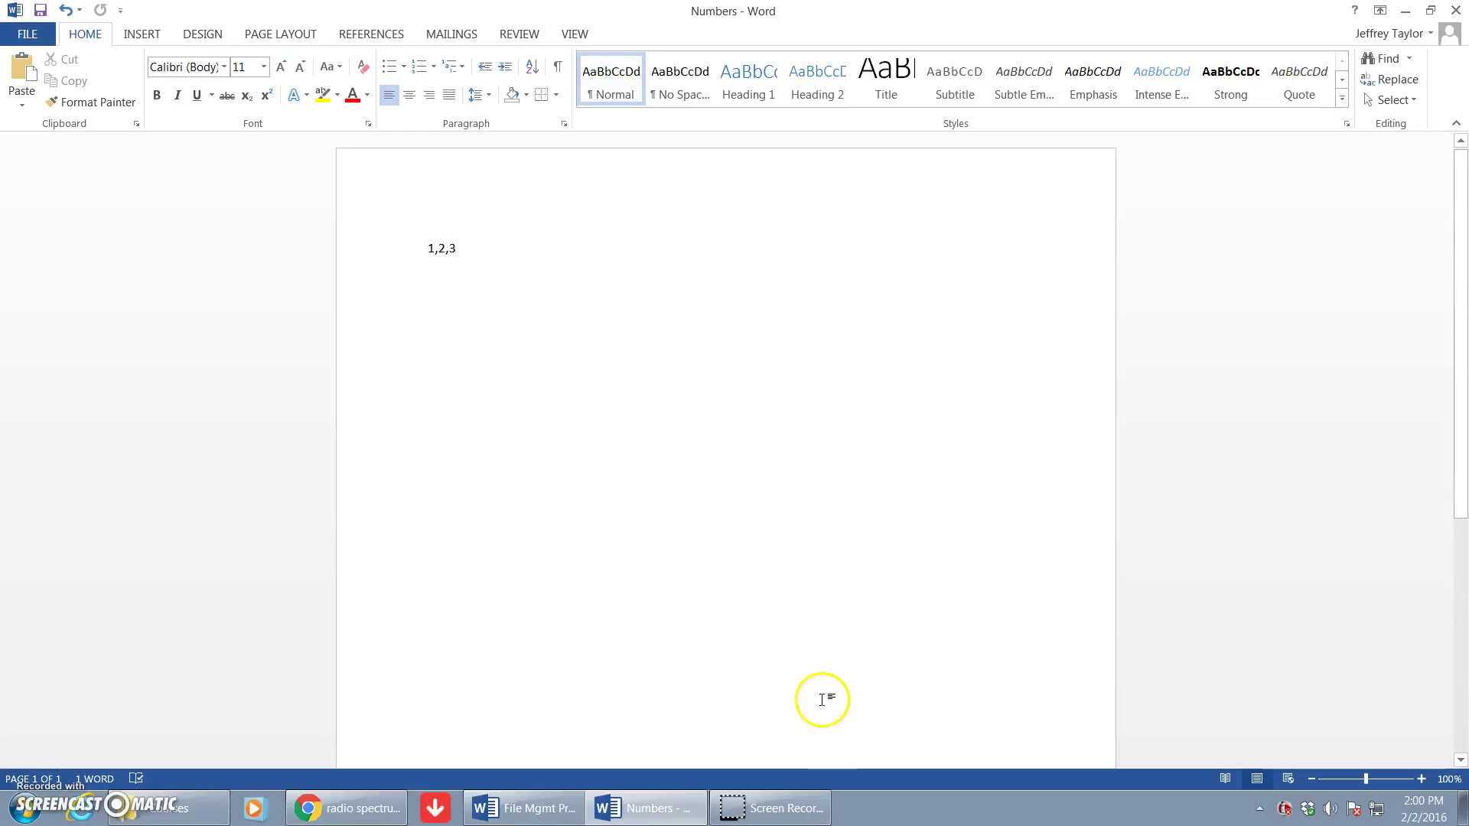
Close the Numbers document and check the contents of the Computer and Courses folders under Practice1.
left_click(1455, 10)
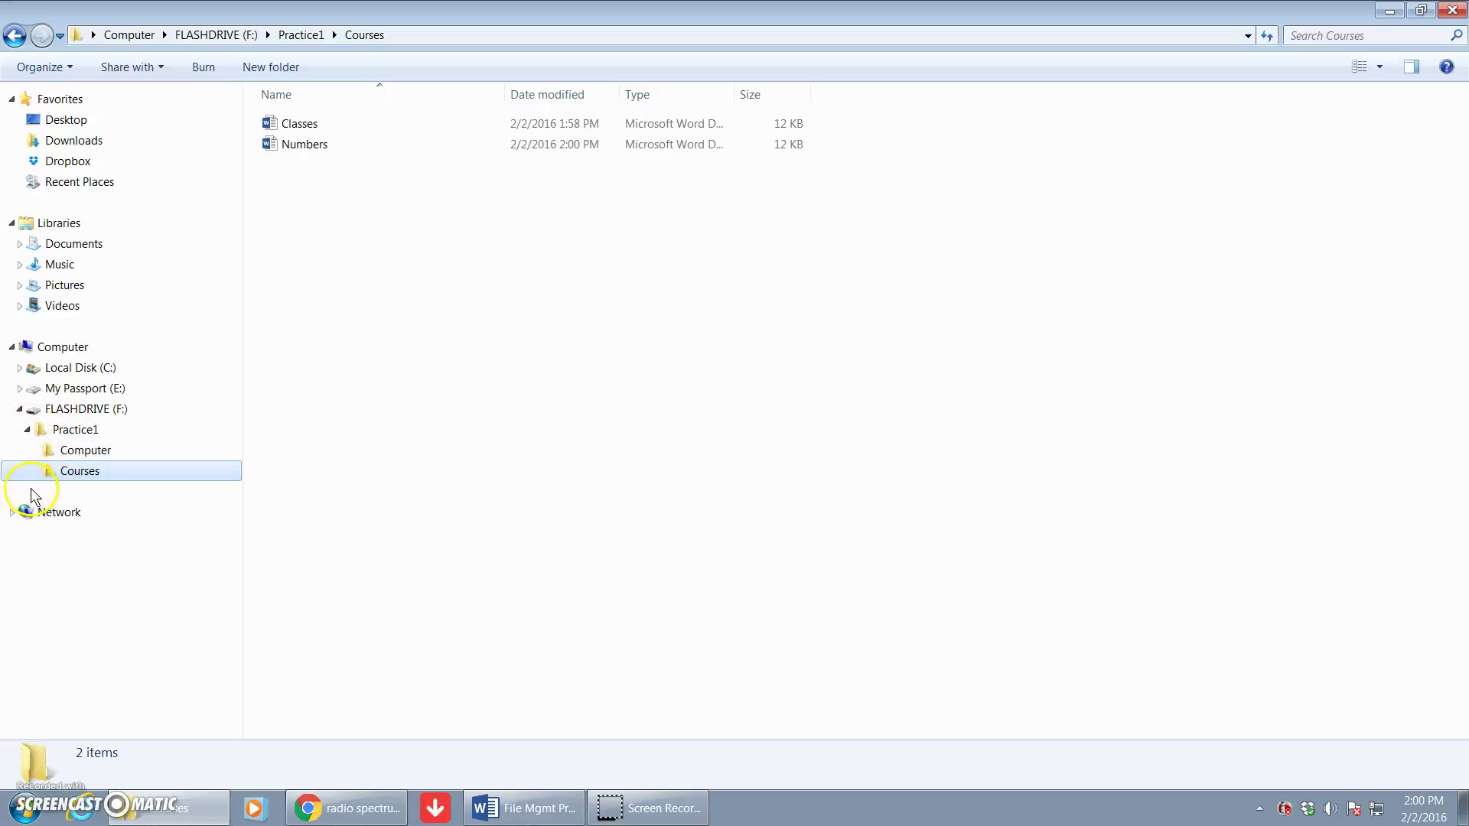
left_click(67, 454)
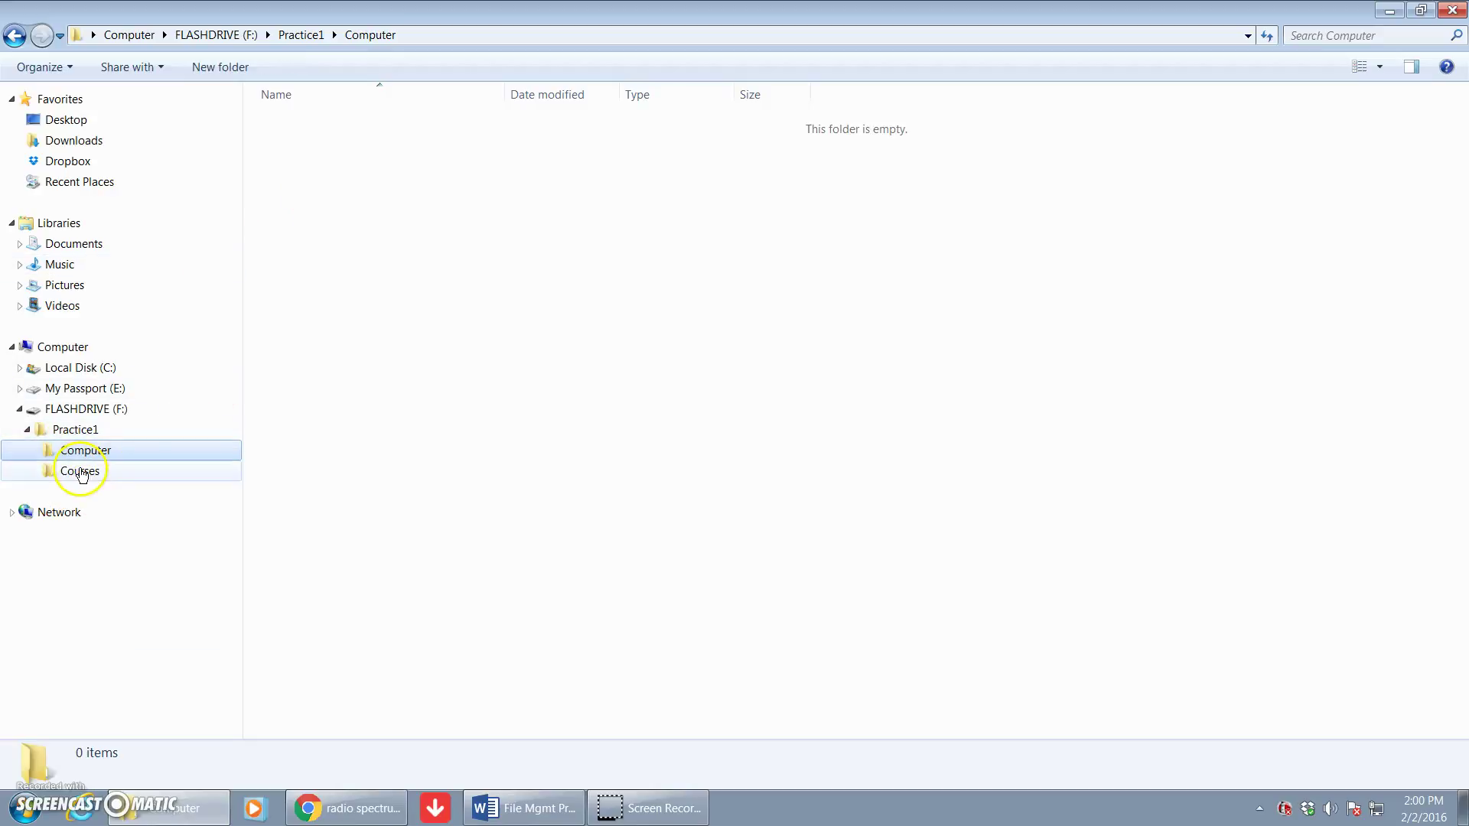
left_click(80, 472)
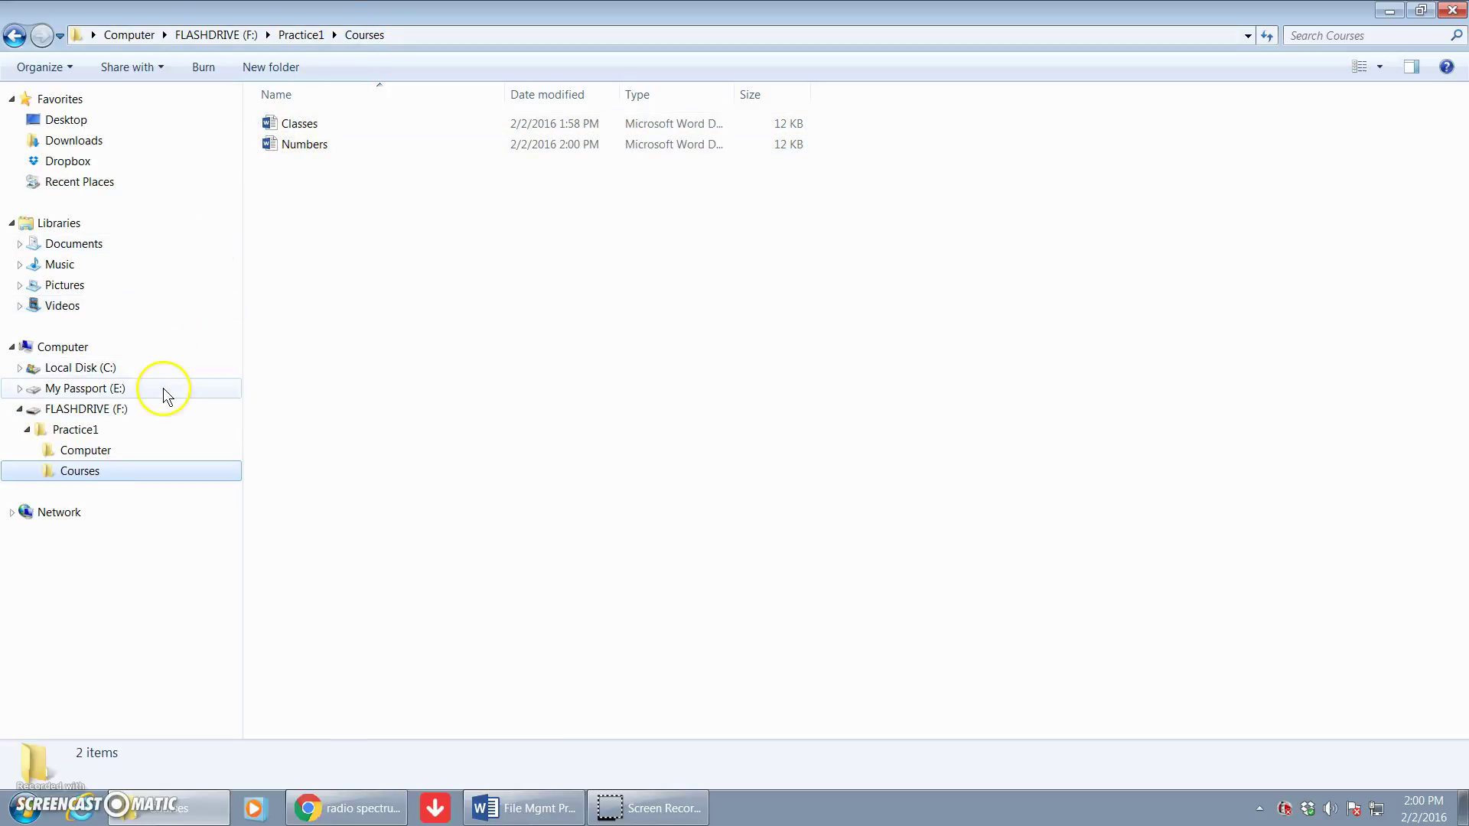
left_click(85, 453)
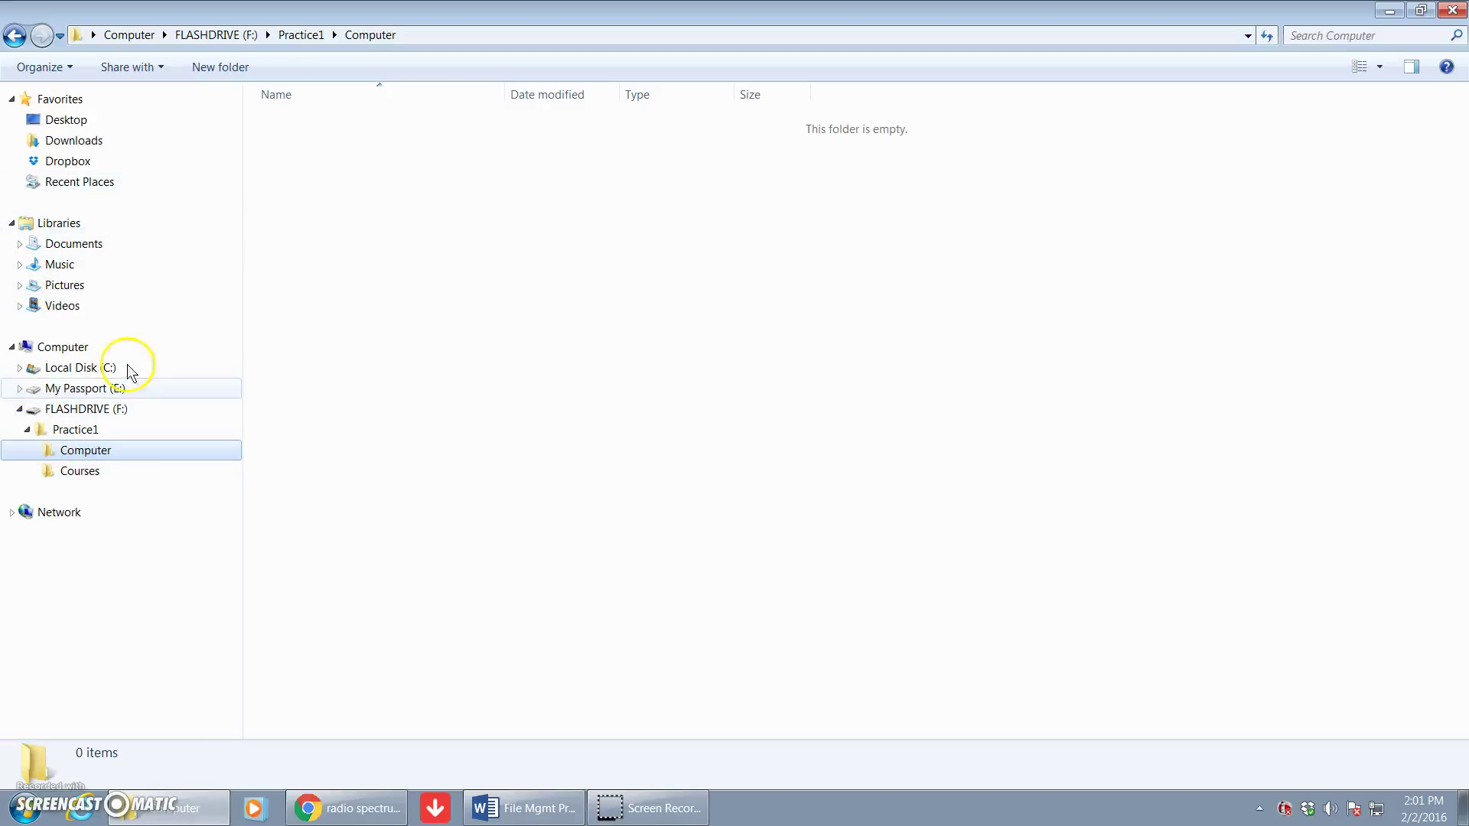
Copy the Classes file from the Courses folder into the Computer folder inside Practice1.
left_click(62, 476)
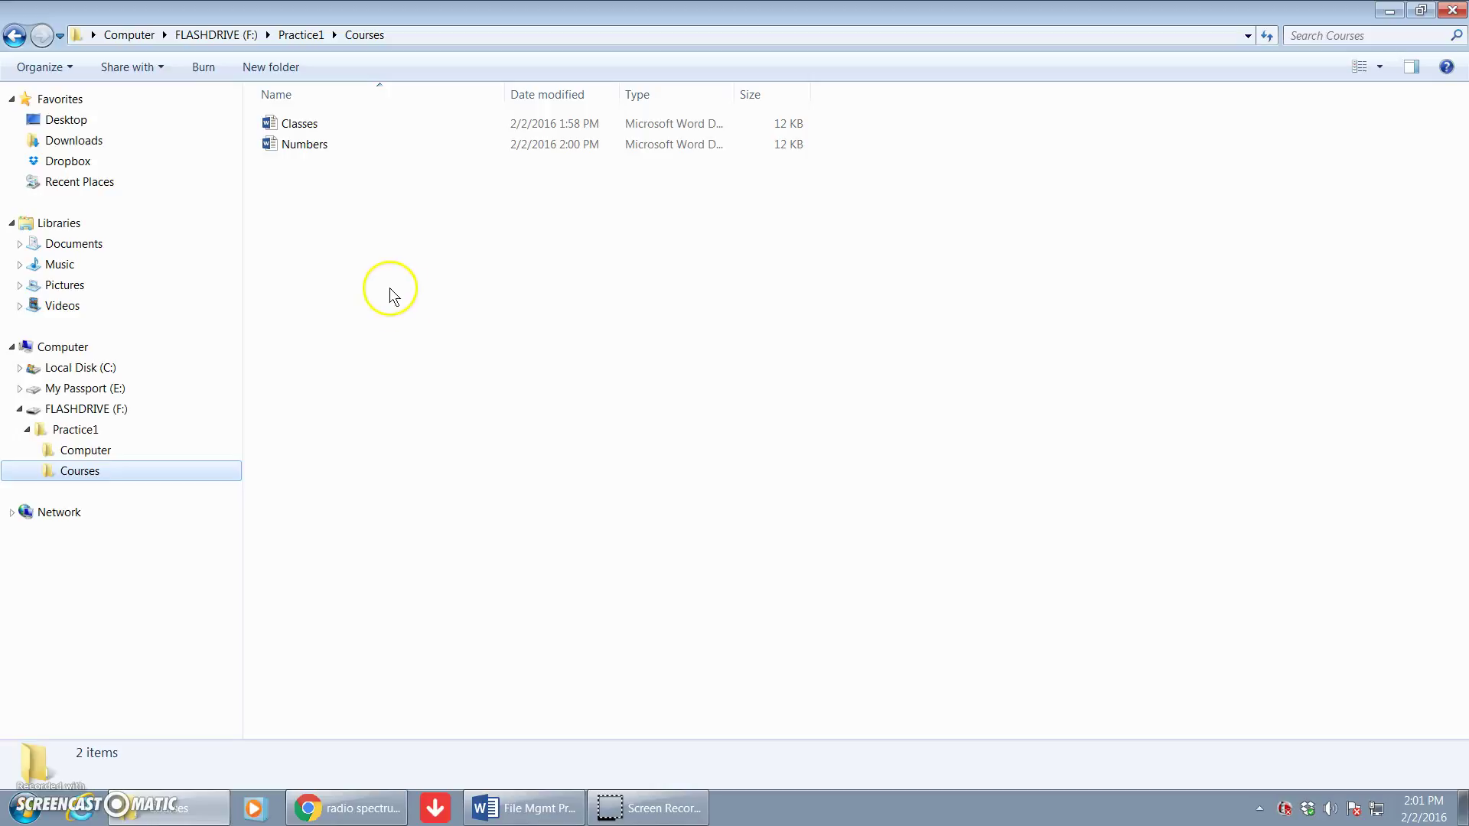
right_click(309, 126)
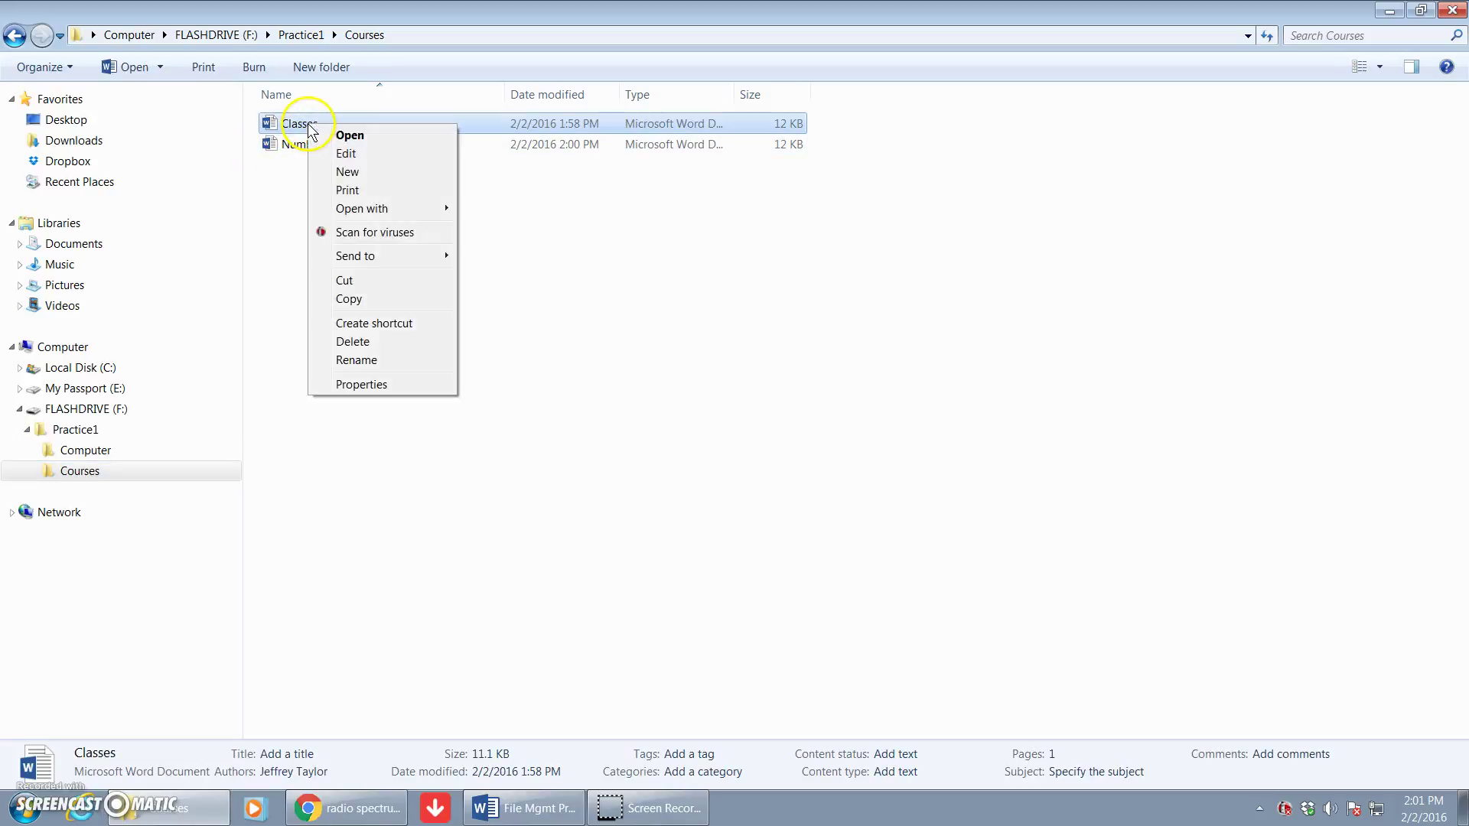
left_click(349, 297)
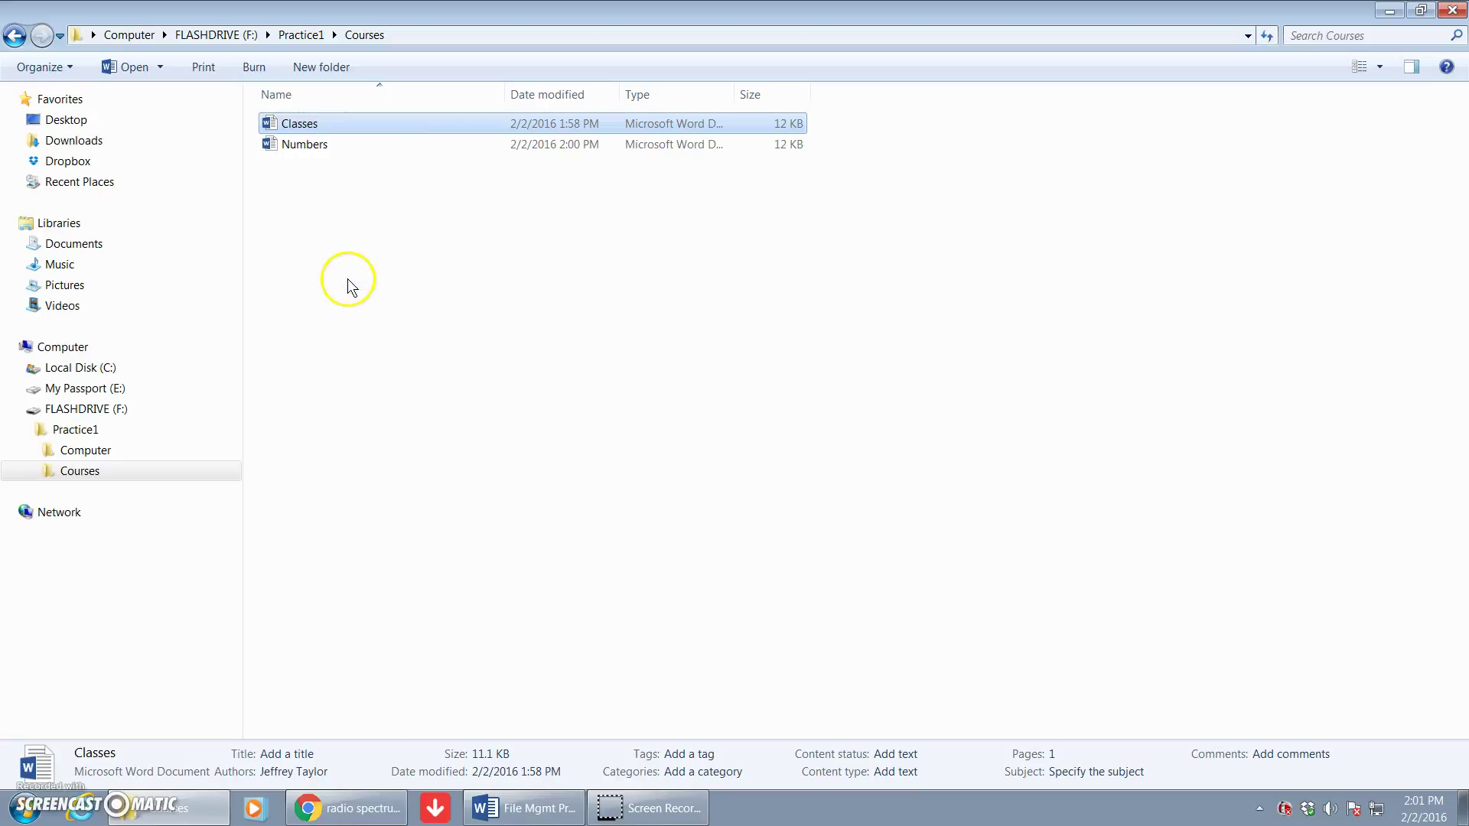
left_click(83, 456)
right_click(371, 157)
left_click(419, 272)
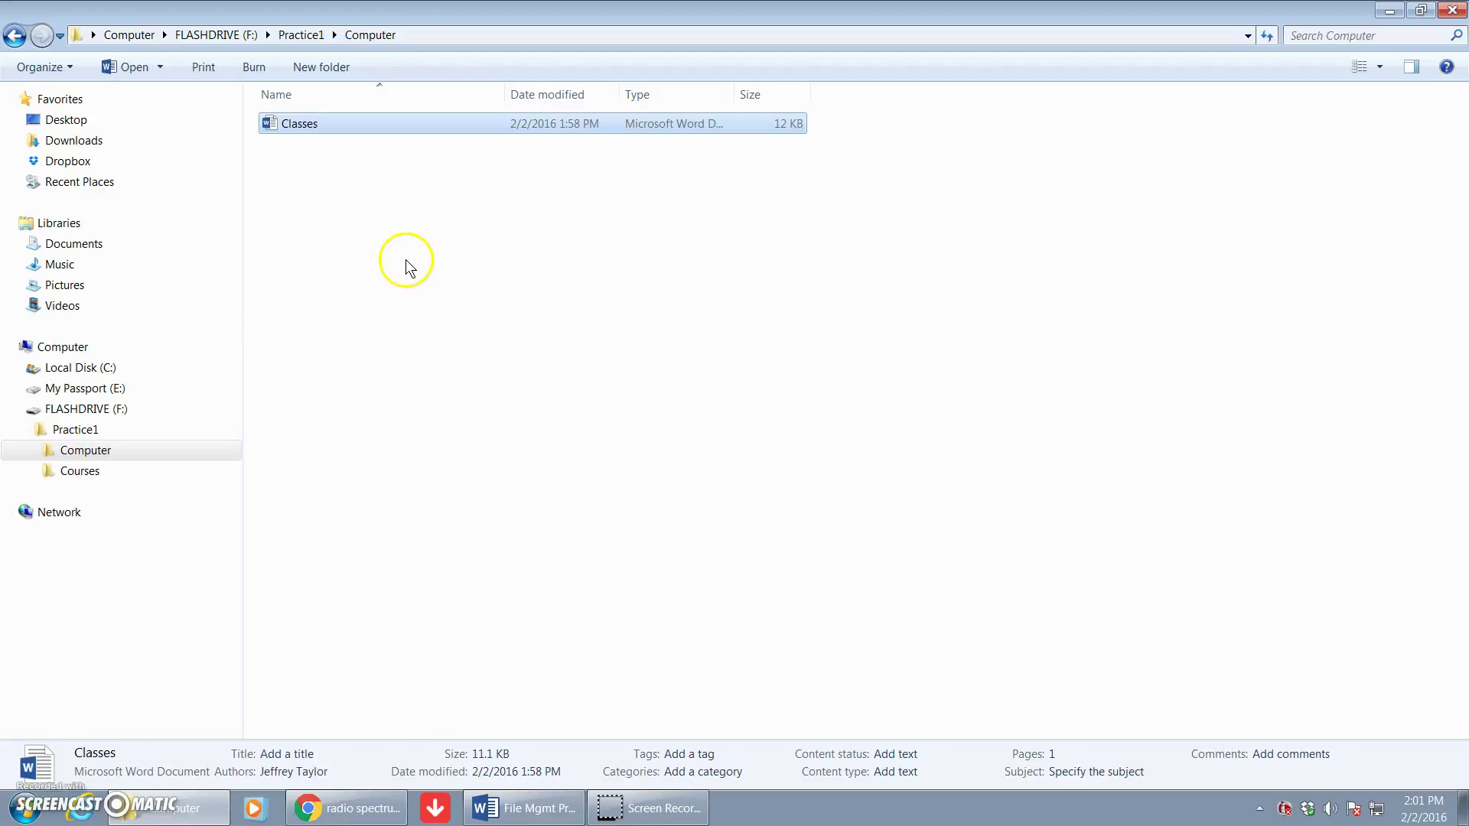
Copy the Numbers file from the Courses folder into the Computer folder inside Practice1.
left_click(136, 474)
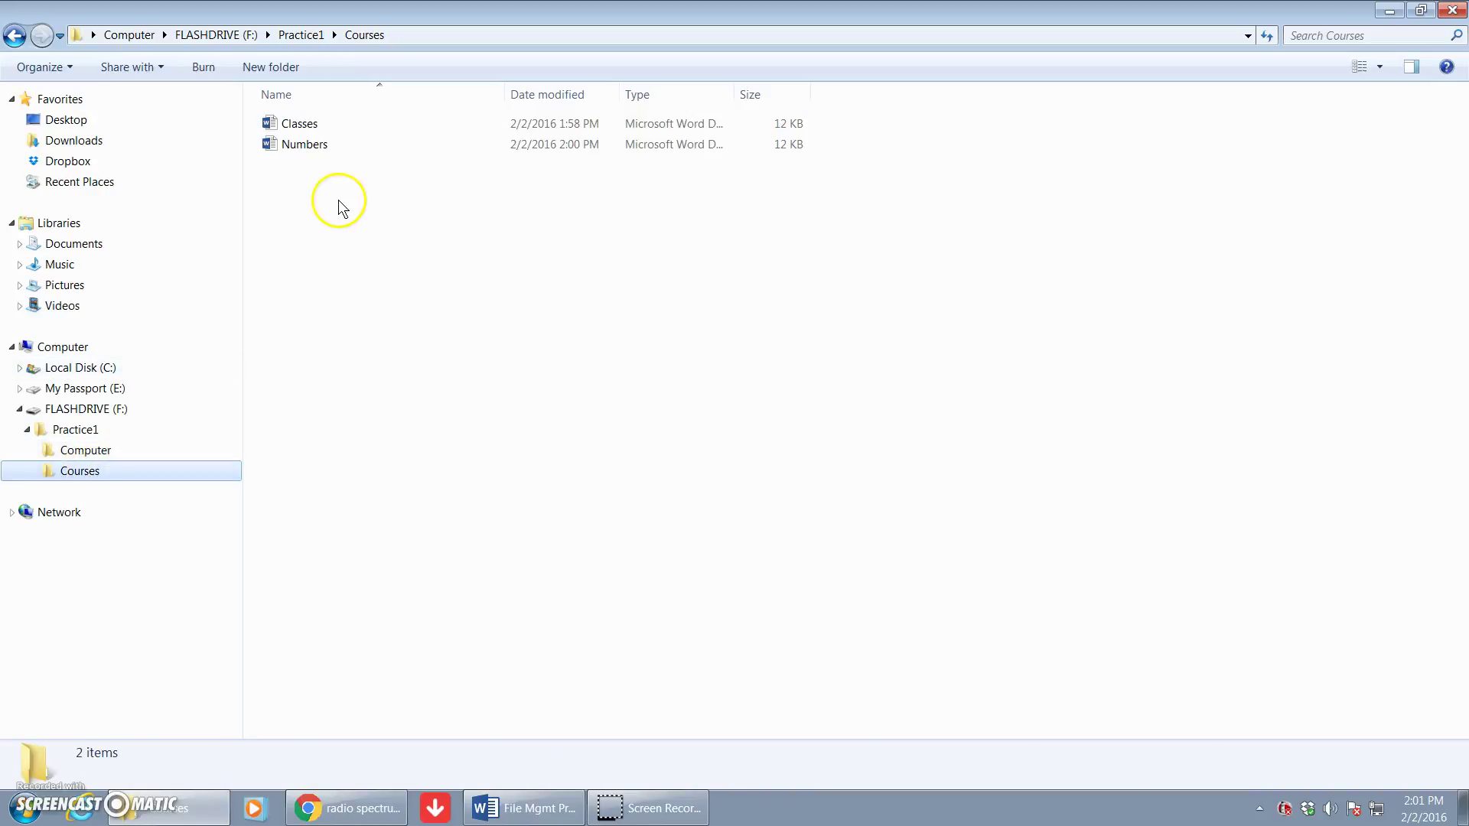
right_click(321, 153)
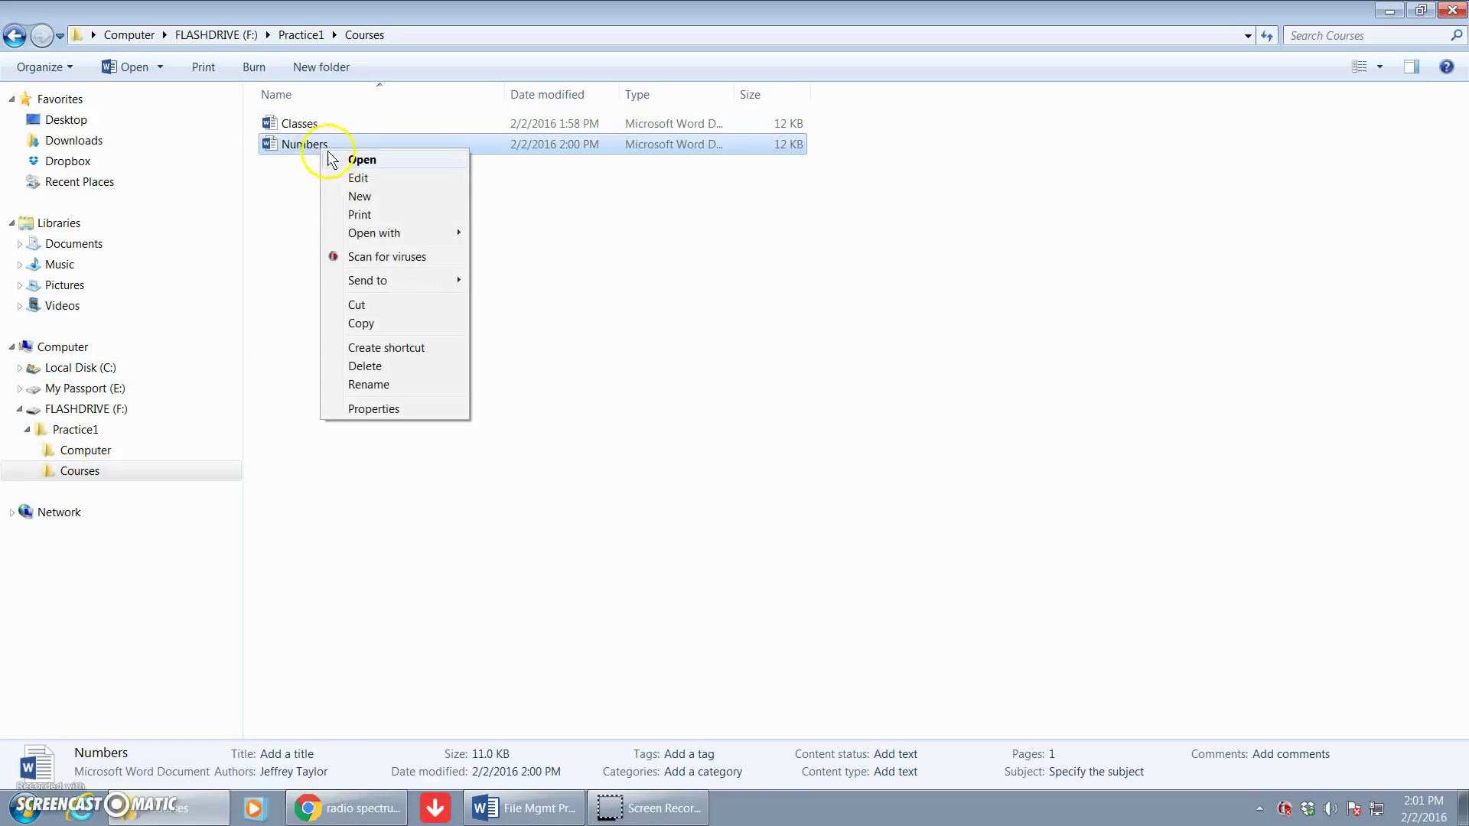
left_click(364, 324)
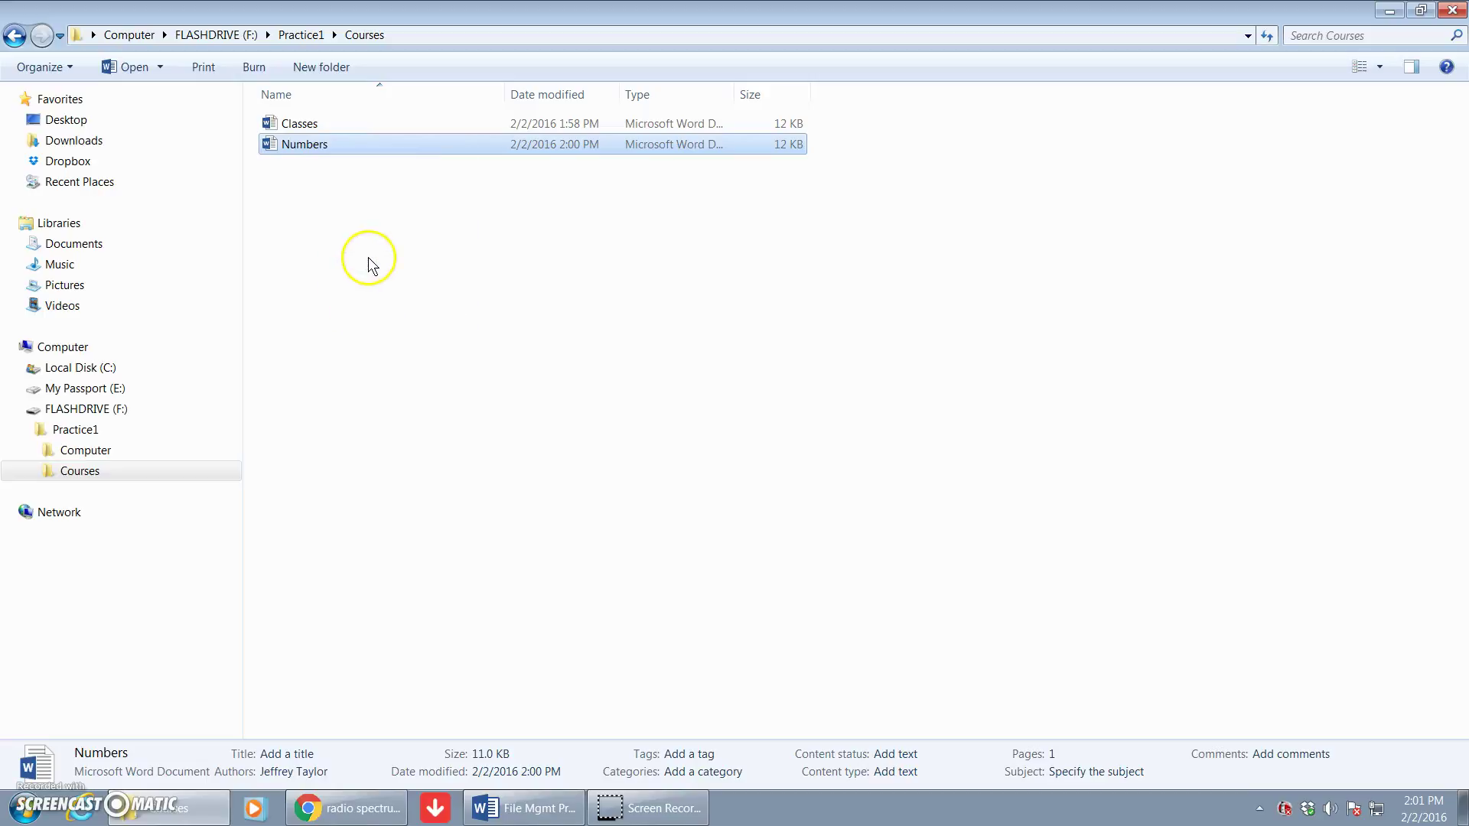
left_click(114, 450)
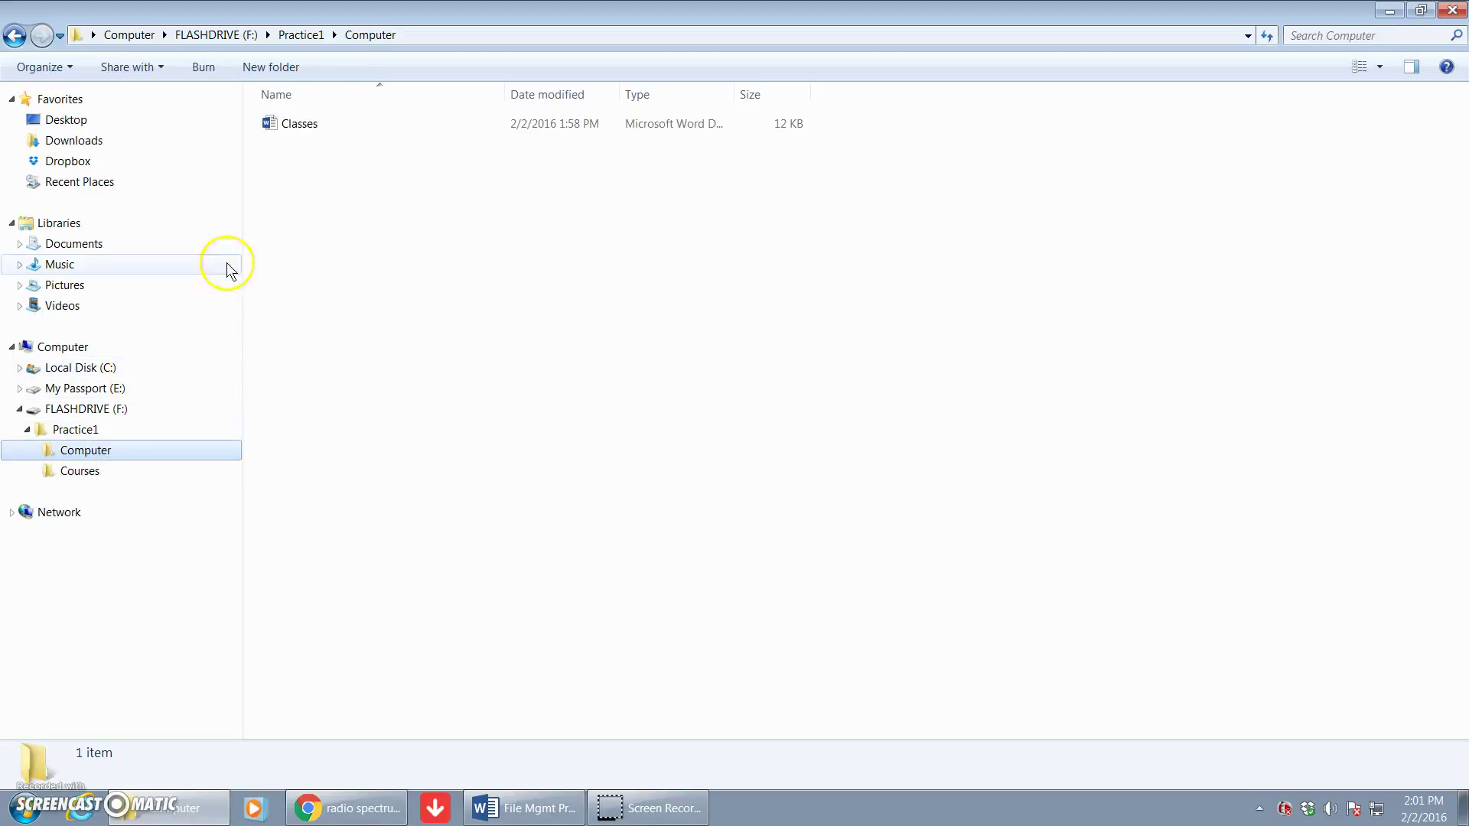
right_click(315, 186)
left_click(345, 304)
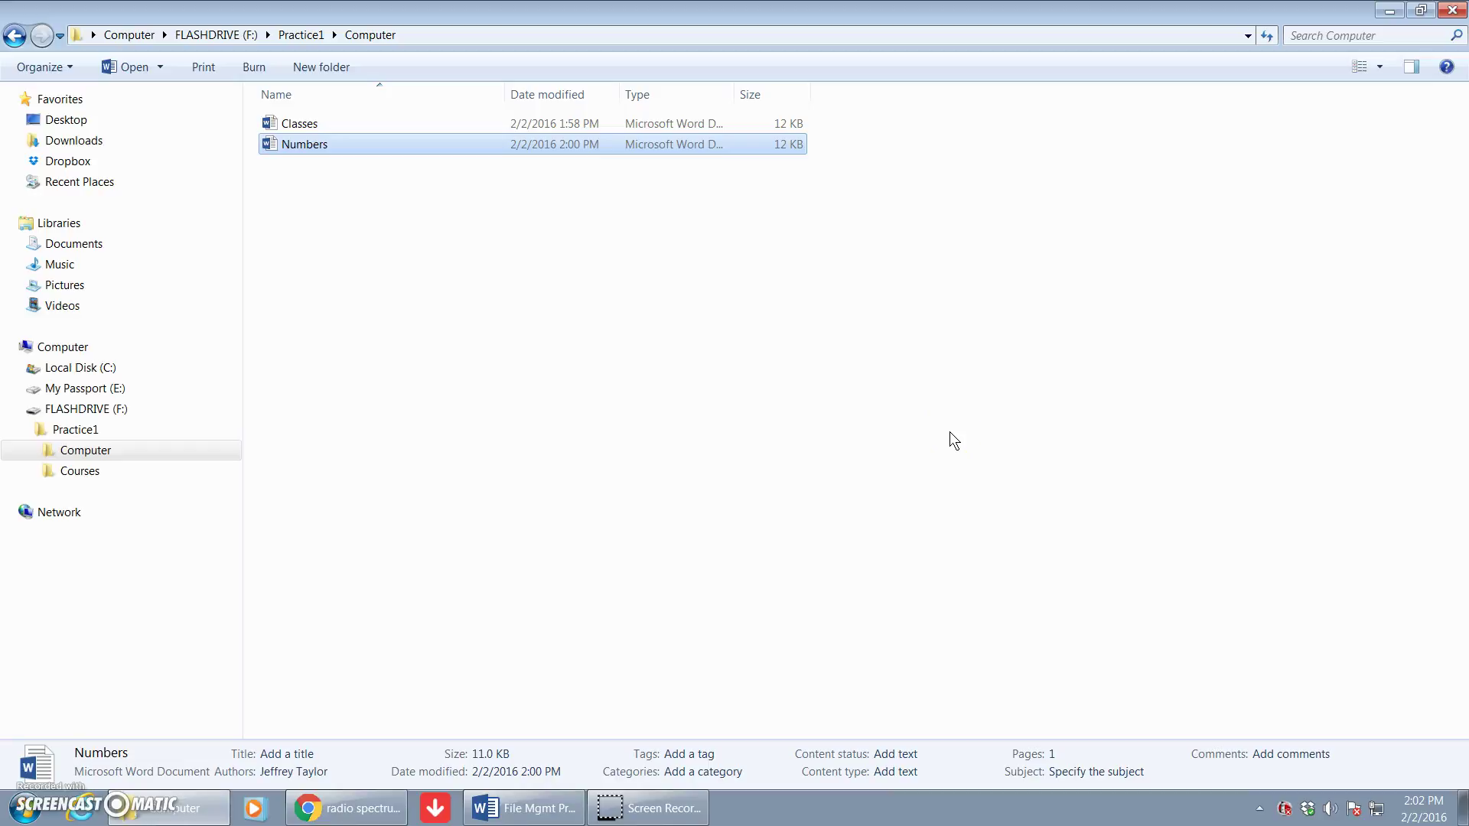
Create a new folder named Semester inside Practice1 on FLASHDRIVE (F:).
left_click(75, 430)
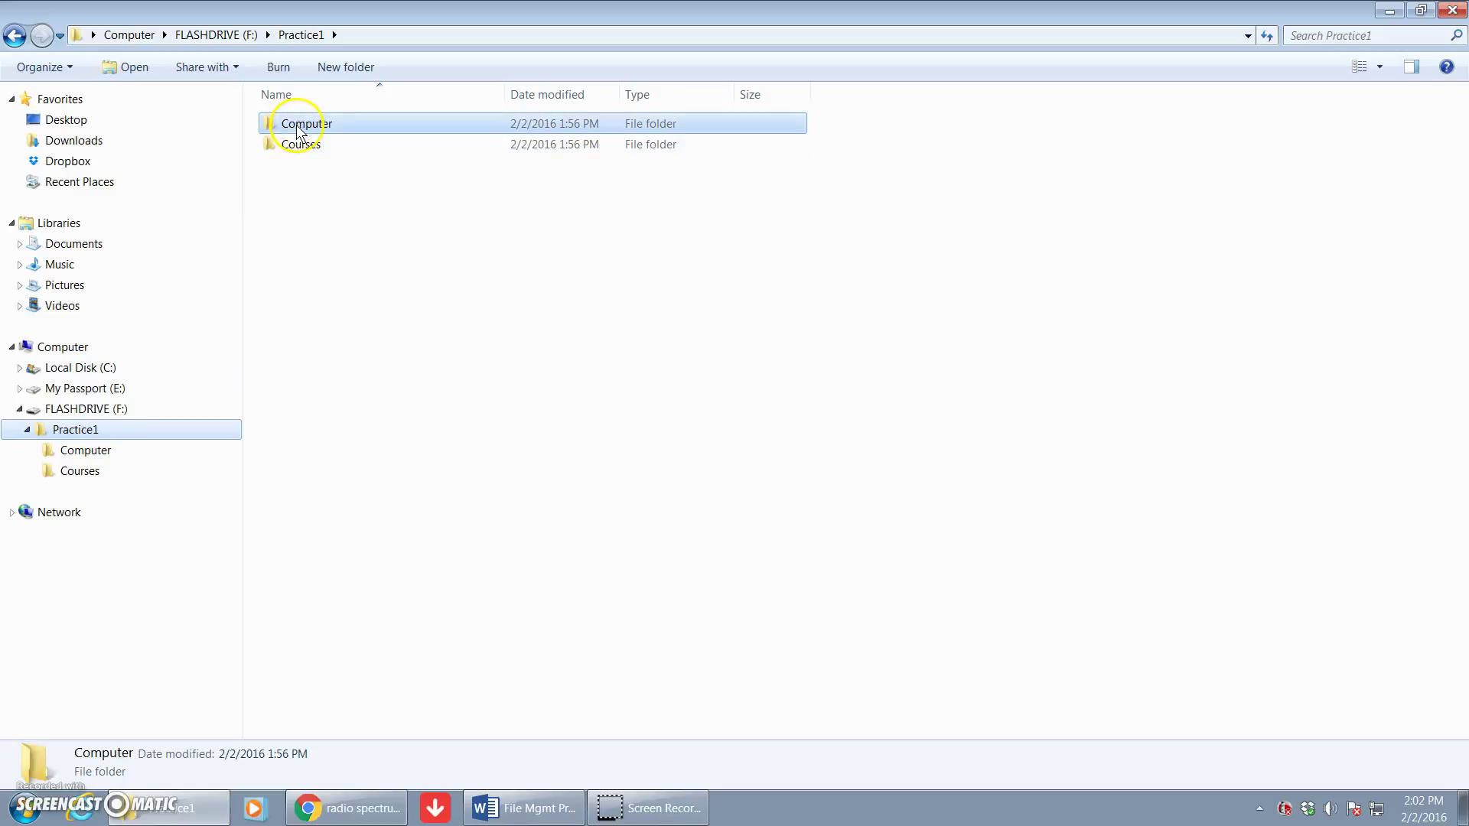
left_click(349, 67)
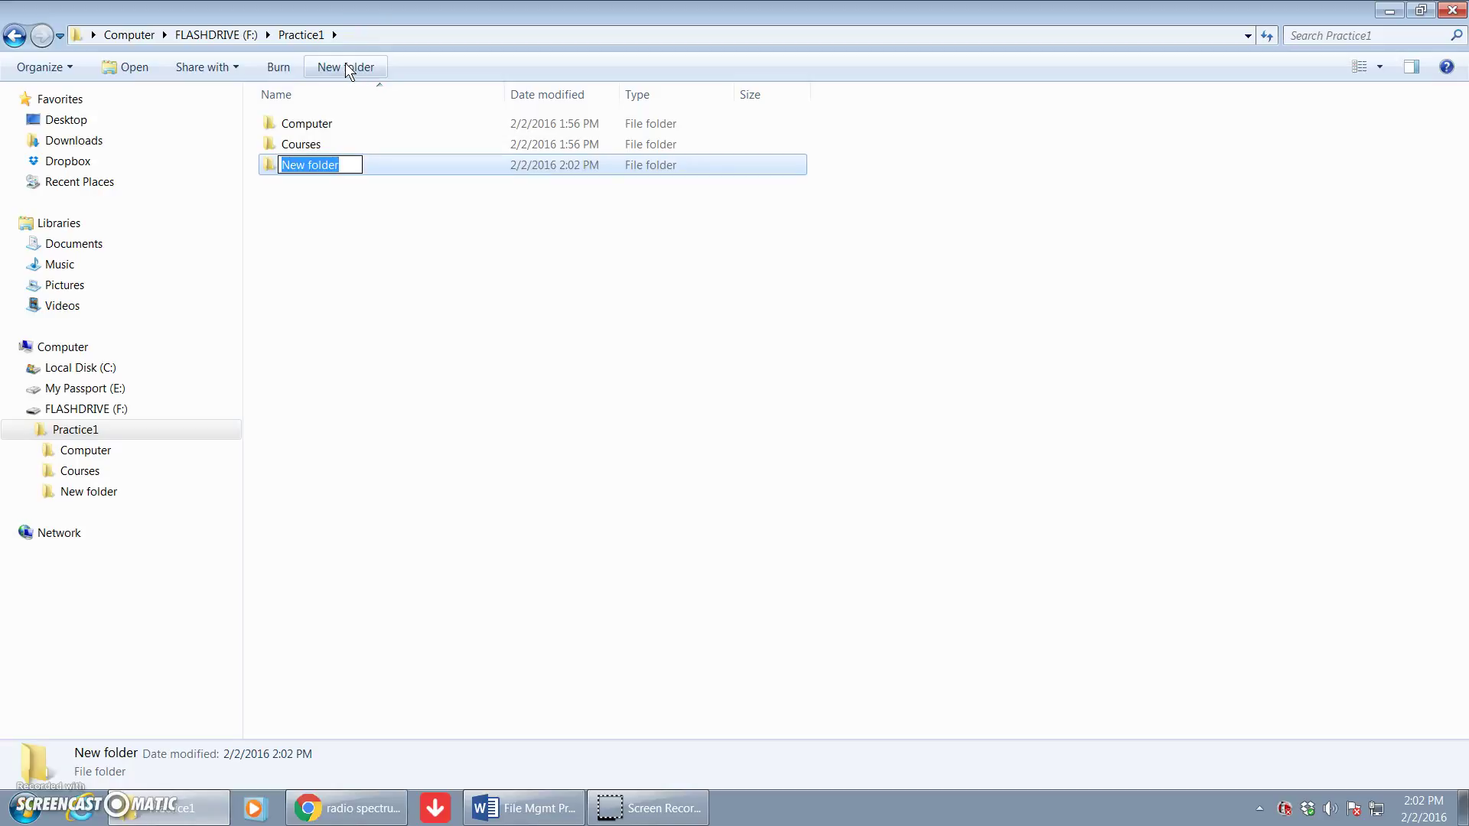
type("S")
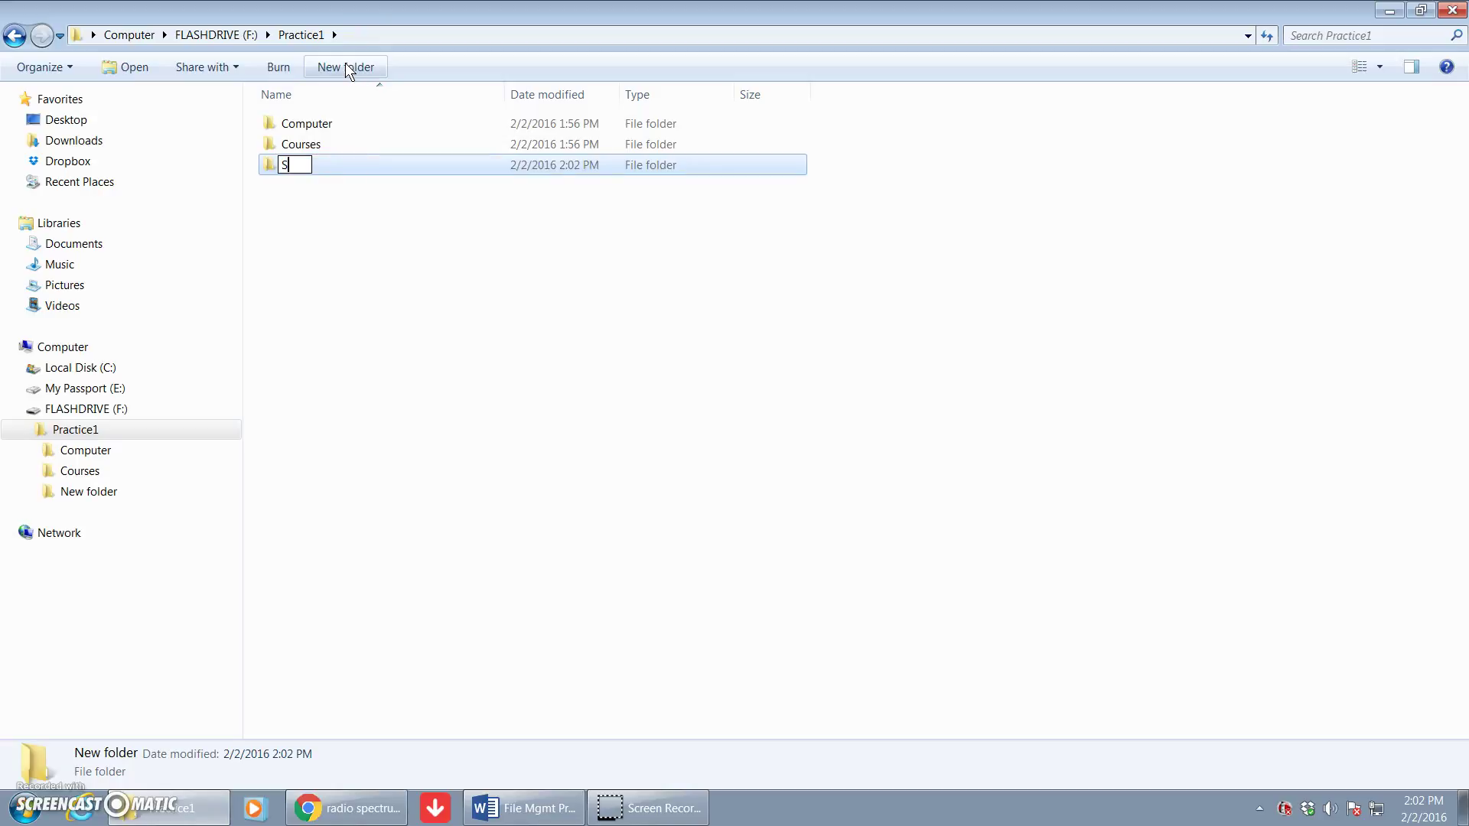
type("emester")
left_click(318, 217)
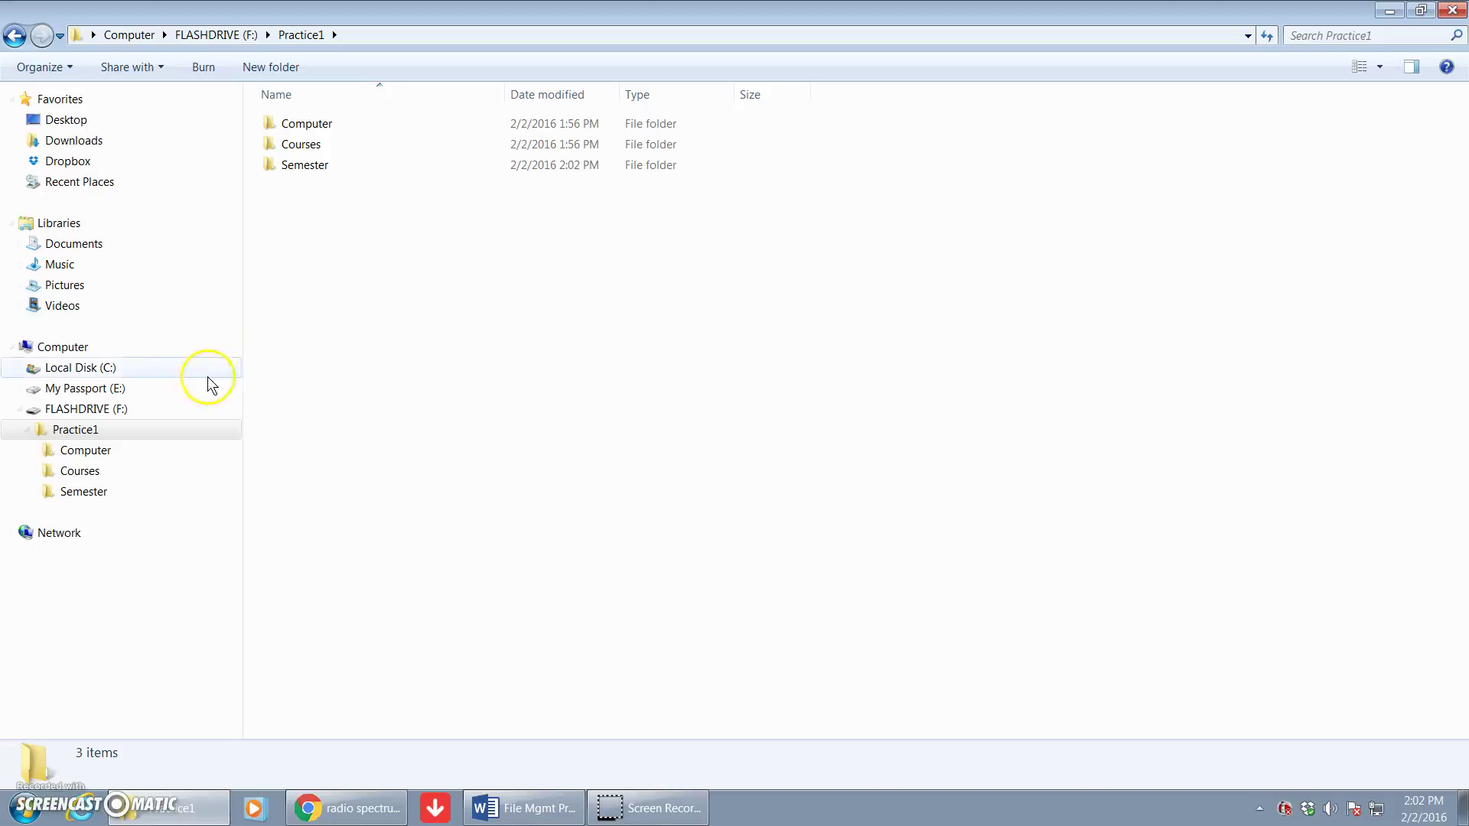
Permanently delete the Numbers file from the Courses folder inside Practice1.
left_click(77, 480)
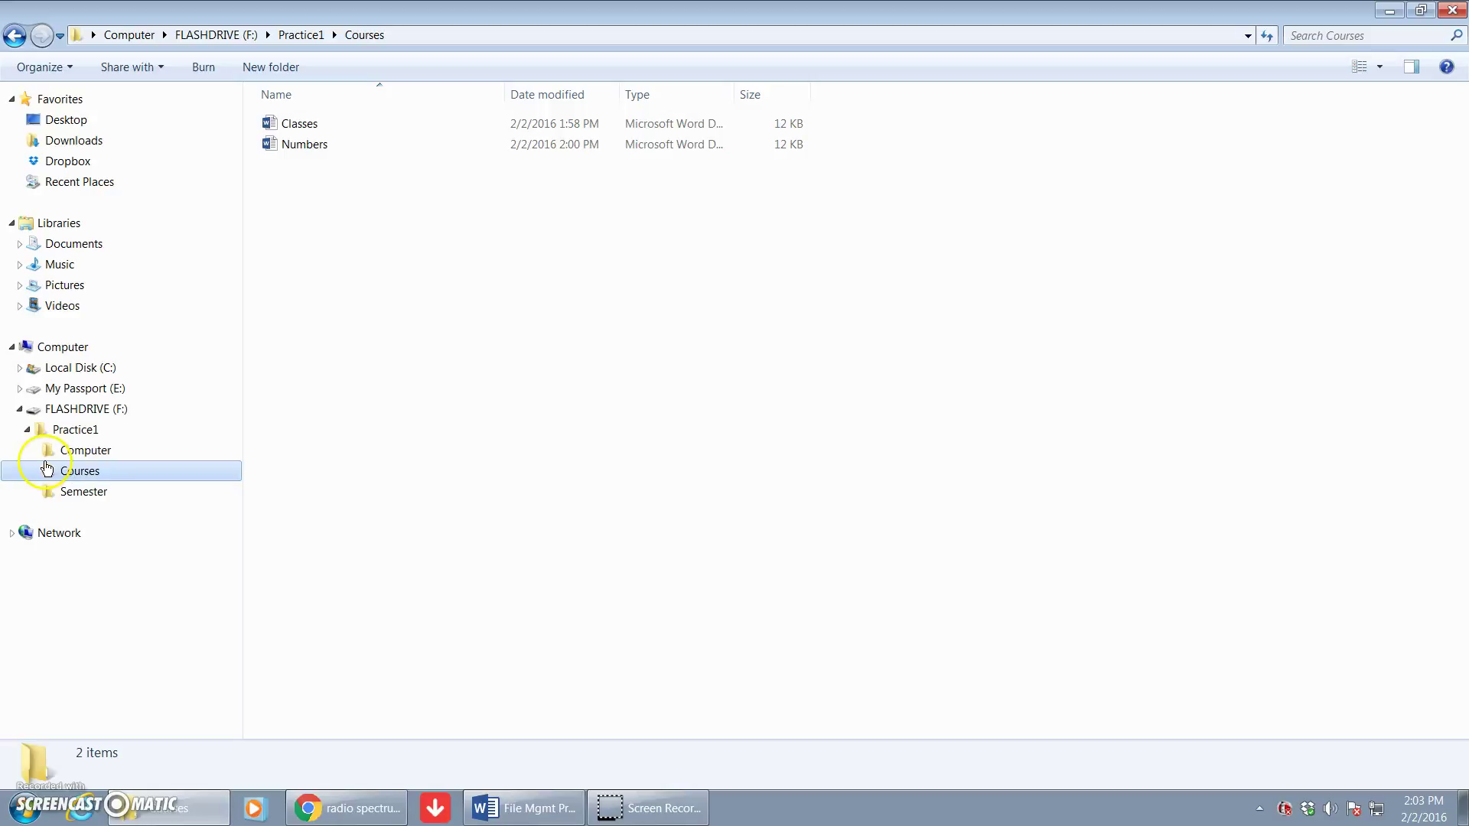
right_click(322, 144)
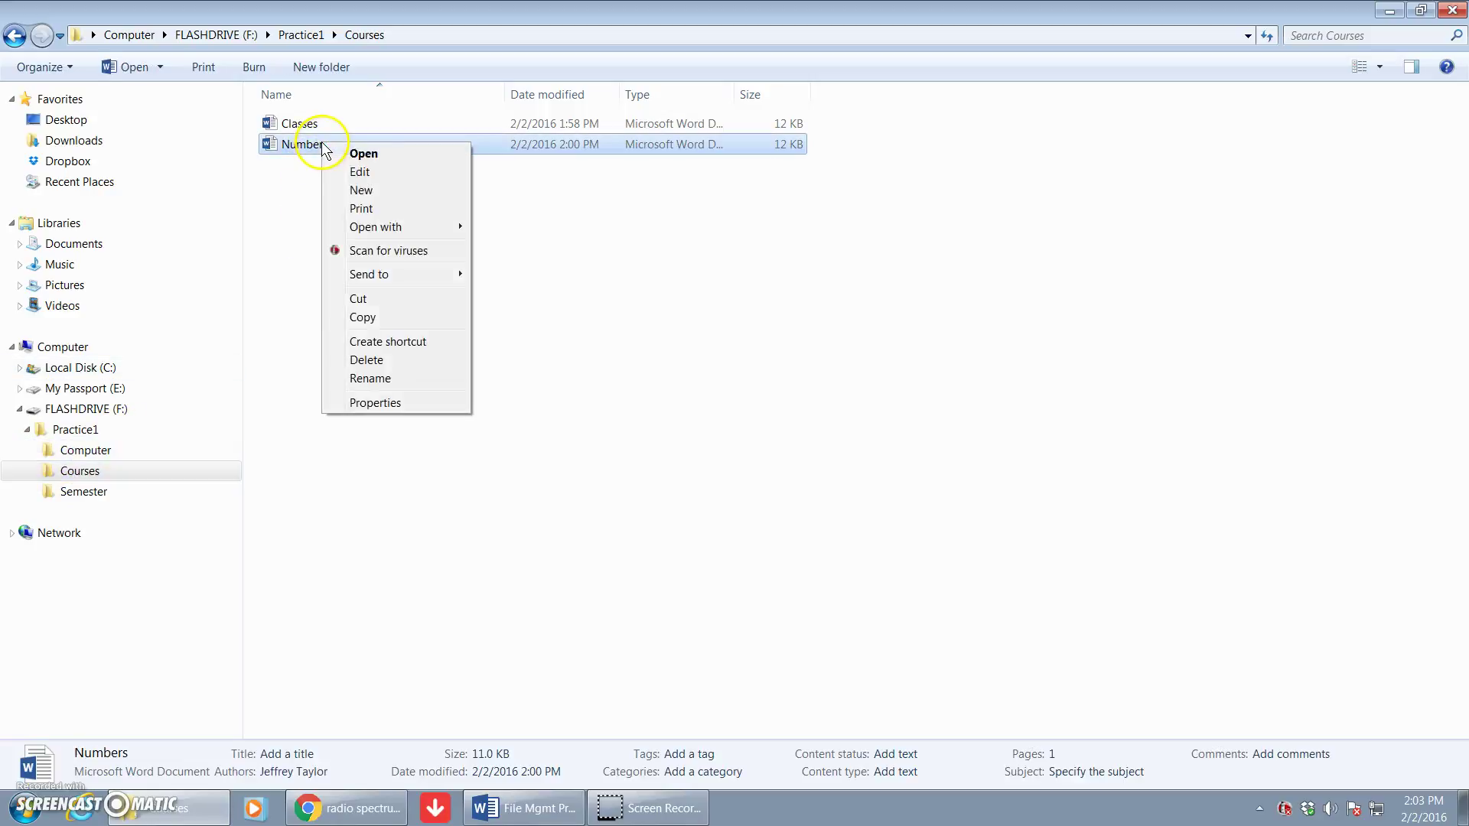
left_click(381, 362)
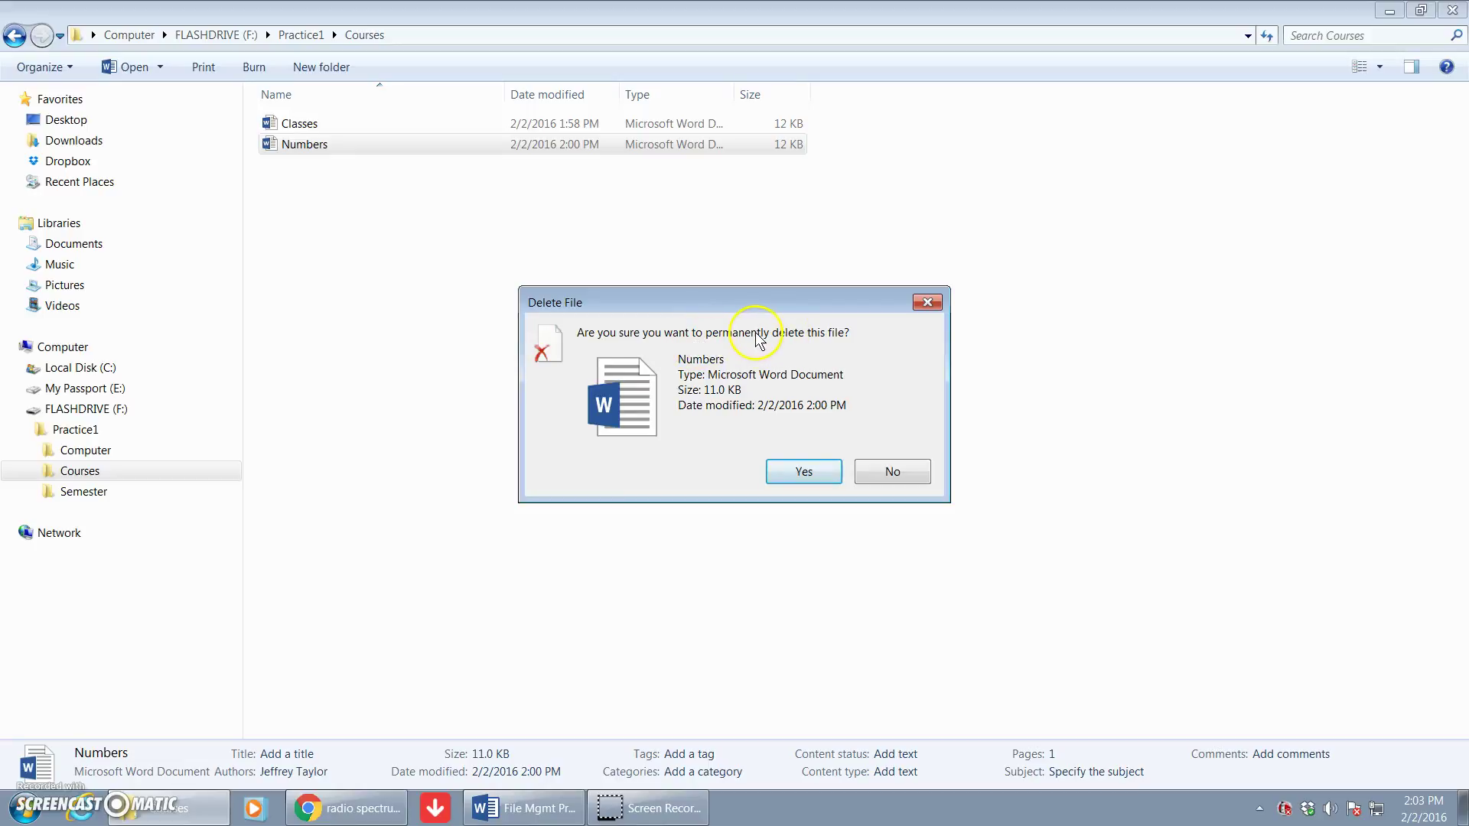
left_click(830, 478)
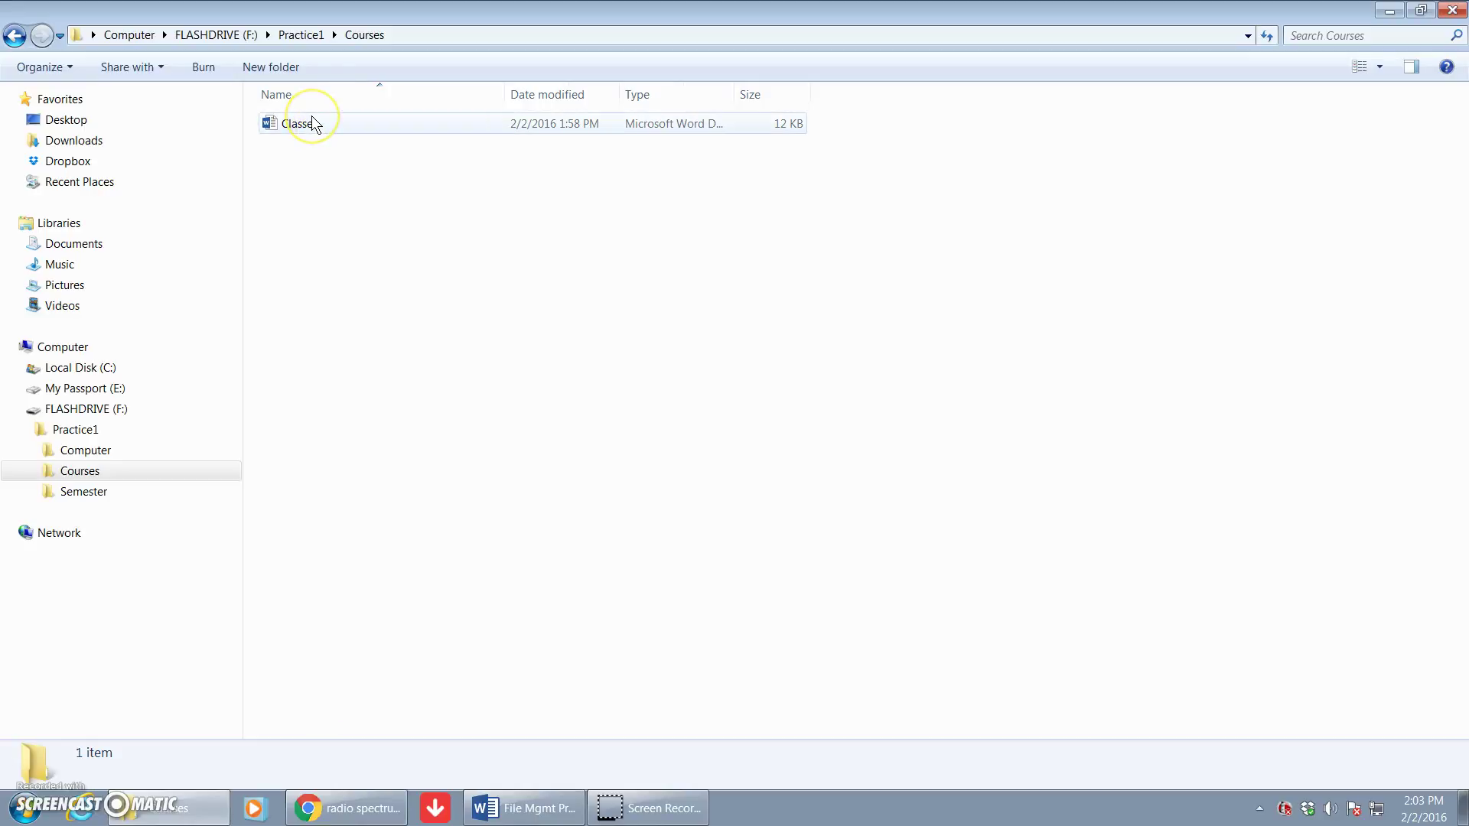
left_click(418, 307)
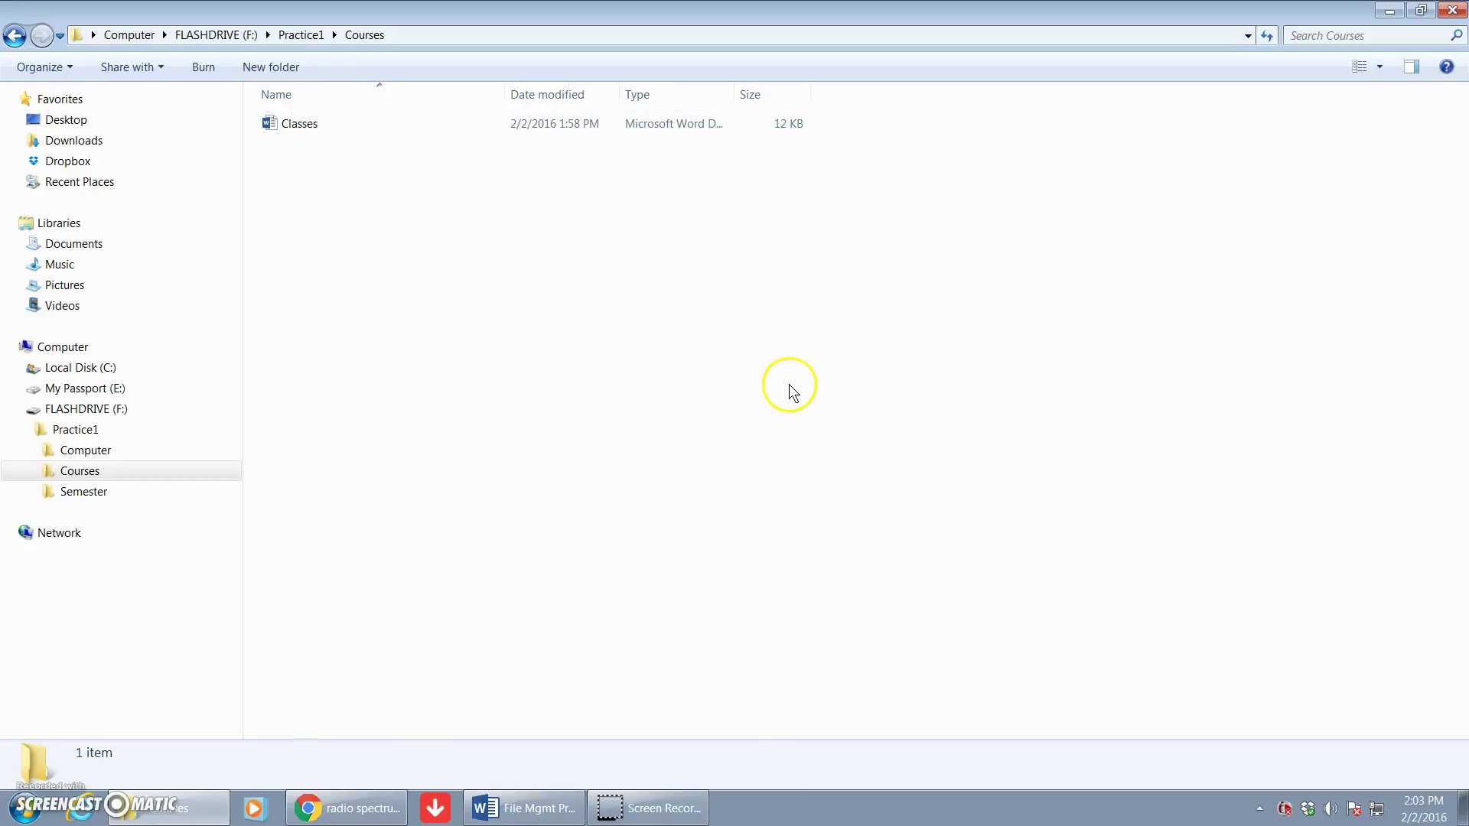
left_click(780, 360)
left_click(704, 442)
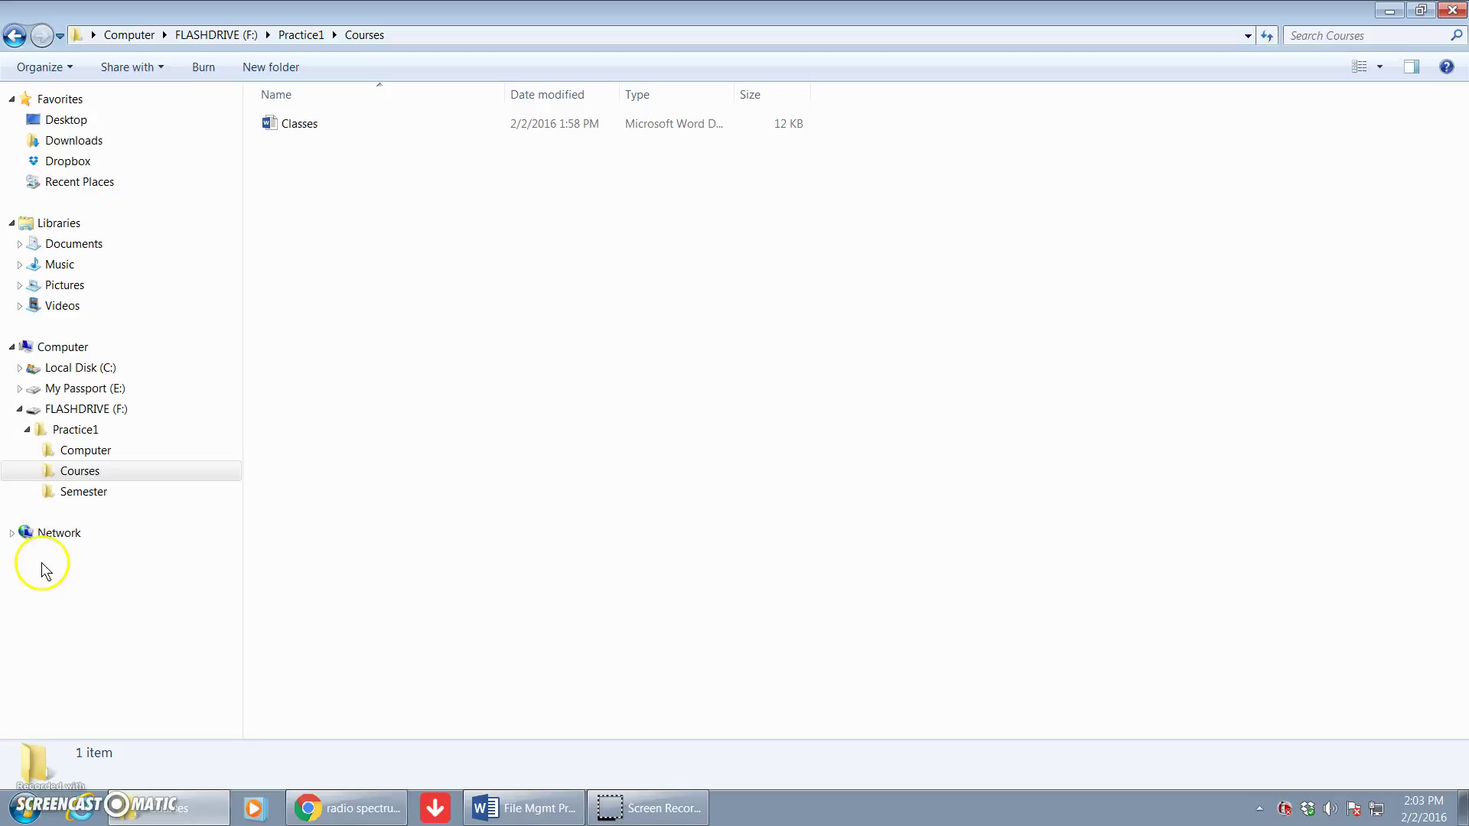
Try to rename the Courses folder inside Practice1 as Fall Semester 2013.
left_click(80, 480)
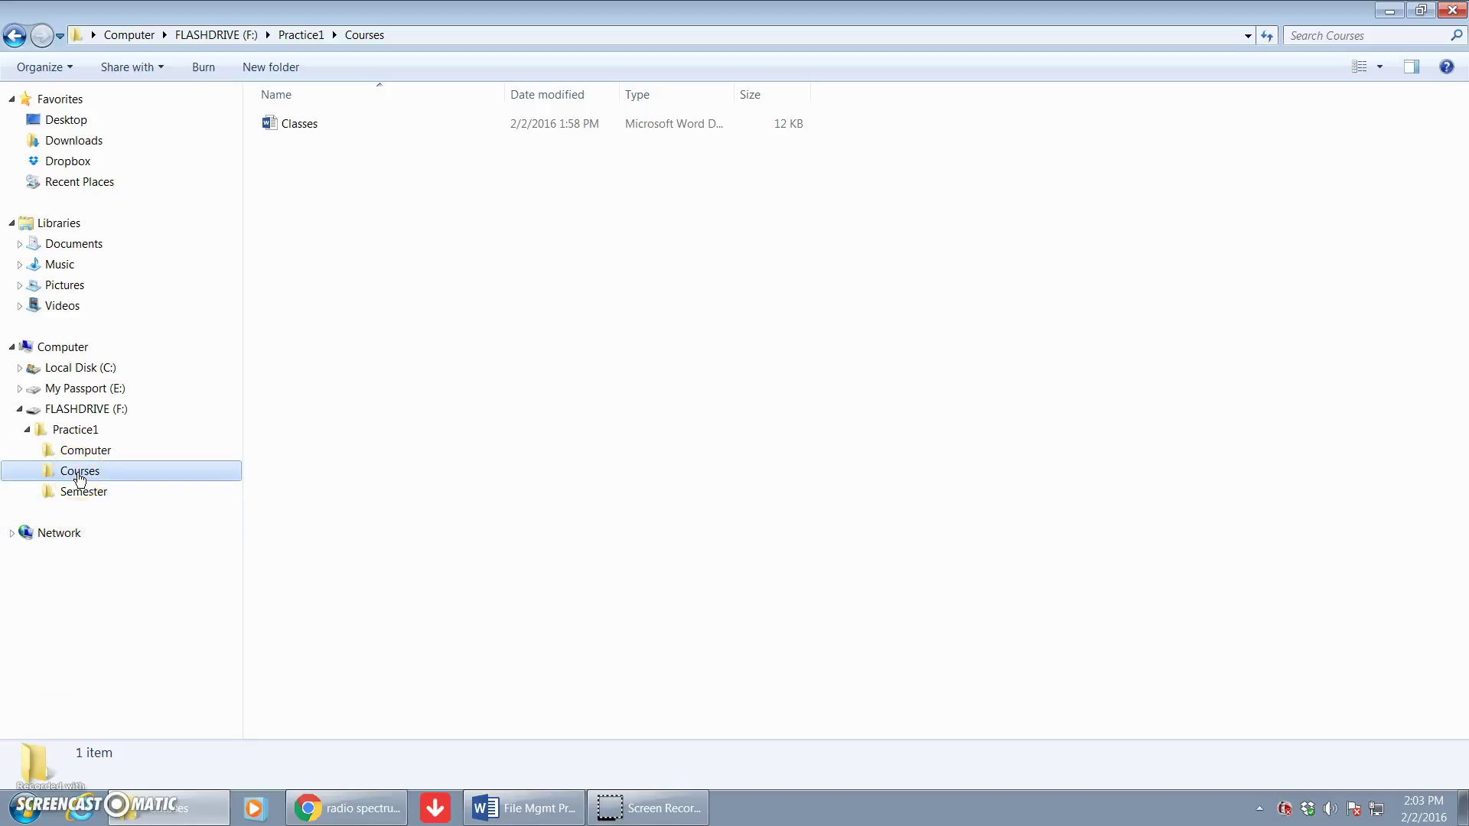
right_click(80, 480)
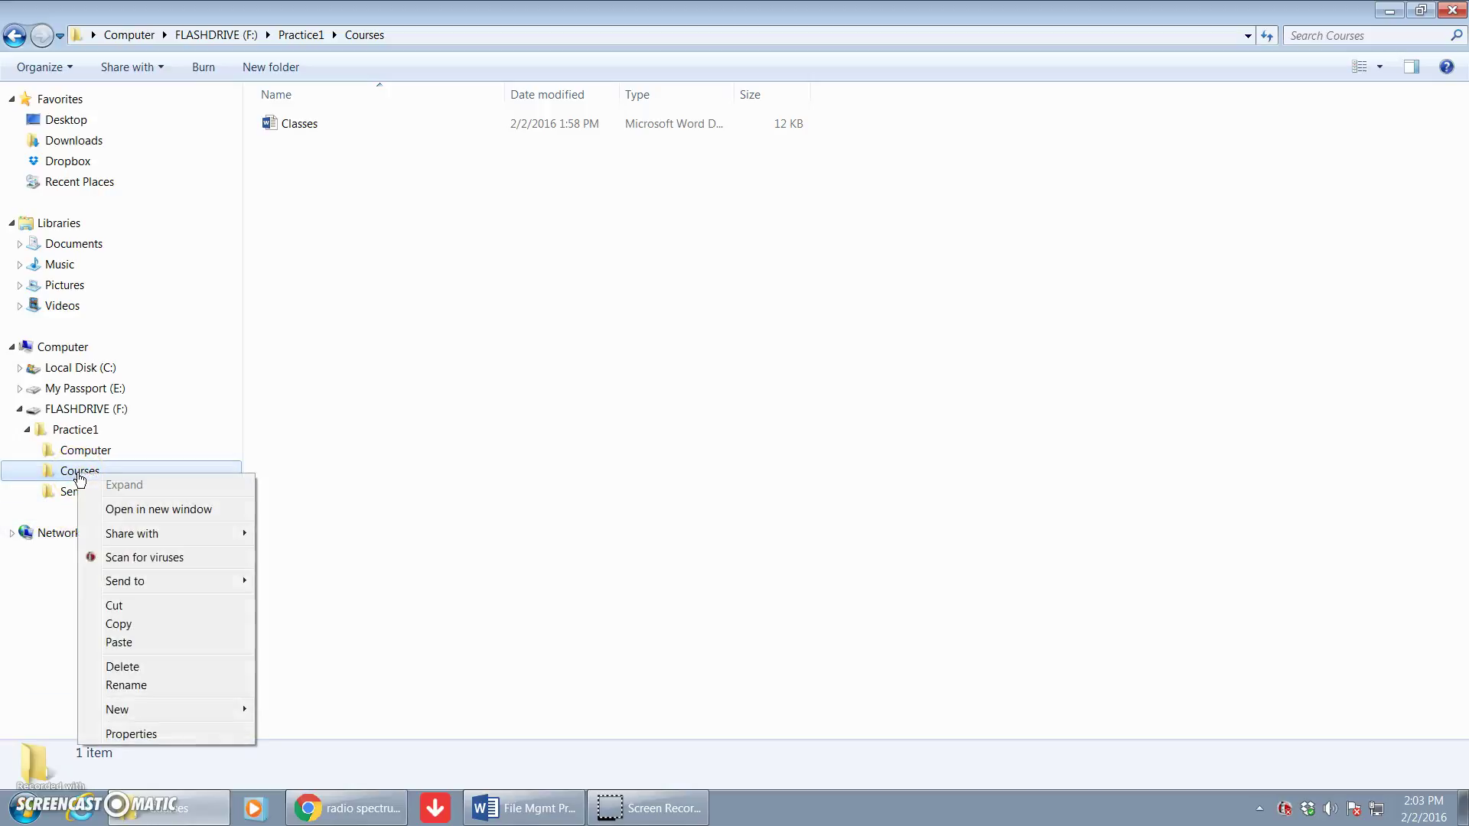
left_click(125, 686)
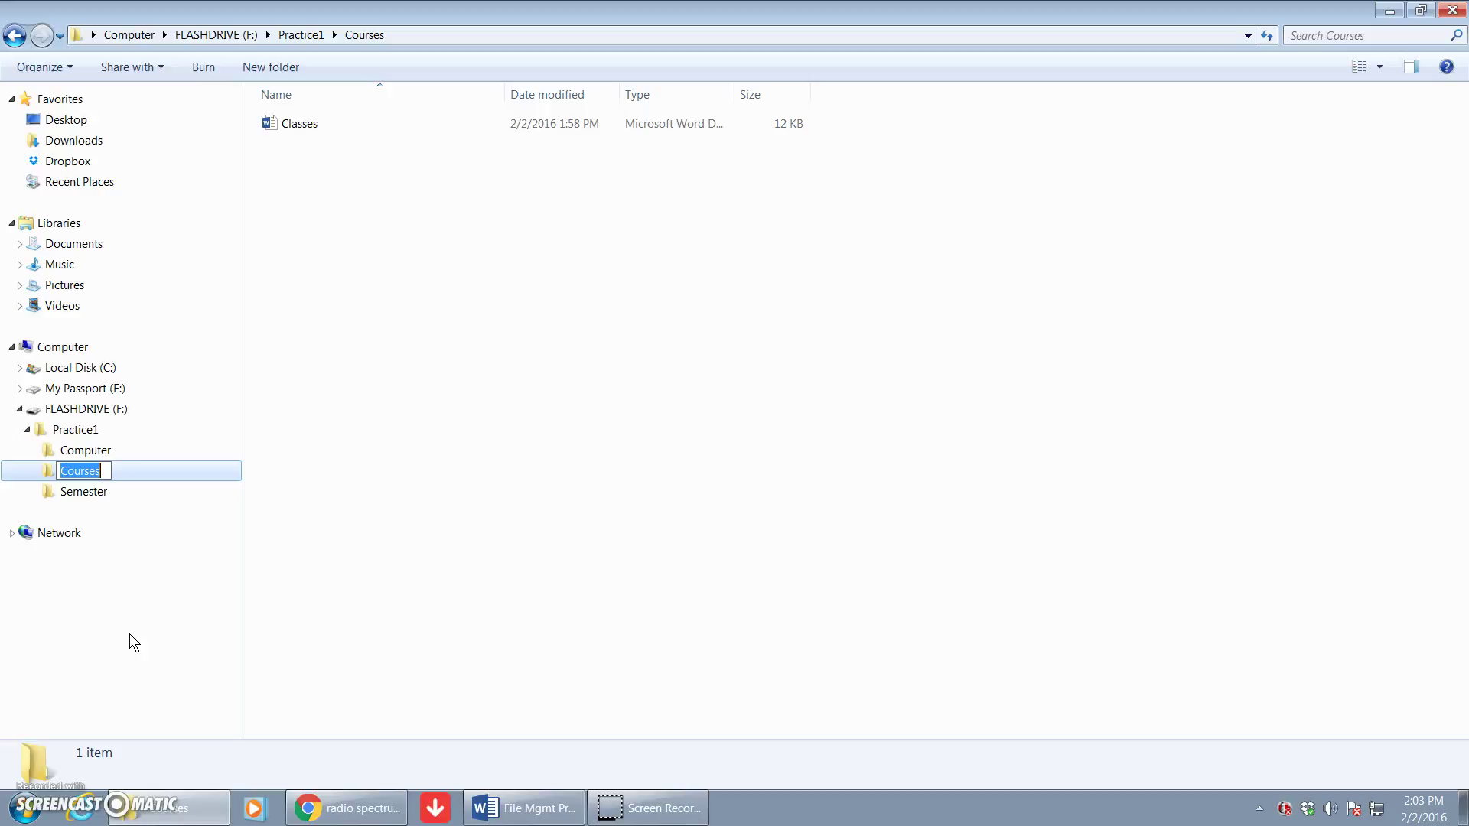
type("Fall Semester")
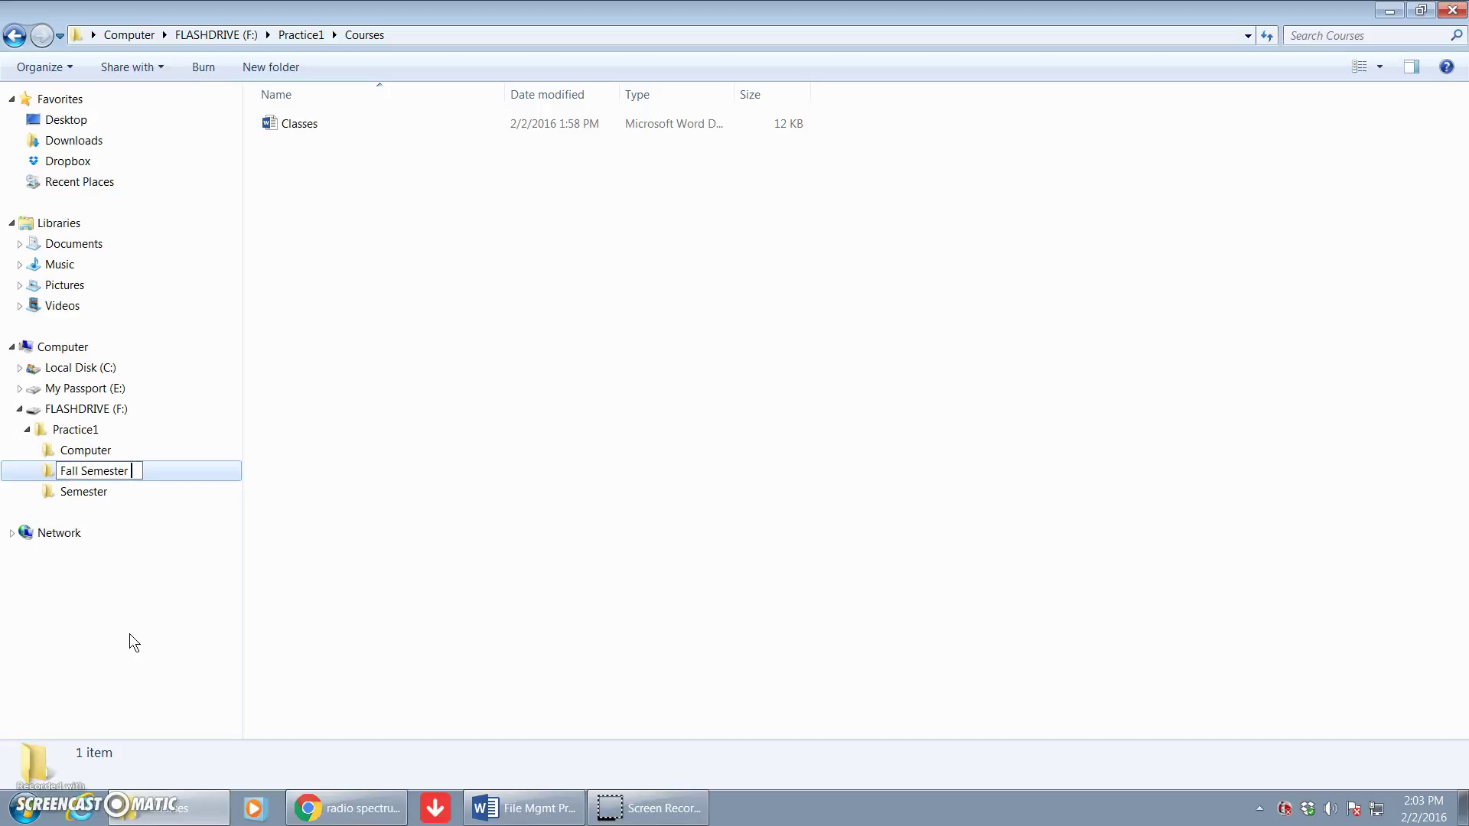
type(" 2013")
left_click(135, 581)
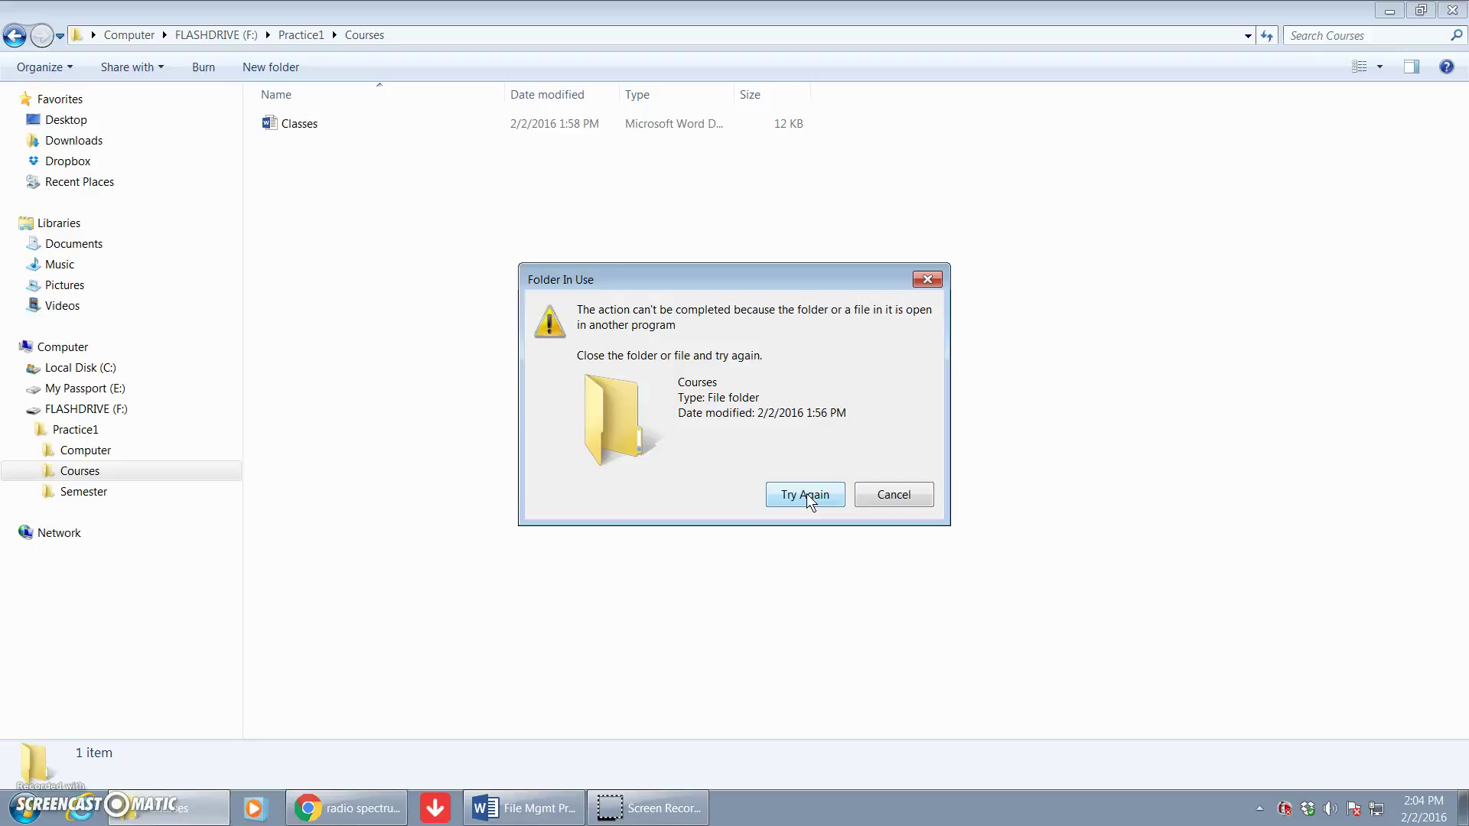
left_click(879, 498)
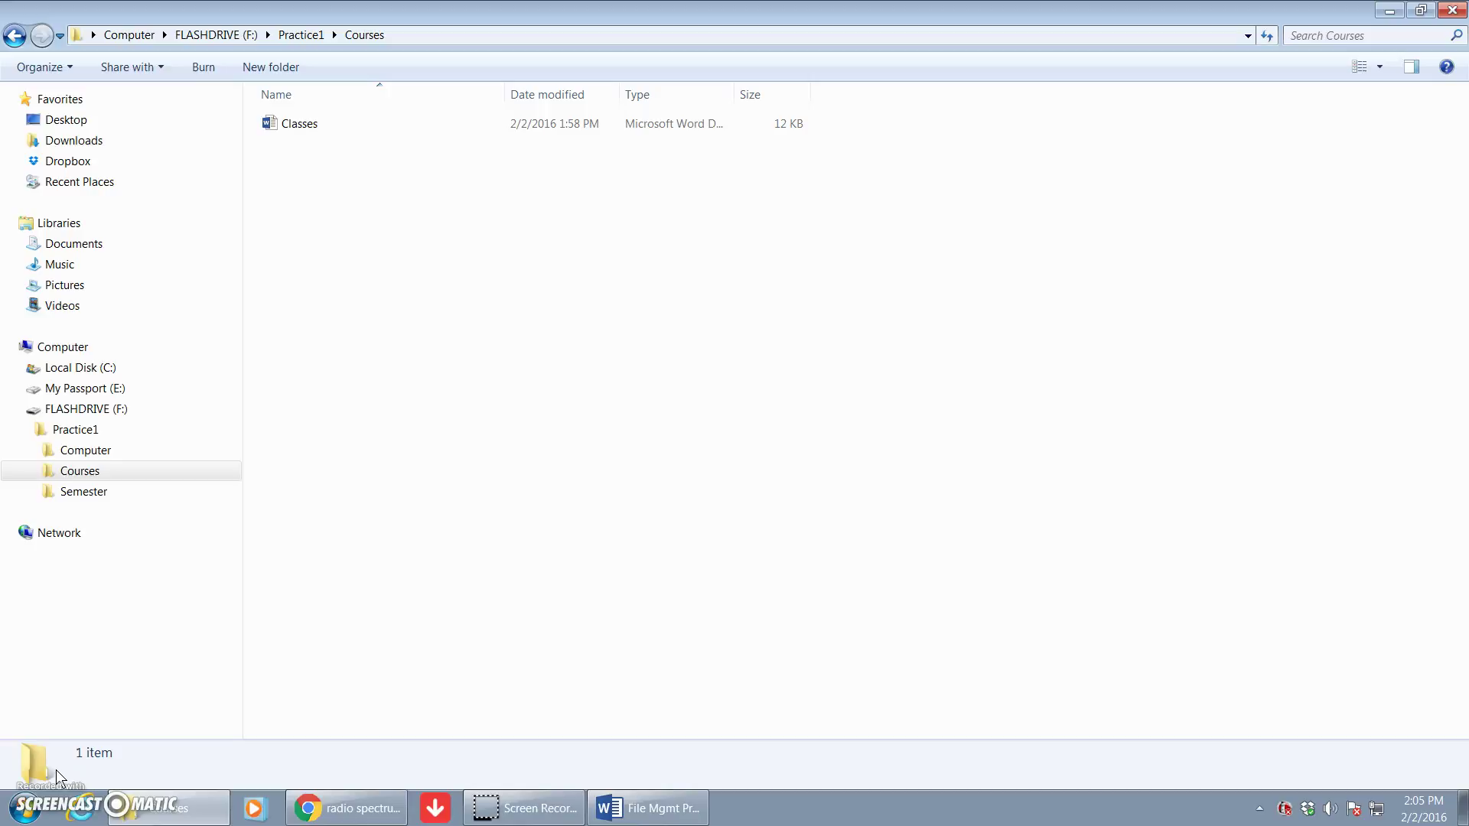
Rename the Courses folder inside Practice1 as Fall Semester 2013.
right_click(86, 472)
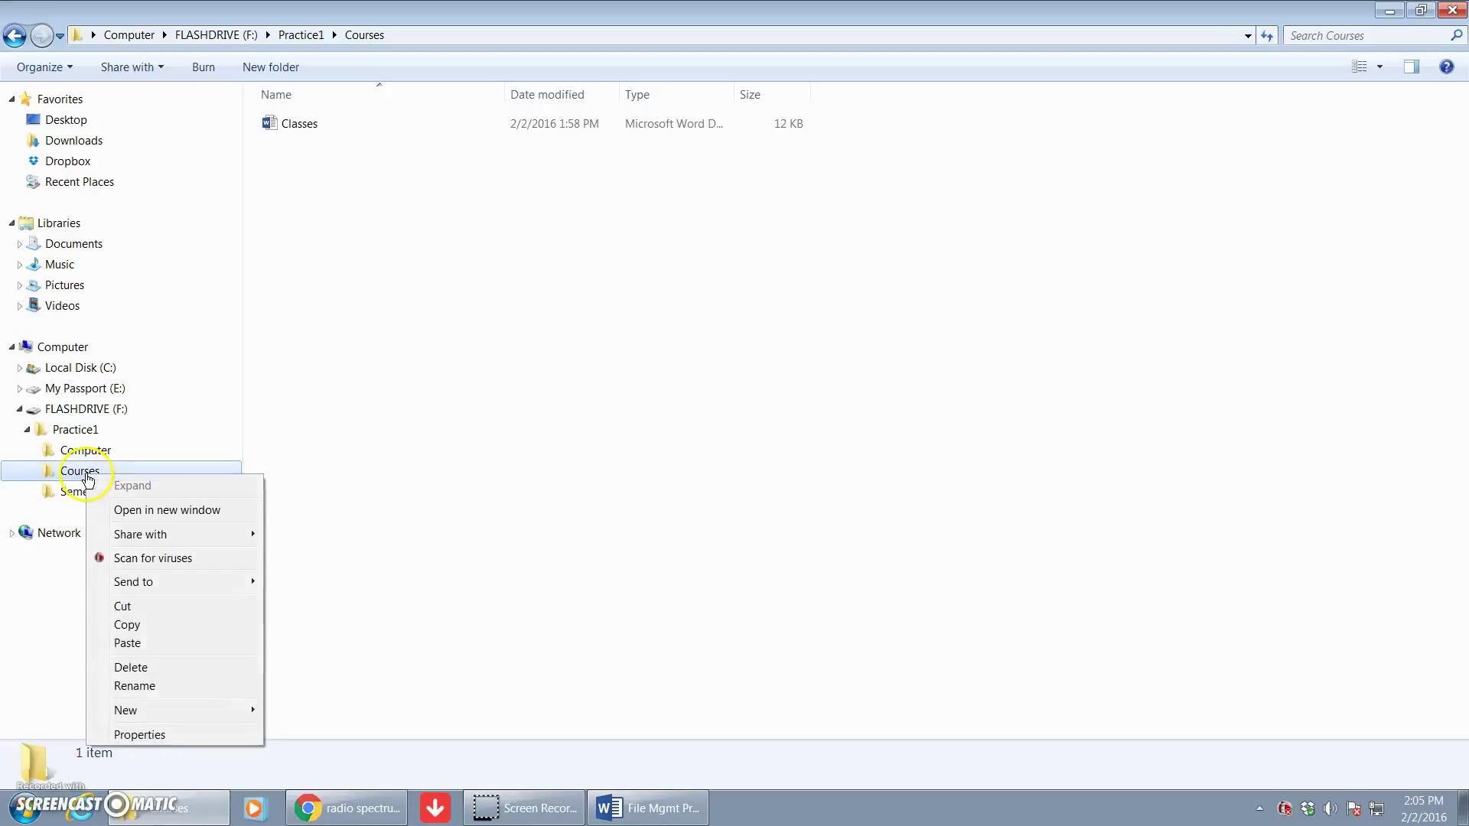
left_click(157, 685)
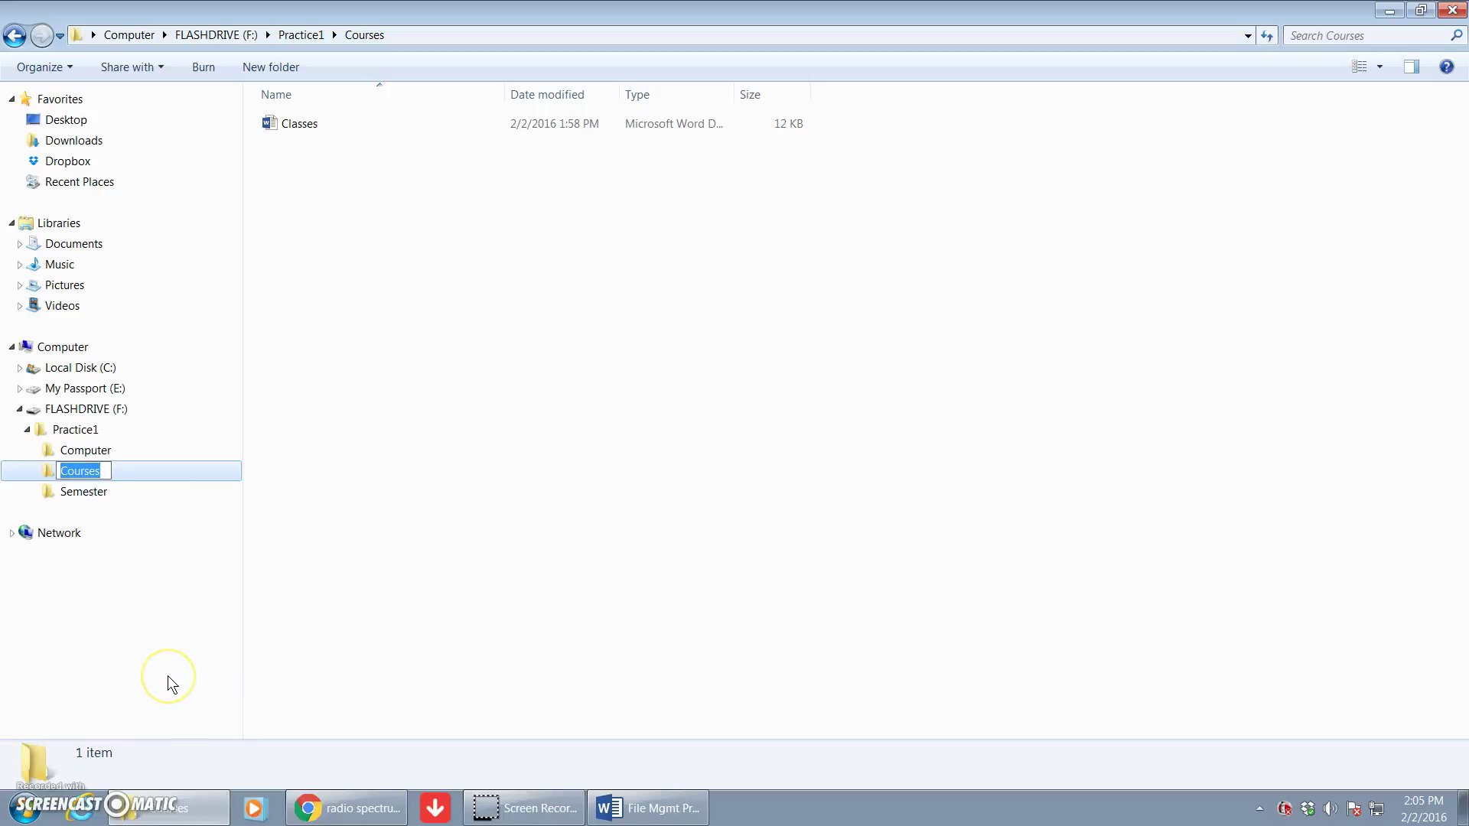
type("Fall")
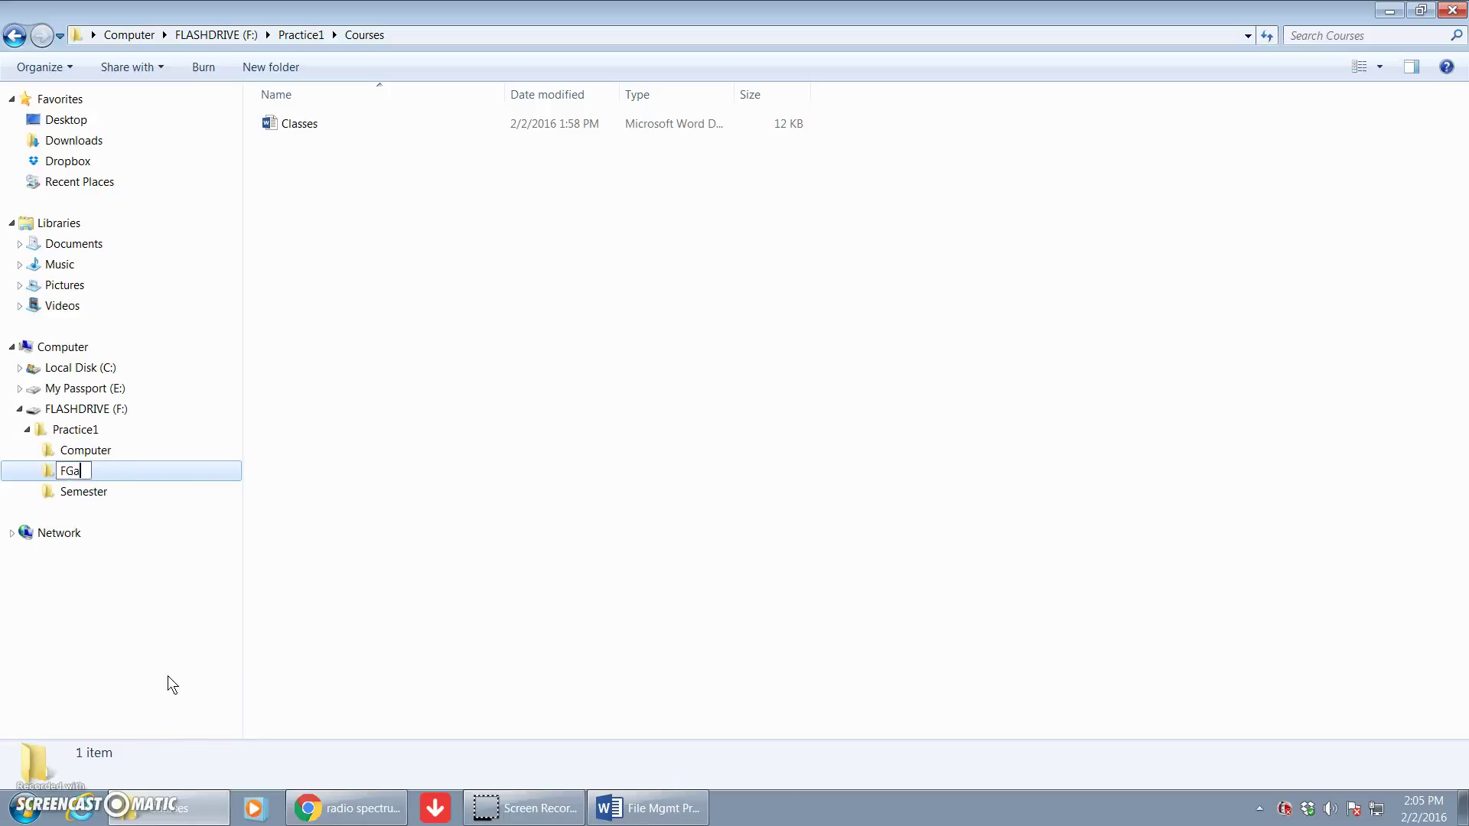
key("BackSpace")
key("BackSpace")
key("BackSpace")
type("all Semester 2013")
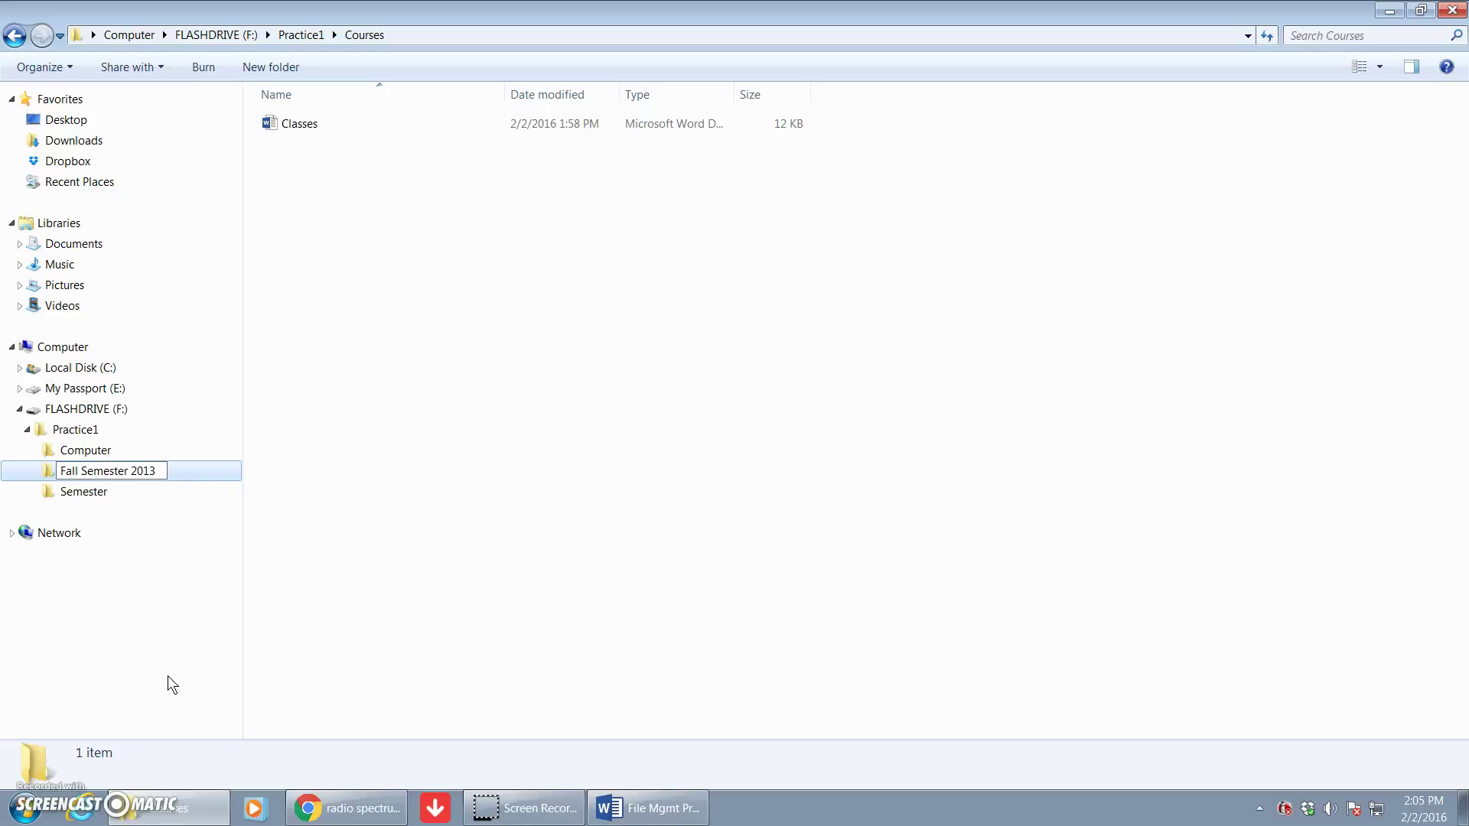
left_click(377, 506)
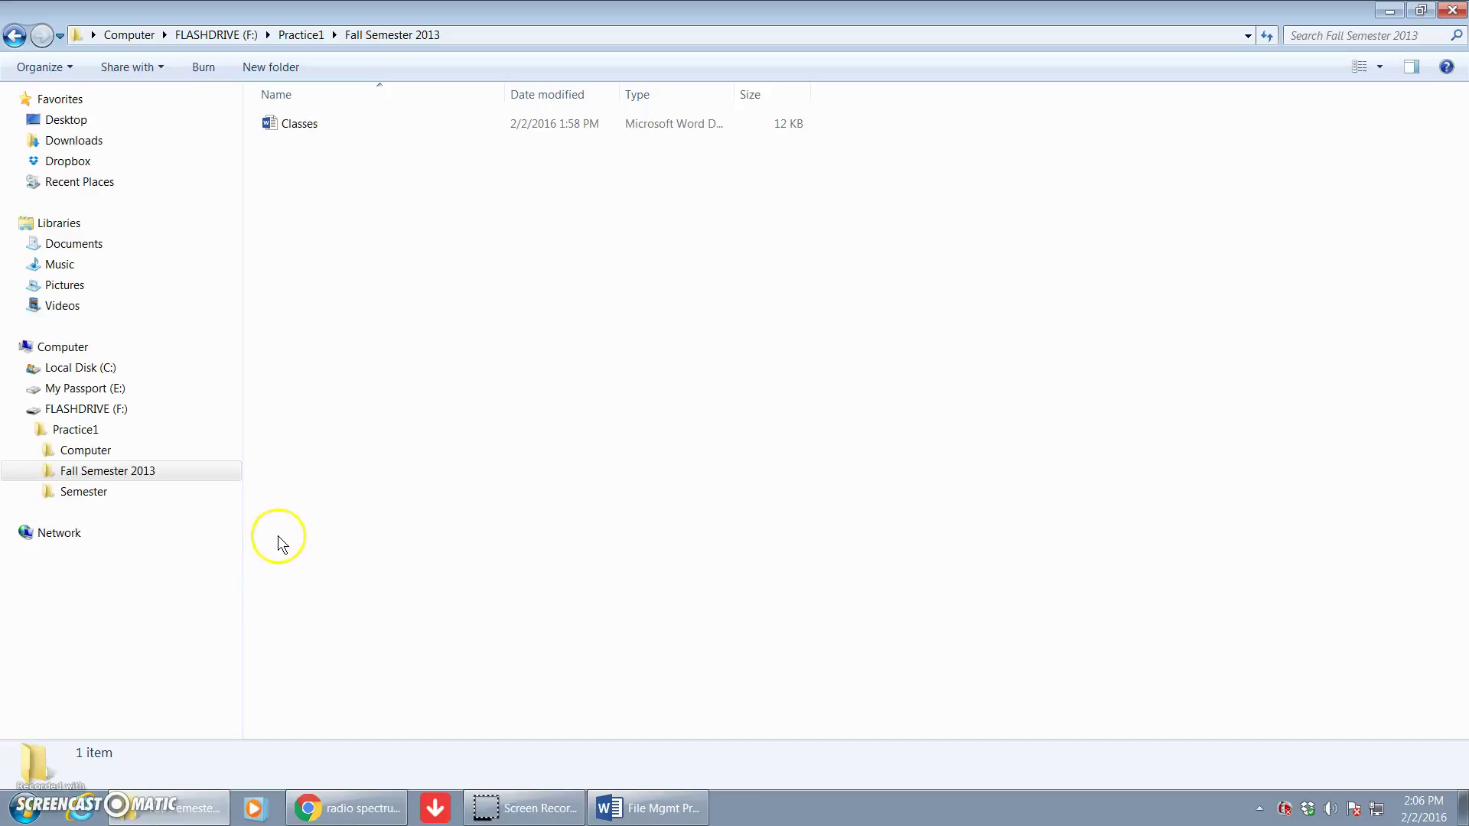
Check the contents of Practice1 and of its Computer, Fall Semester 2013 and Semester folders.
left_click(28, 430)
left_click(29, 430)
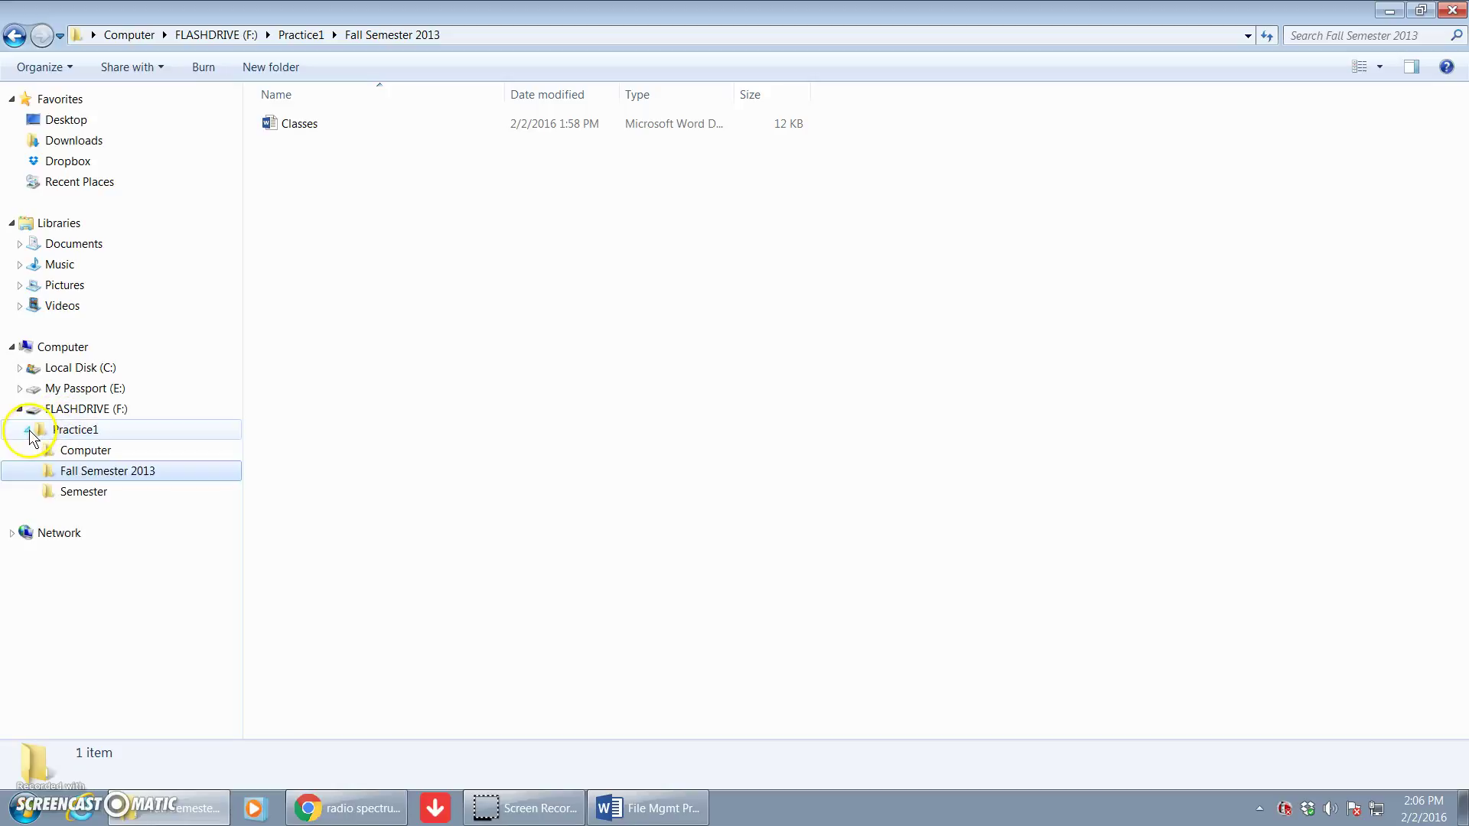
left_click(77, 431)
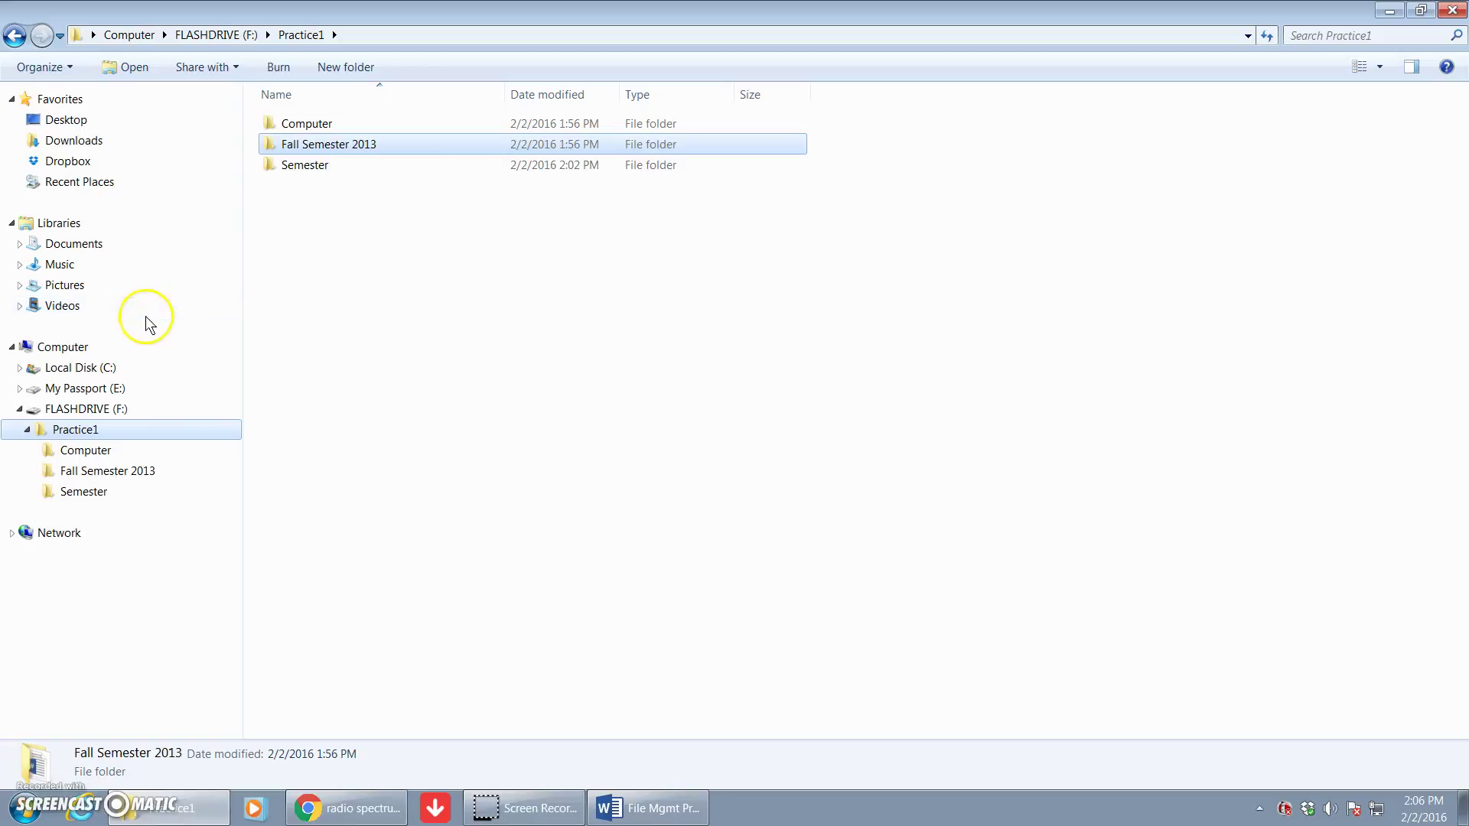
left_click(88, 457)
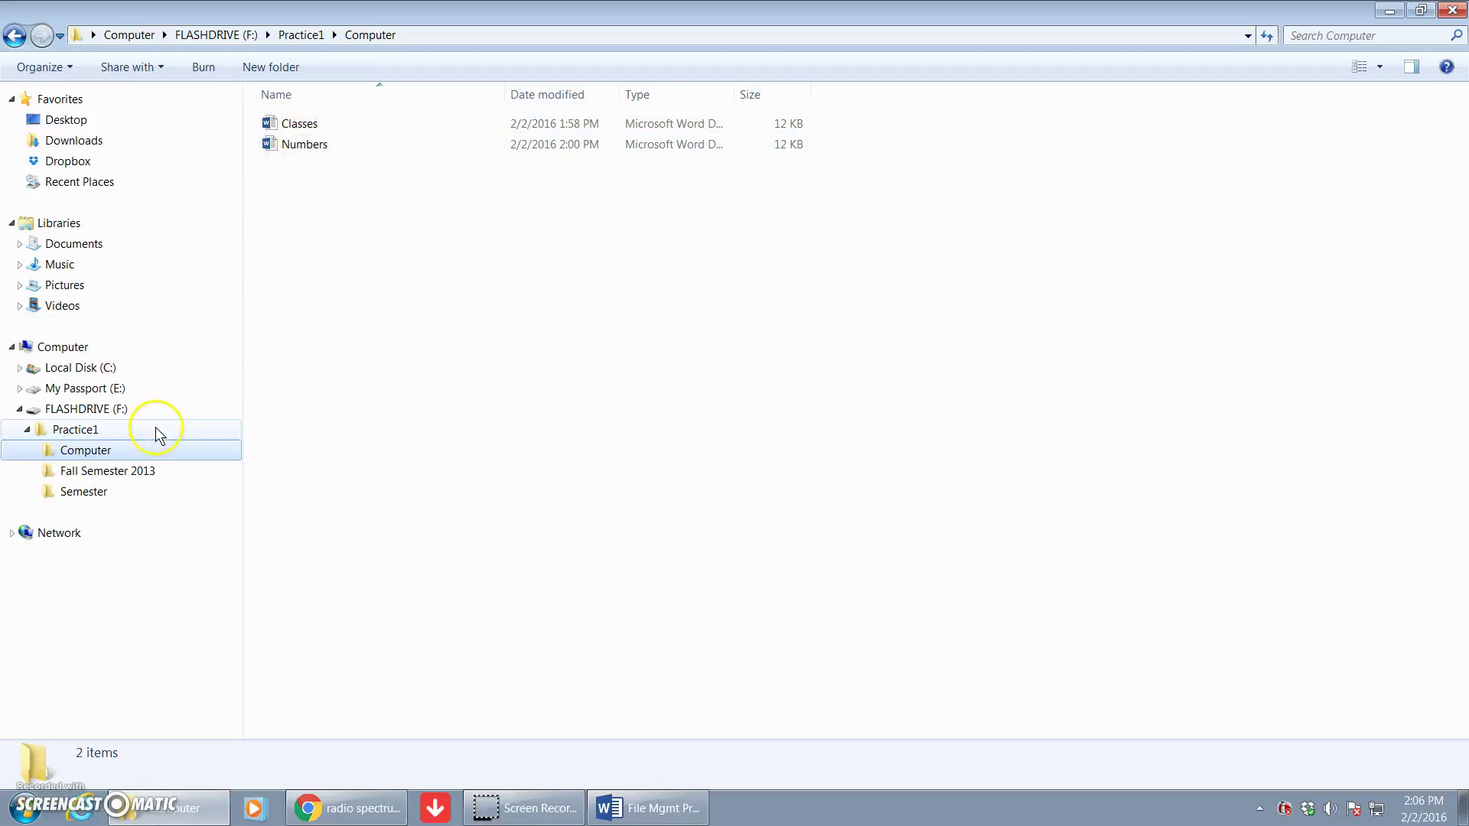
left_click(85, 475)
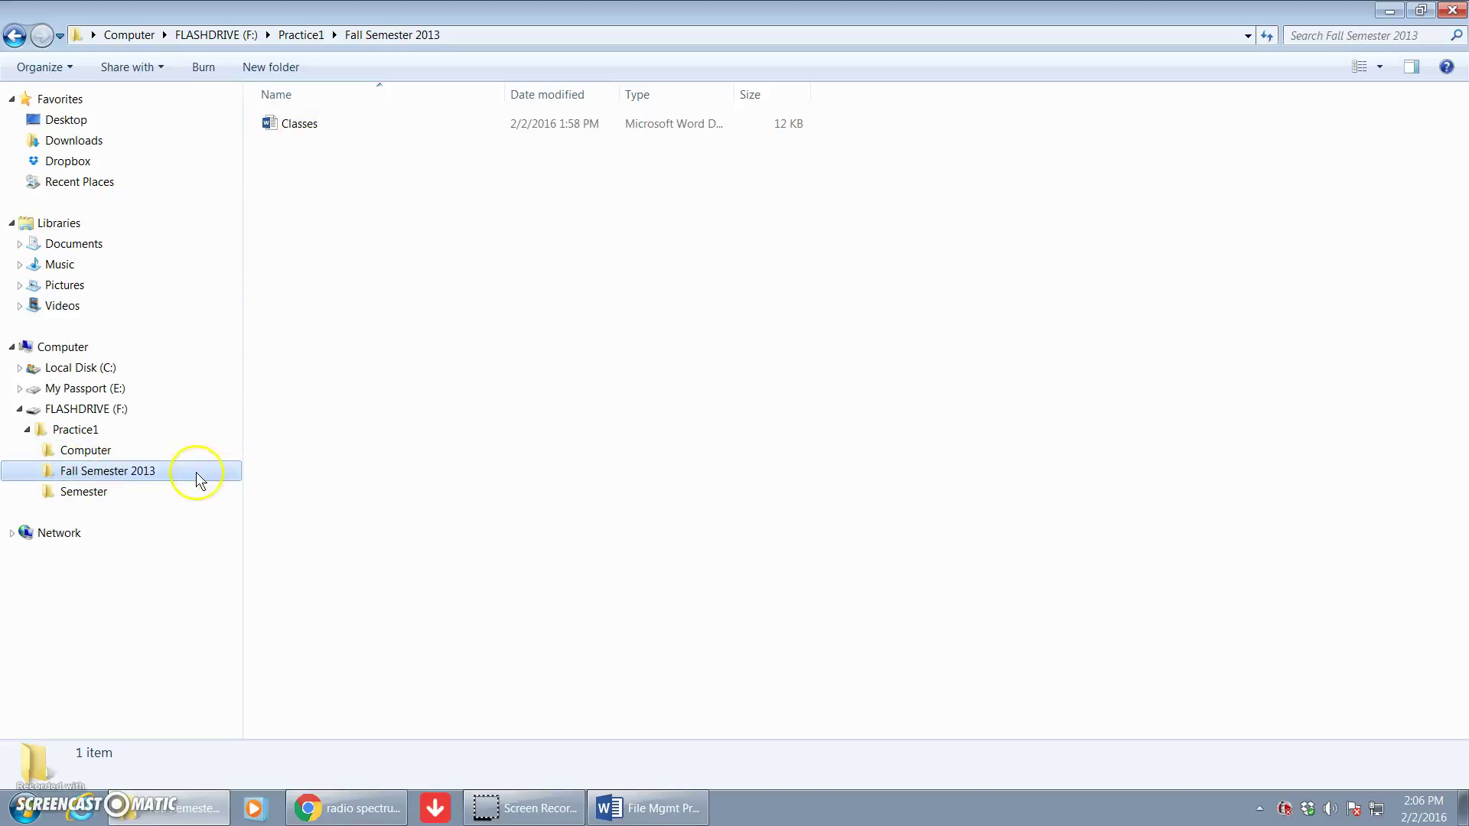
left_click(74, 497)
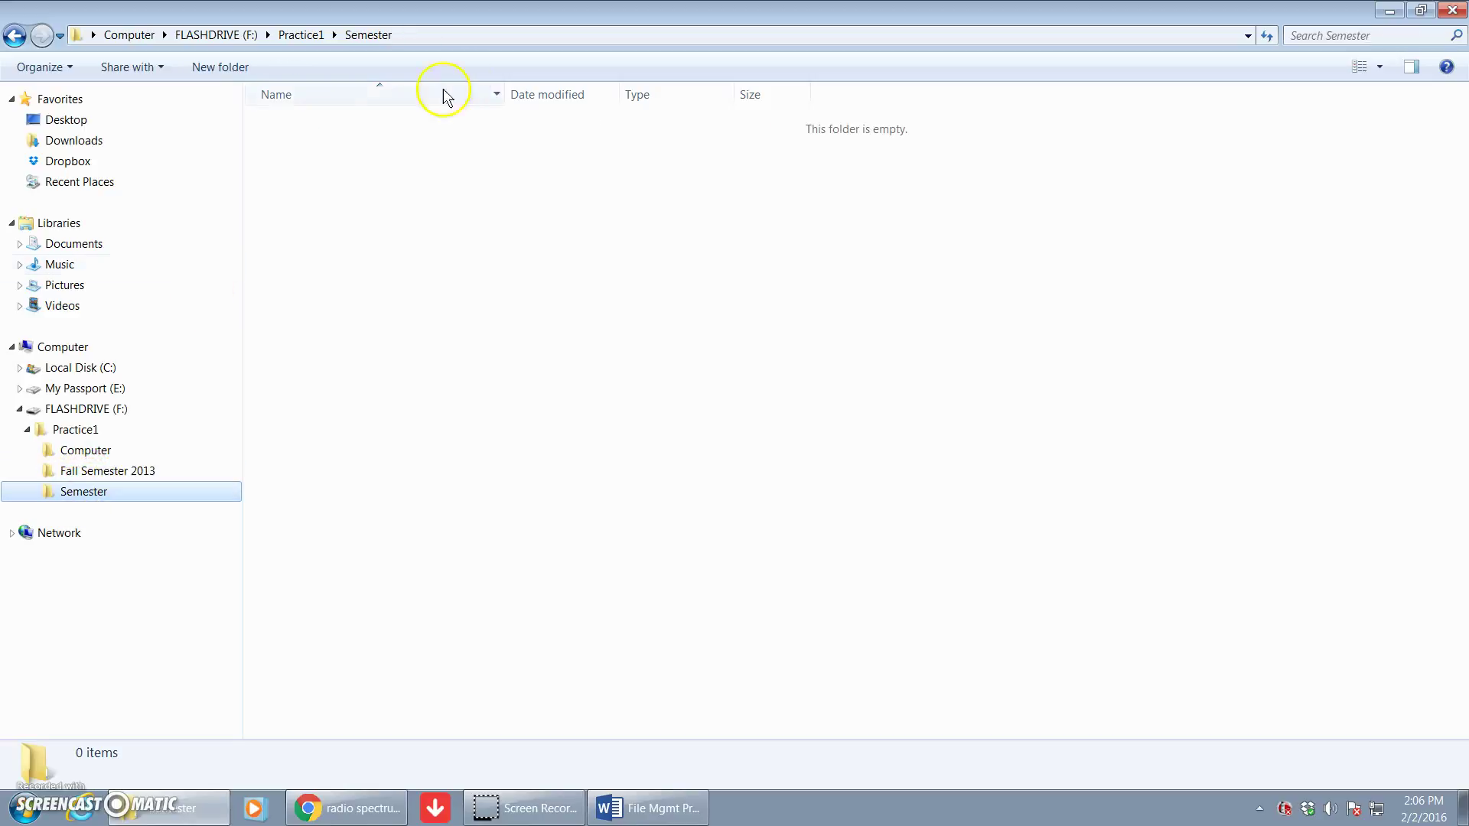
left_click(475, 122)
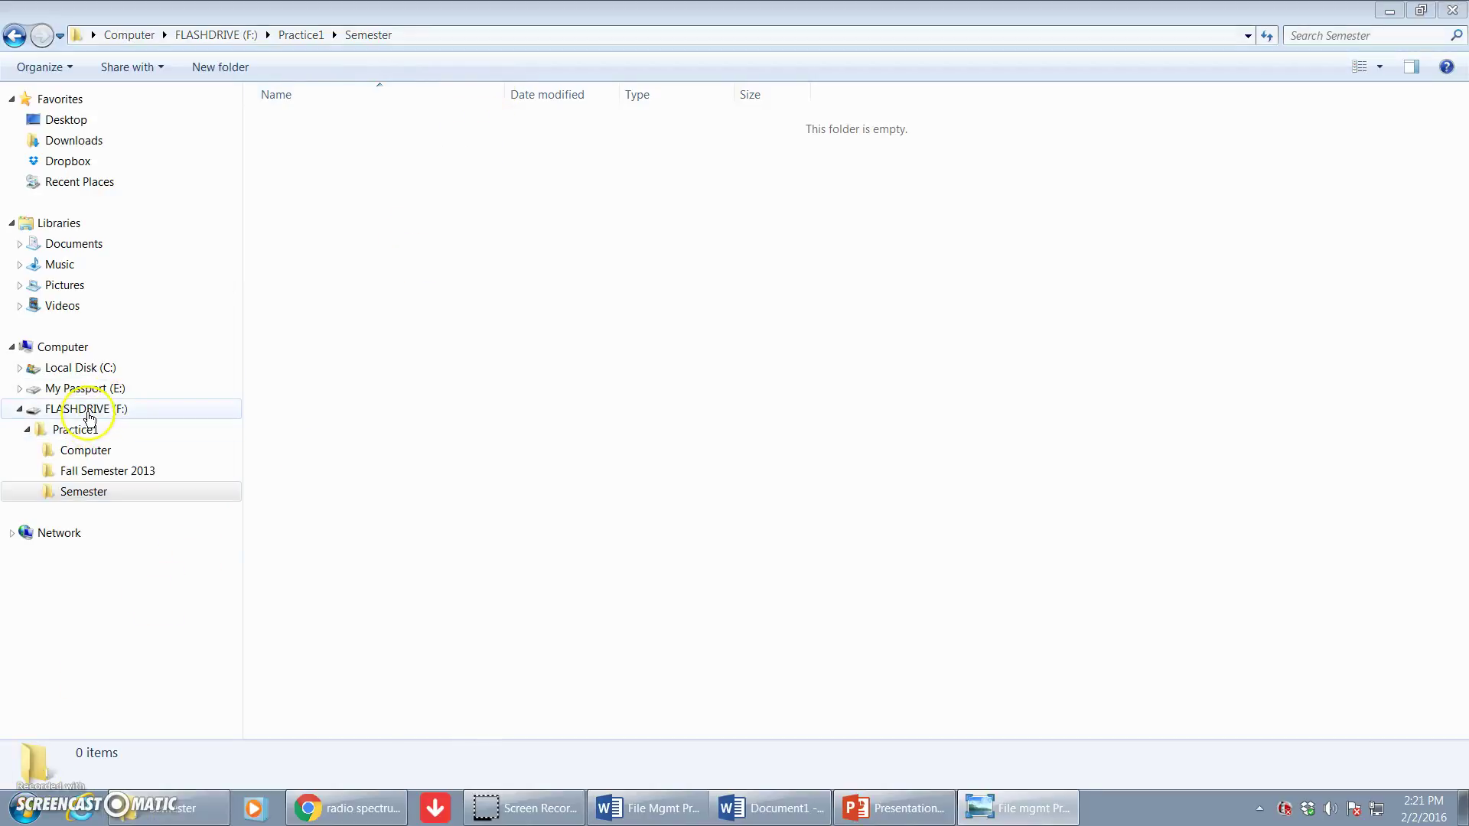
Open the Practice1 folder and bring the File mgmt Practice 1 diagram in Windows Photo Viewer into view to compare the folder structure.
left_click(86, 408)
left_click(74, 431)
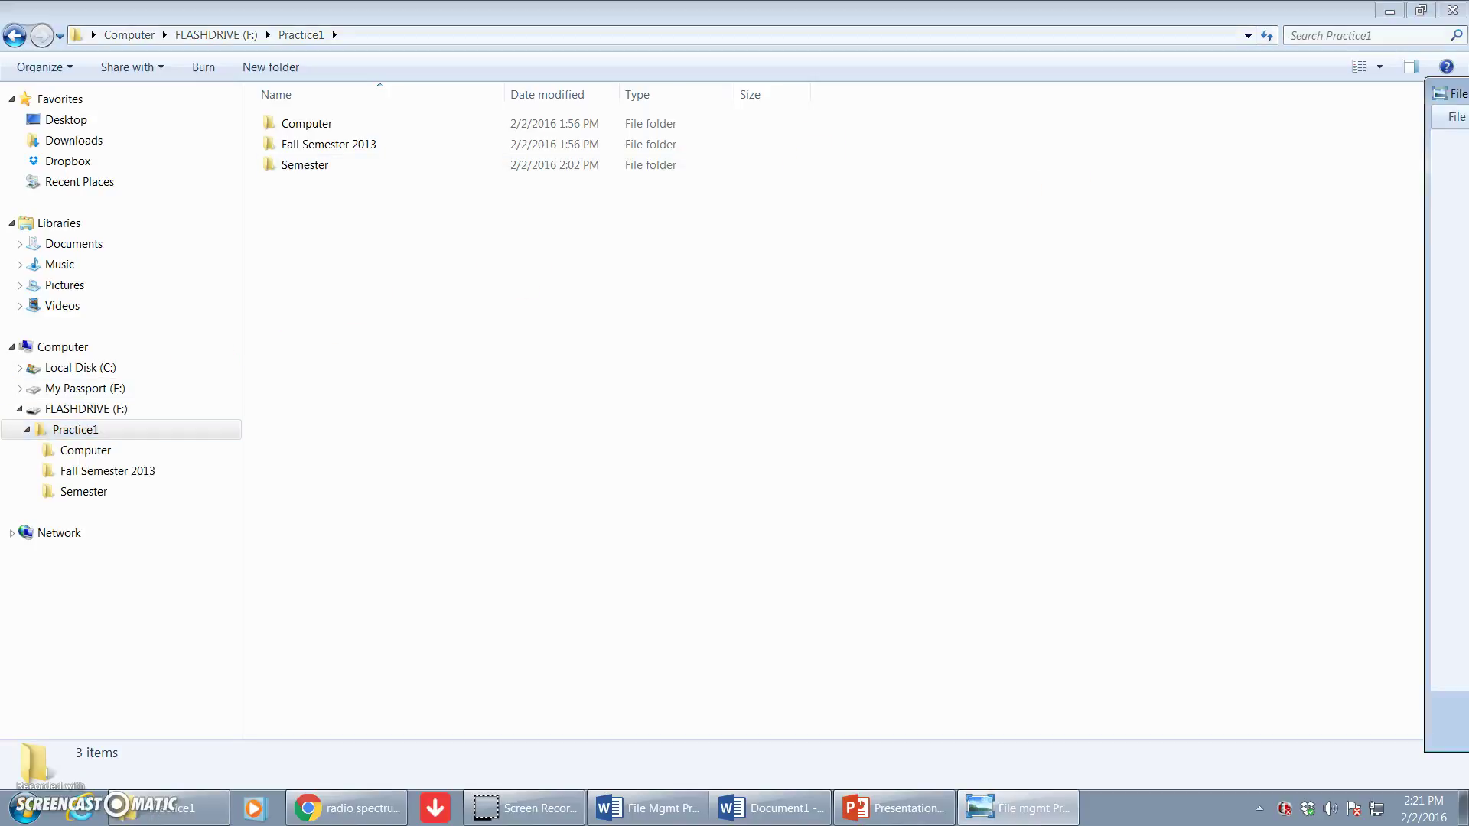
left_click_drag(1468, 142, 804, 75)
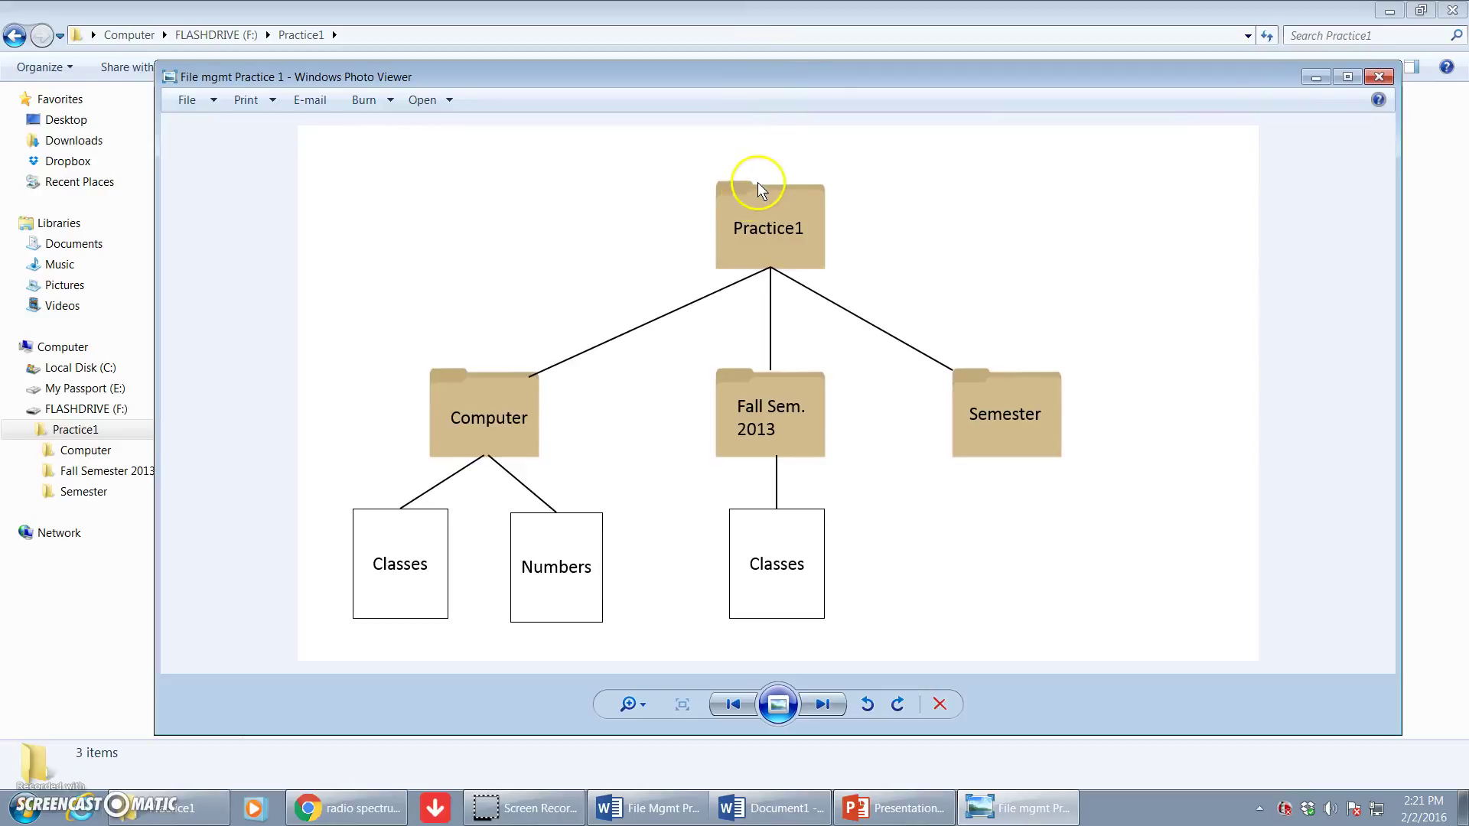